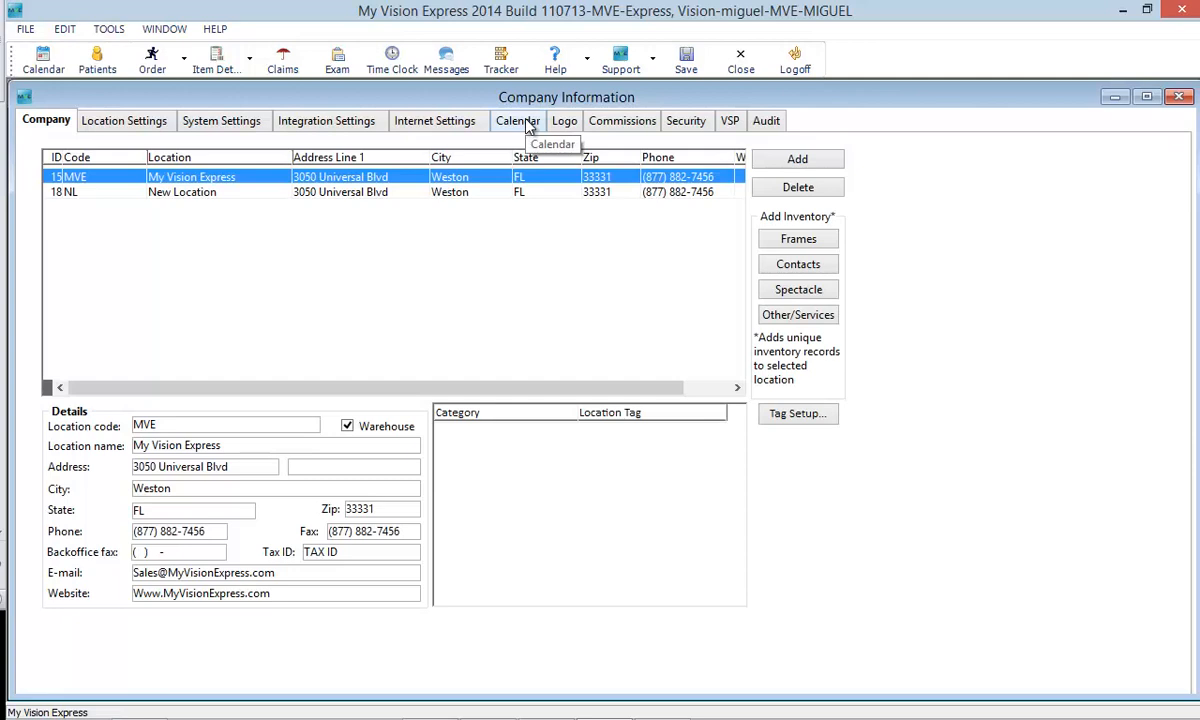
Review the company's calendar work week, keep the time zone at (GMT-05:00) Eastern Time (US & Canada), and save and close the company information.
left_click(526, 124)
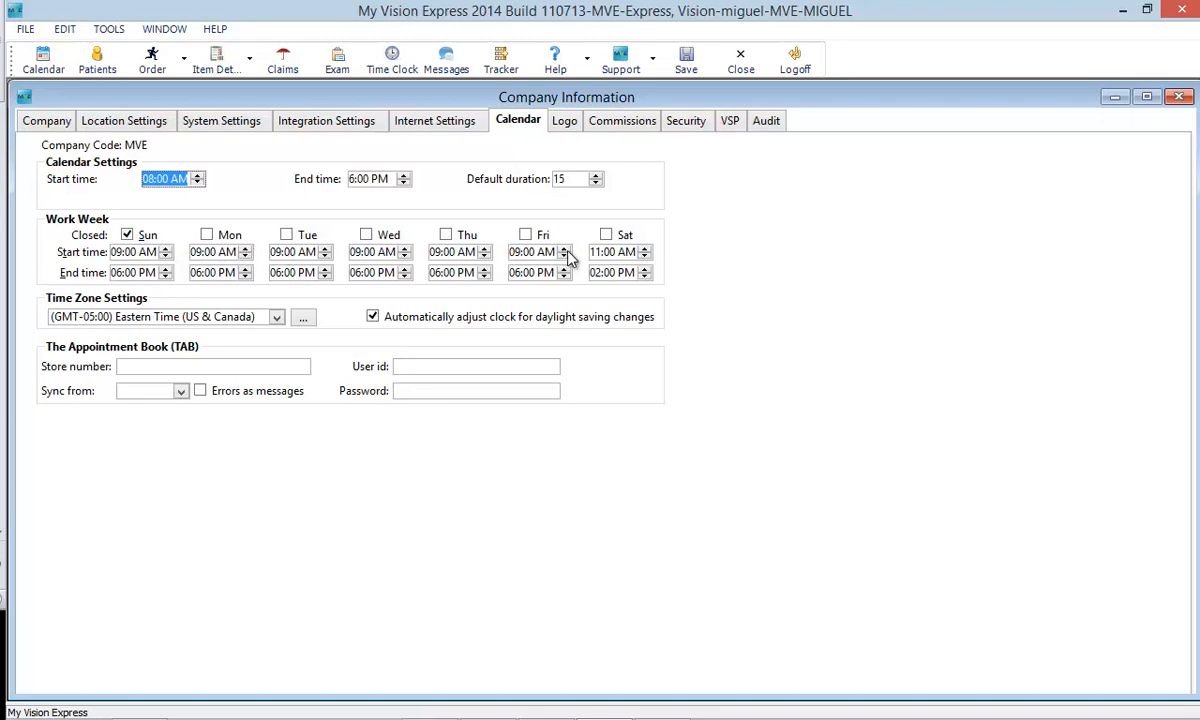
left_click(246, 257)
left_click(246, 257)
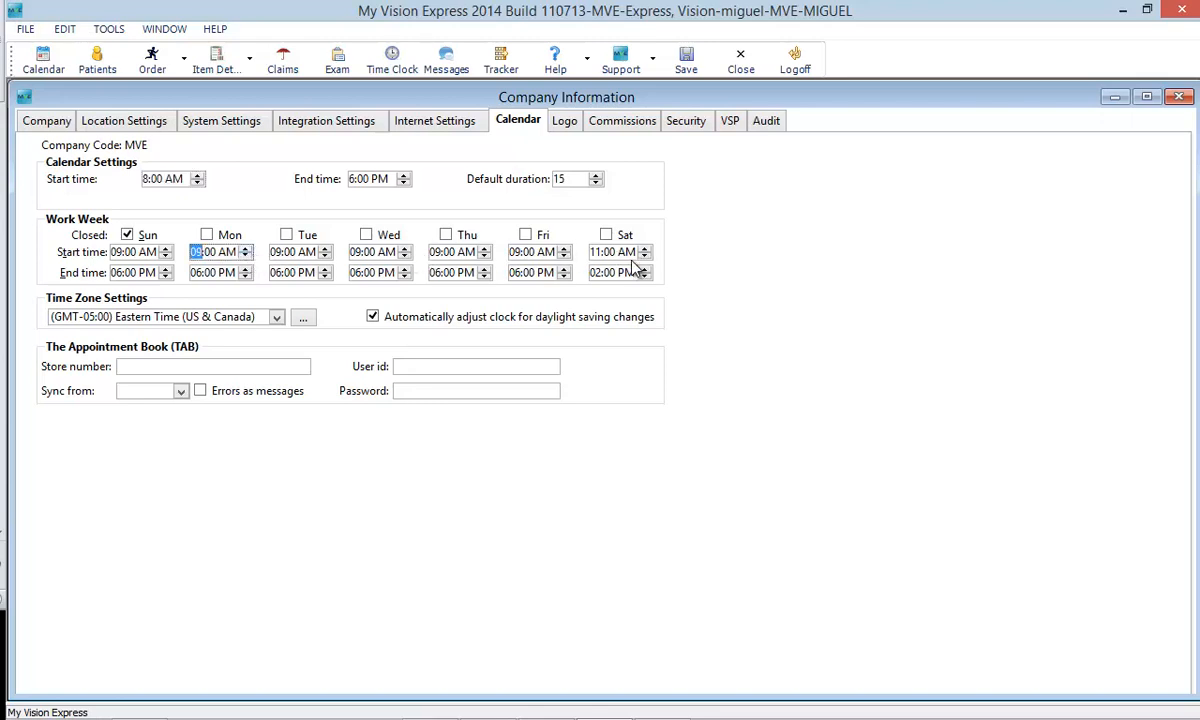
left_click(277, 318)
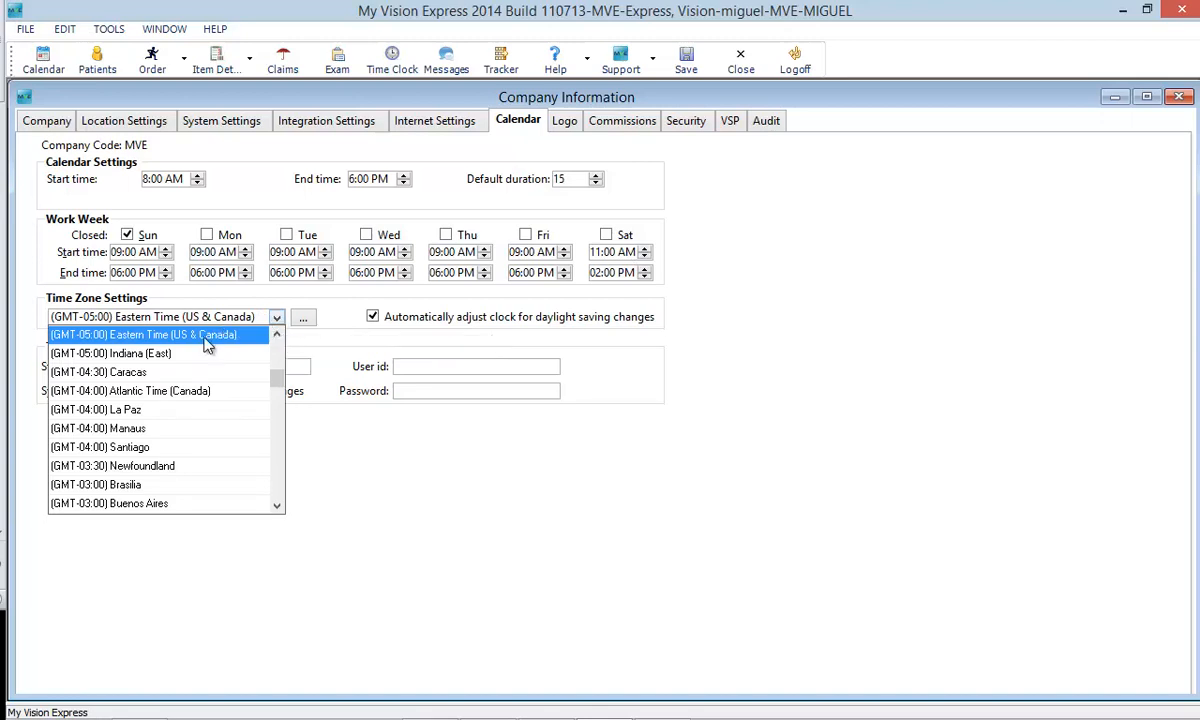
left_click(352, 312)
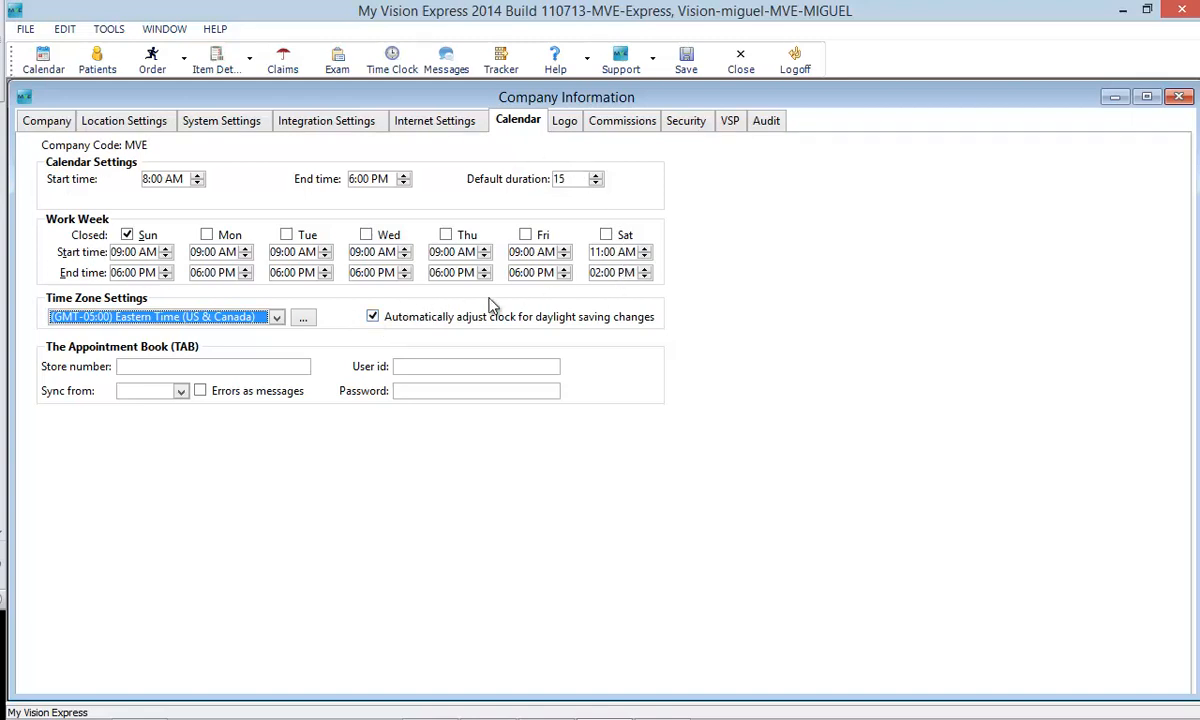
left_click(687, 63)
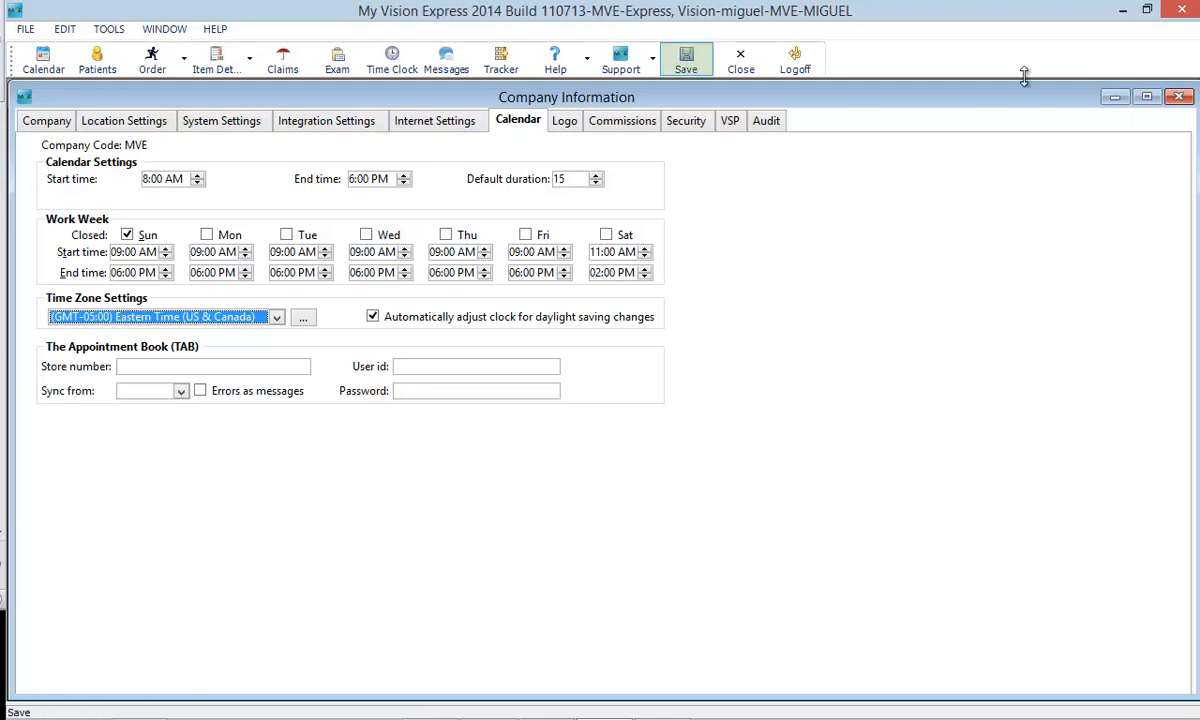
left_click(1181, 99)
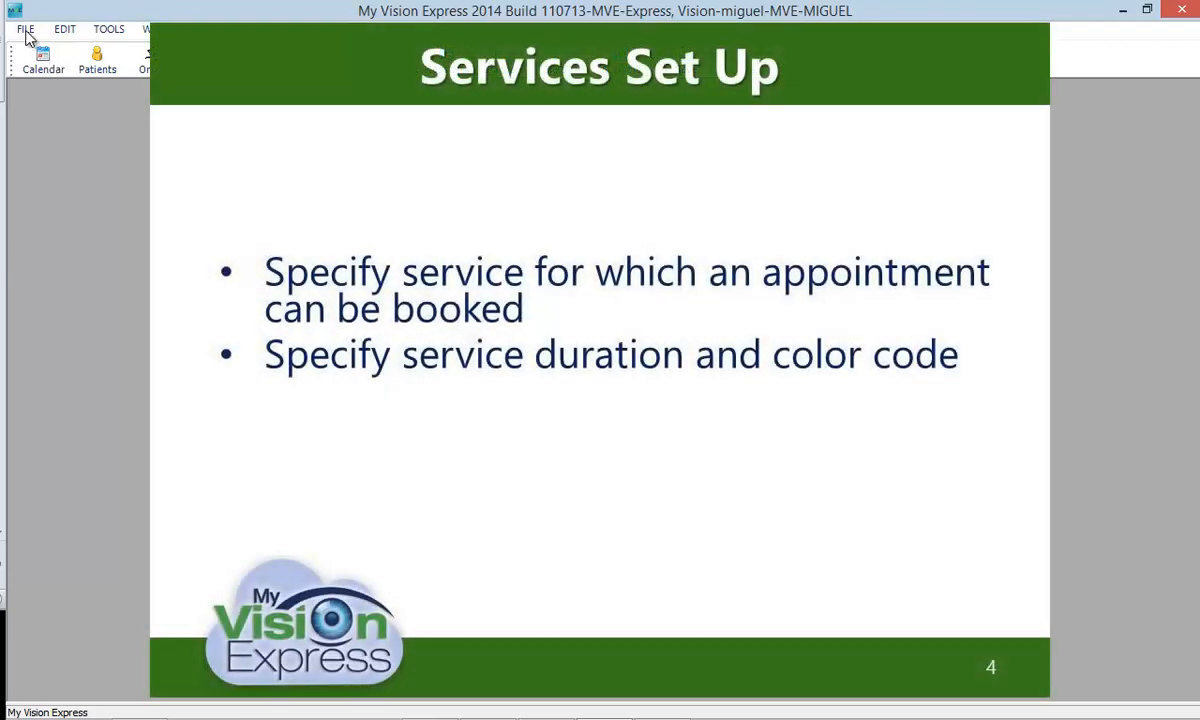
Open service 99203 (New Patient - Detailed exam) from the inventory services and make it available for appointments.
left_click(26, 31)
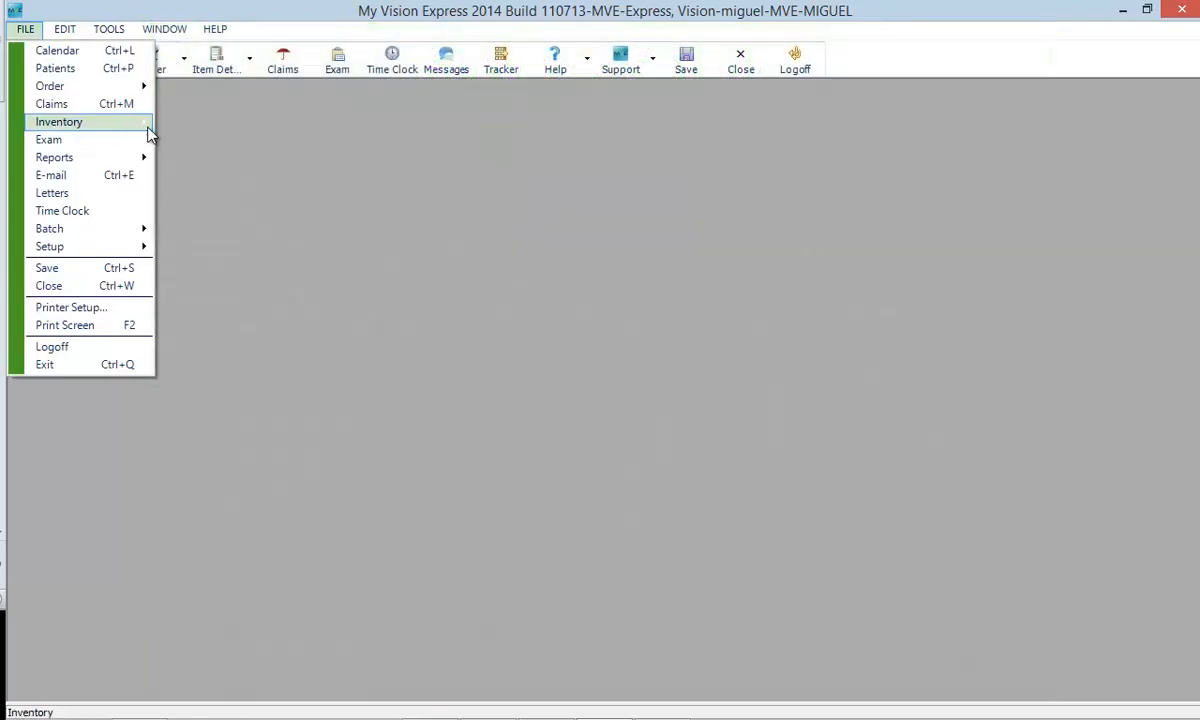
mouse_move(148, 133)
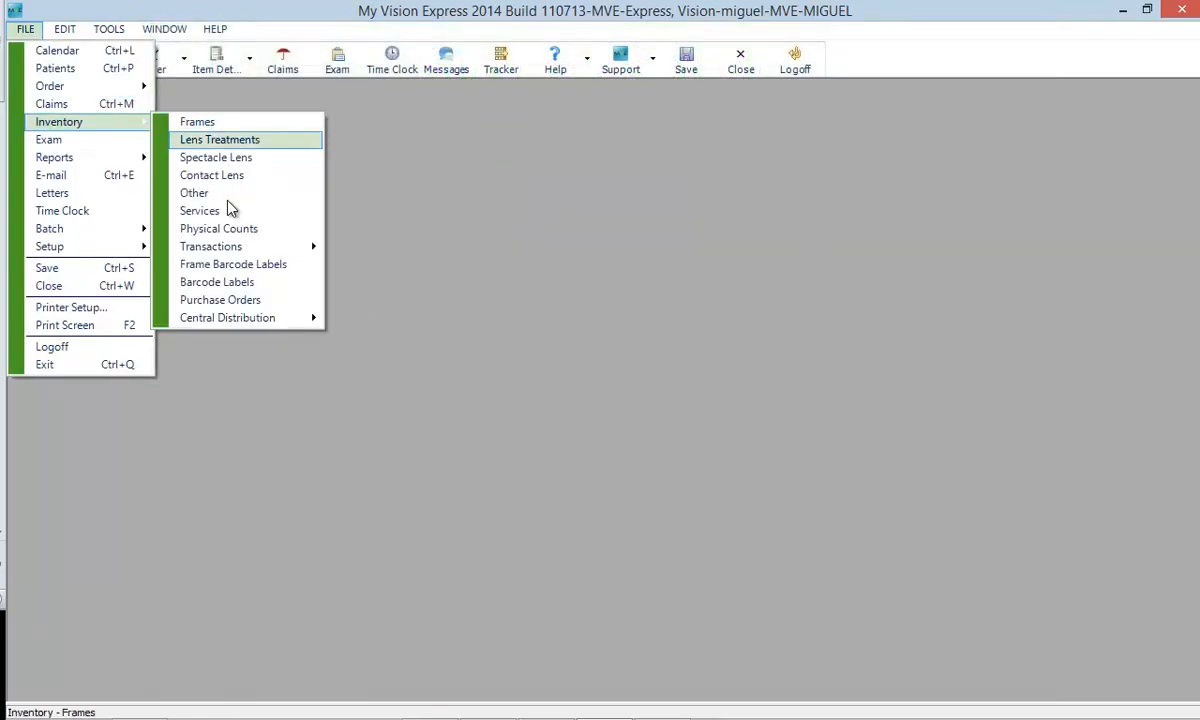
left_click(222, 208)
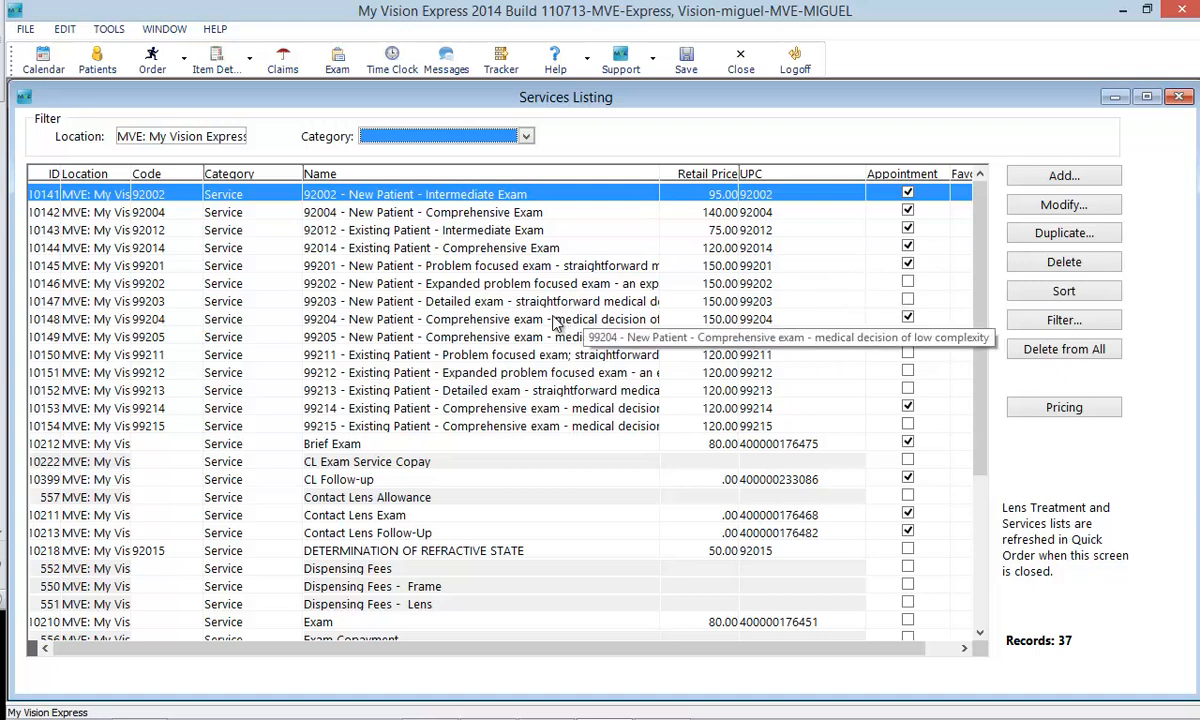
left_click(471, 309)
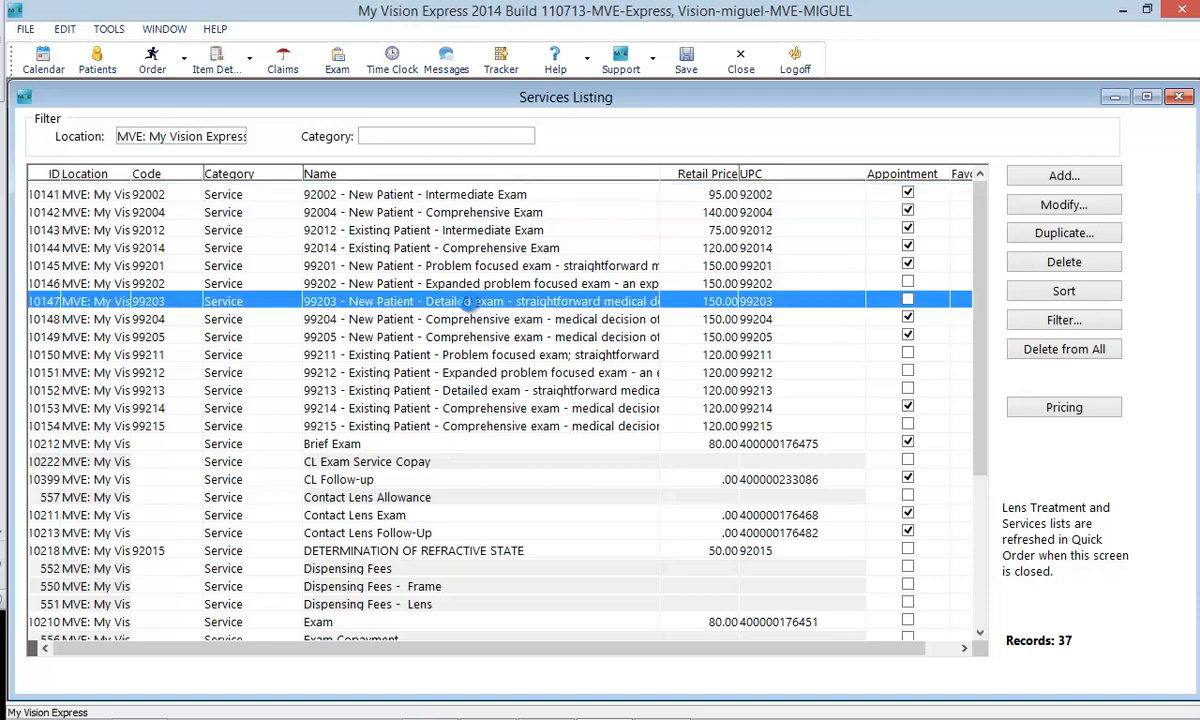
double_click(471, 309)
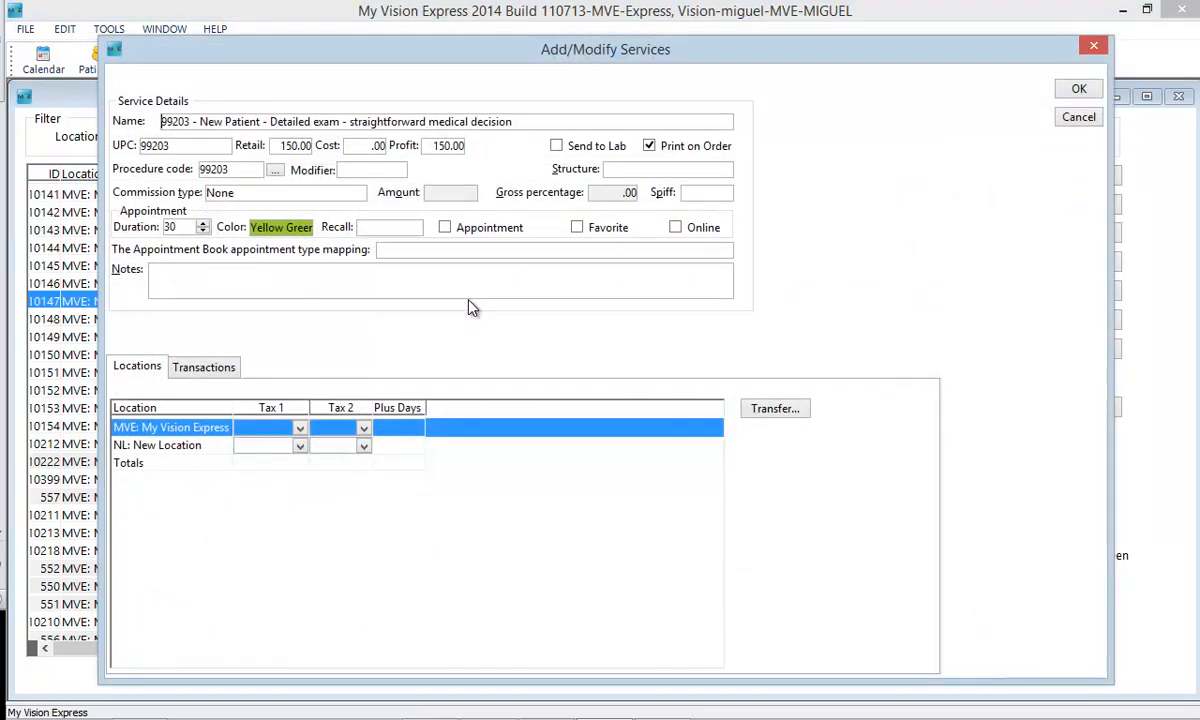
left_click(446, 229)
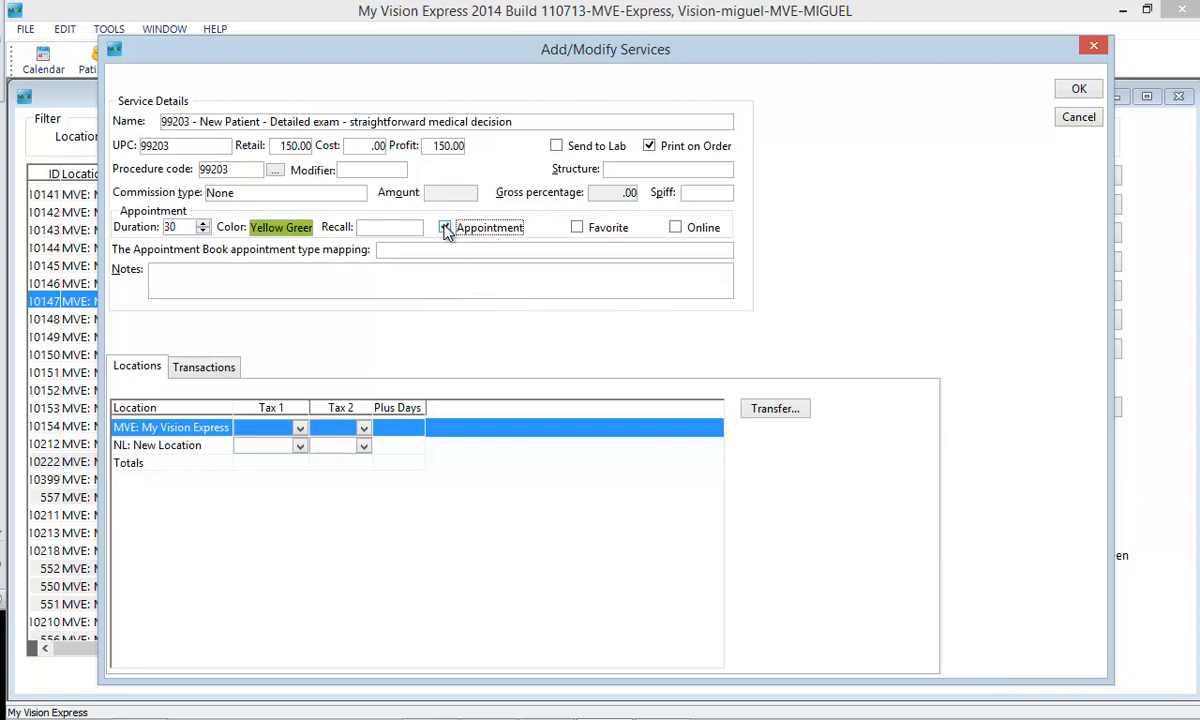
Set the service's appointment duration to 30 and its color to Sea Green, and save the service.
left_click(202, 231)
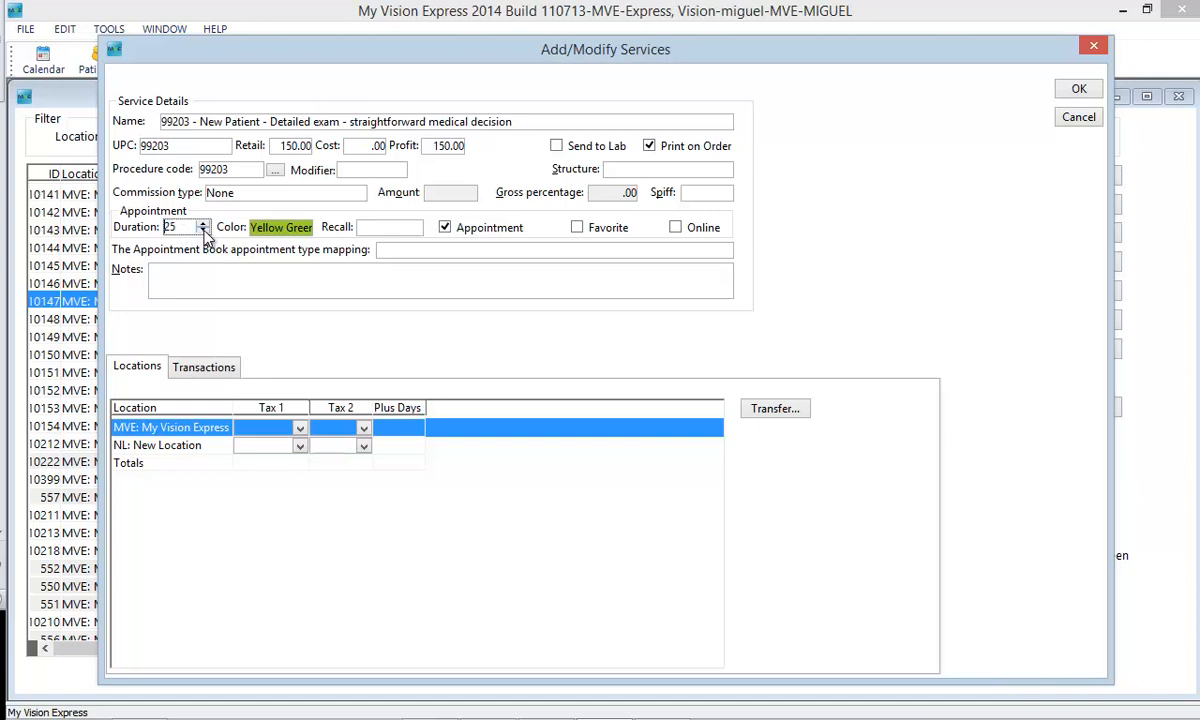
left_click(203, 223)
left_click(203, 223)
type("45")
key("BackSpace")
type("30")
key("Tab")
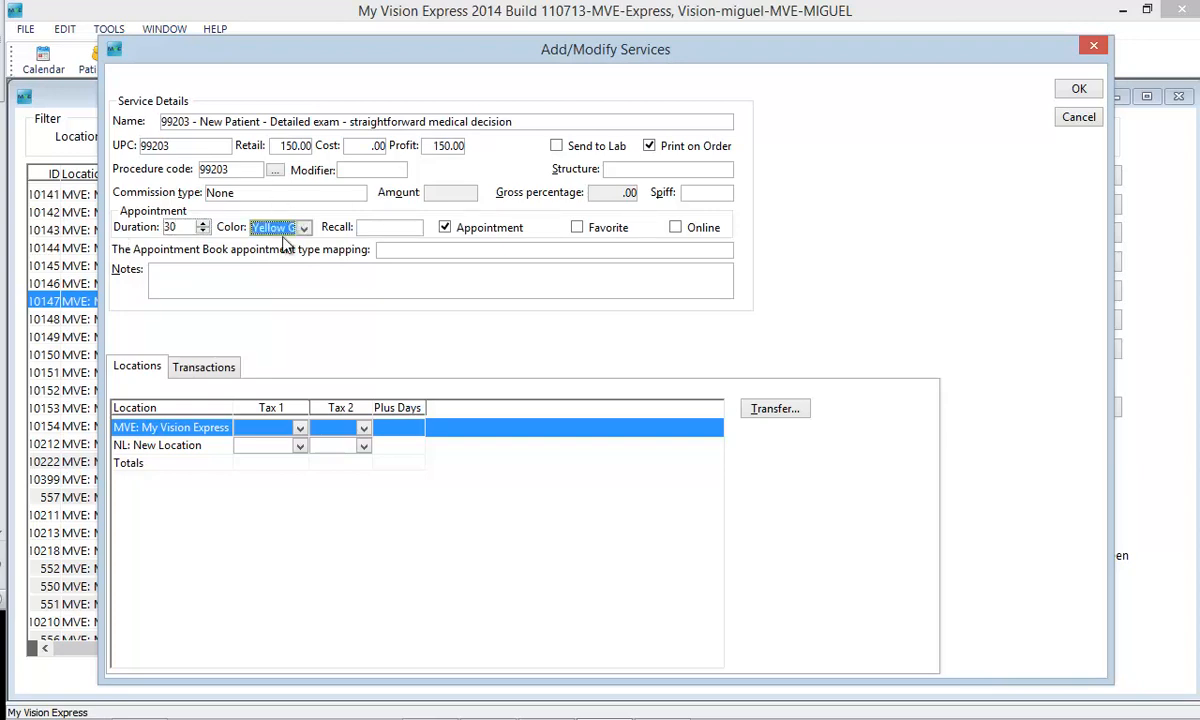
left_click(304, 228)
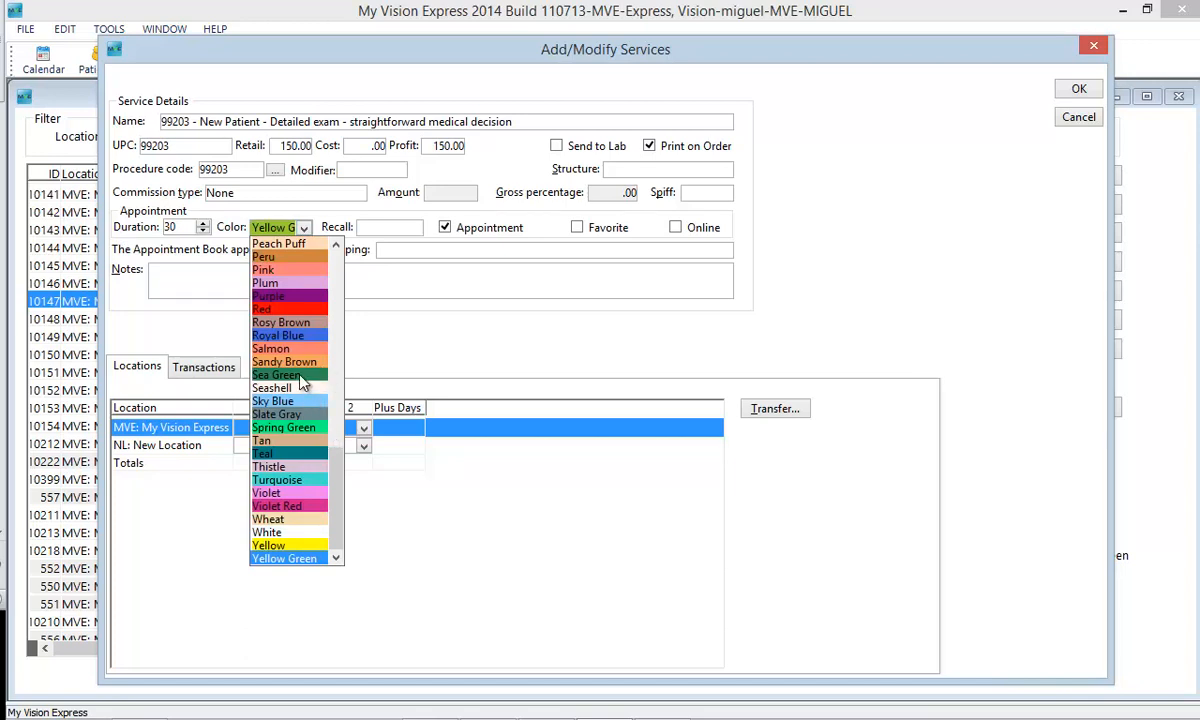
left_click(296, 375)
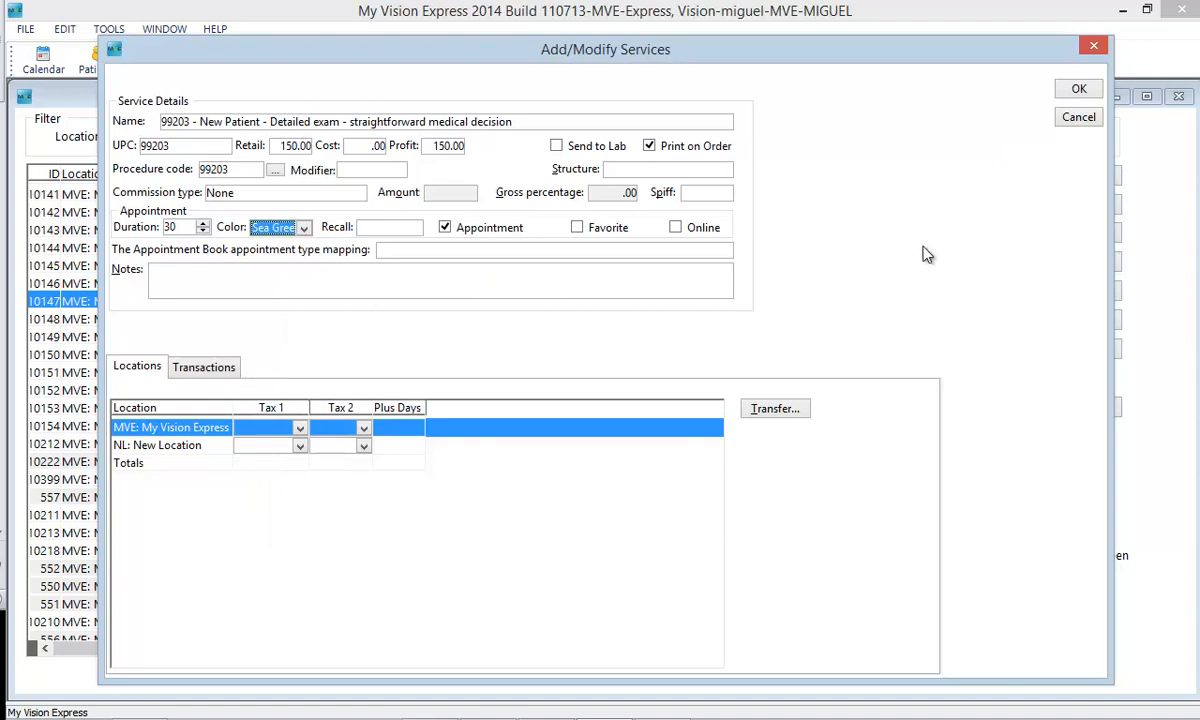
left_click(1080, 90)
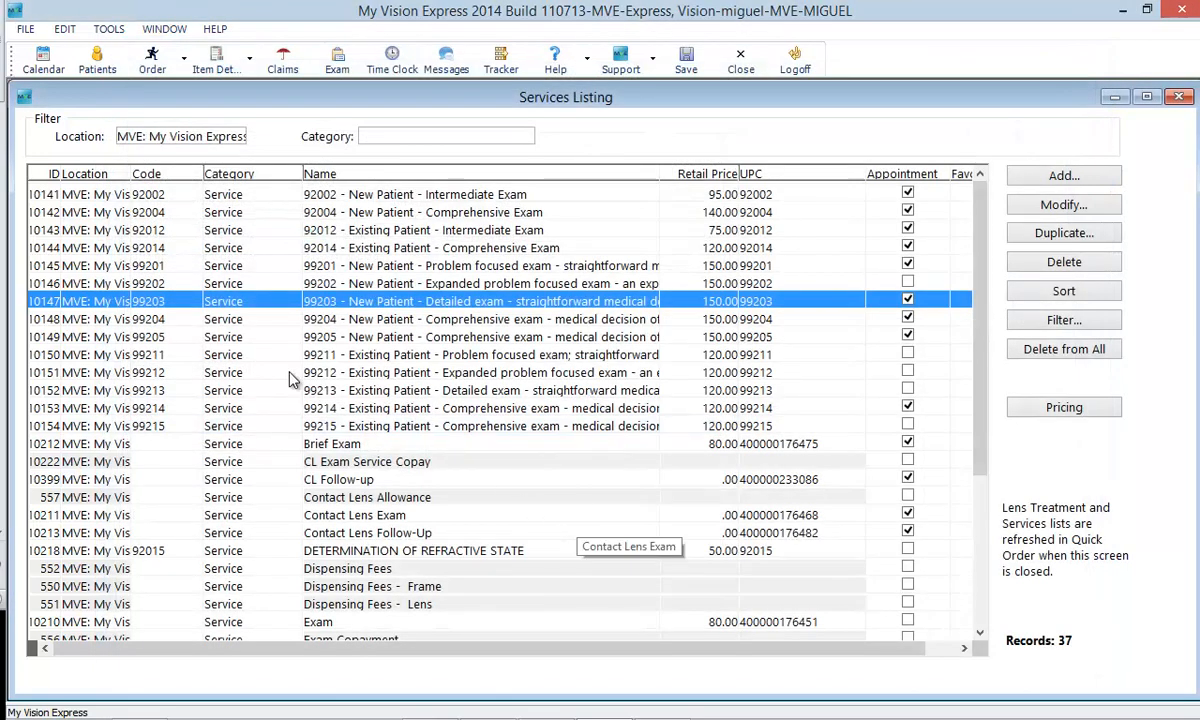
Set the Brief Exam service's appointment color to Purple, save it and close the services listing.
double_click(453, 441)
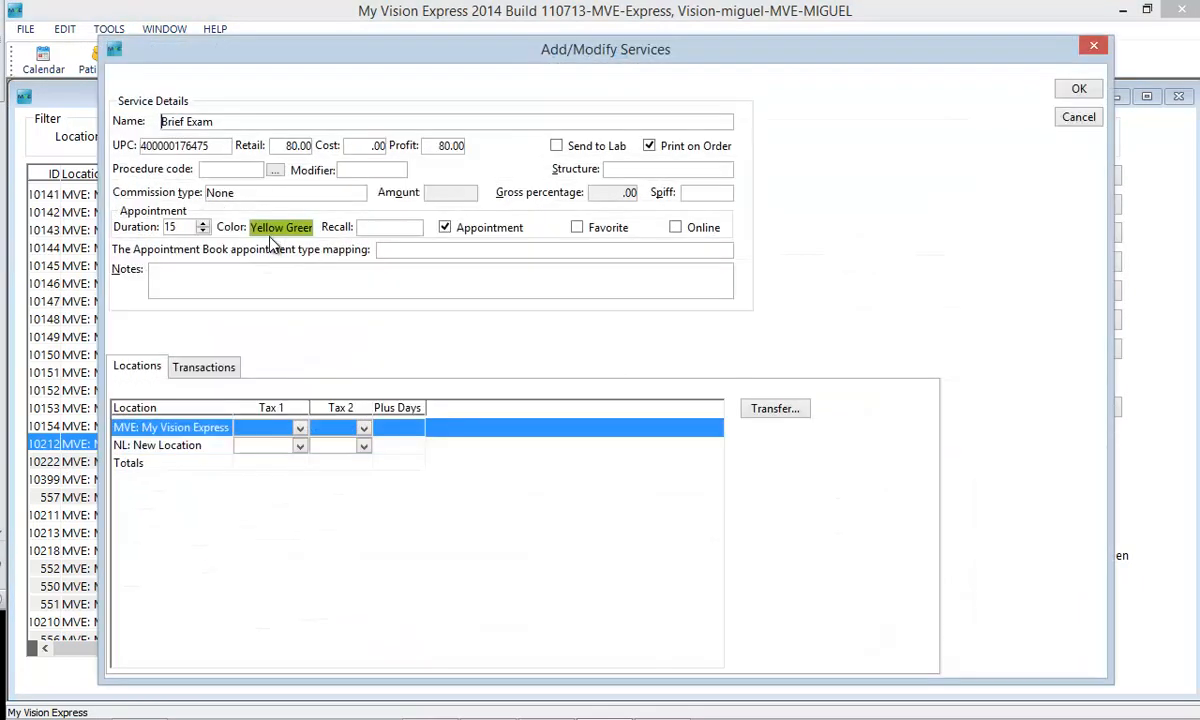
left_click(306, 229)
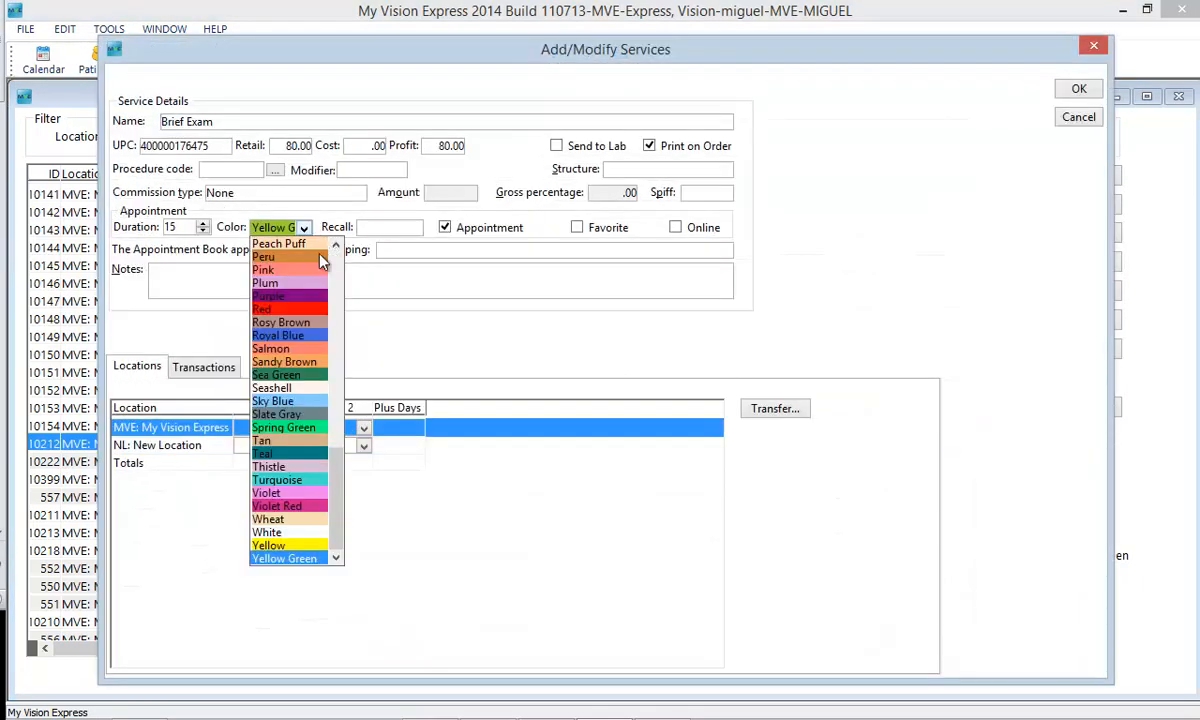
left_click(282, 300)
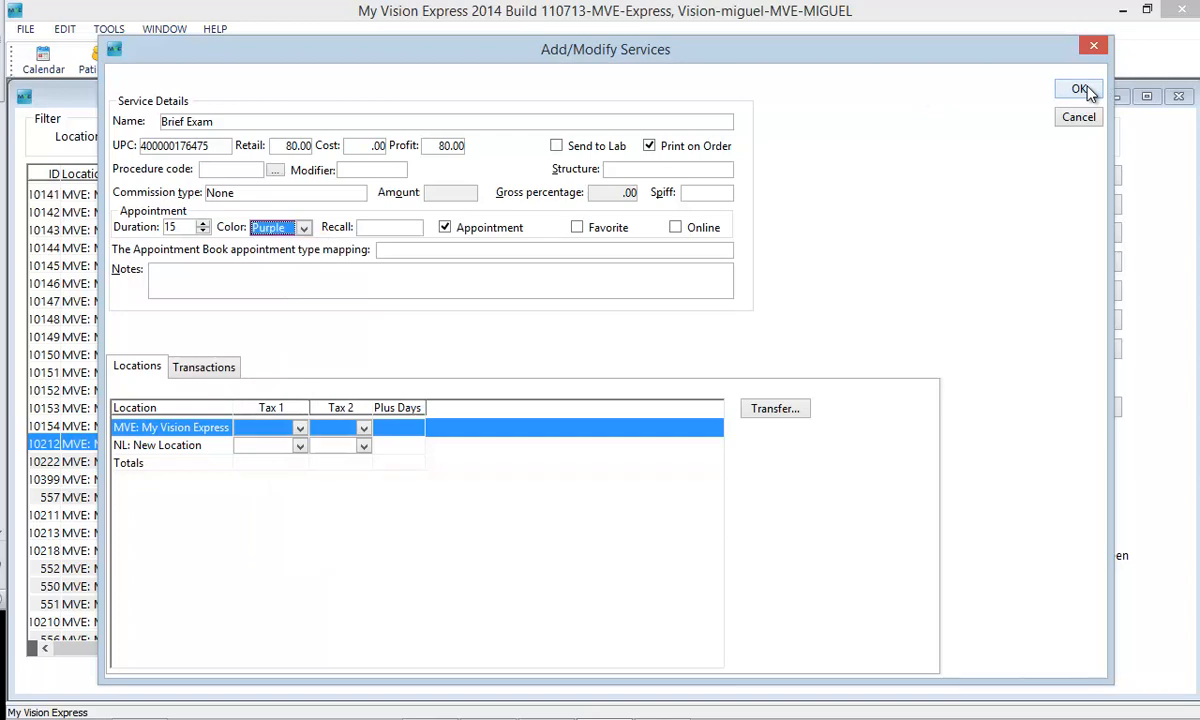
left_click(1081, 90)
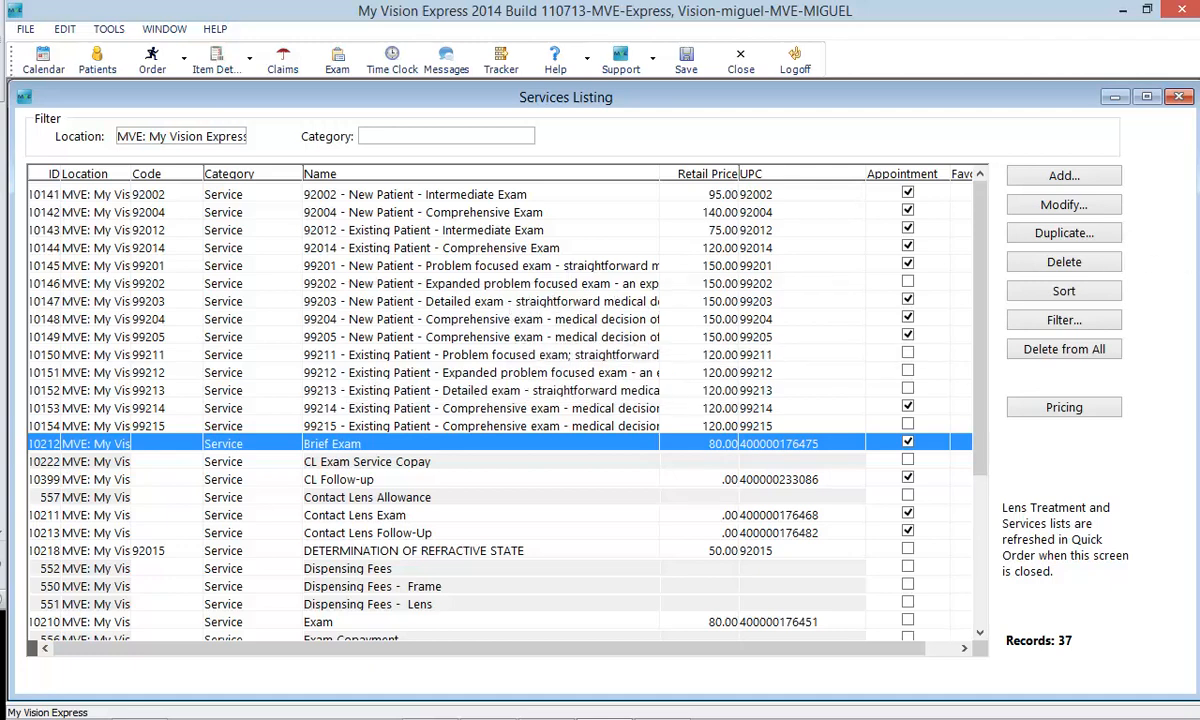
left_click(1180, 97)
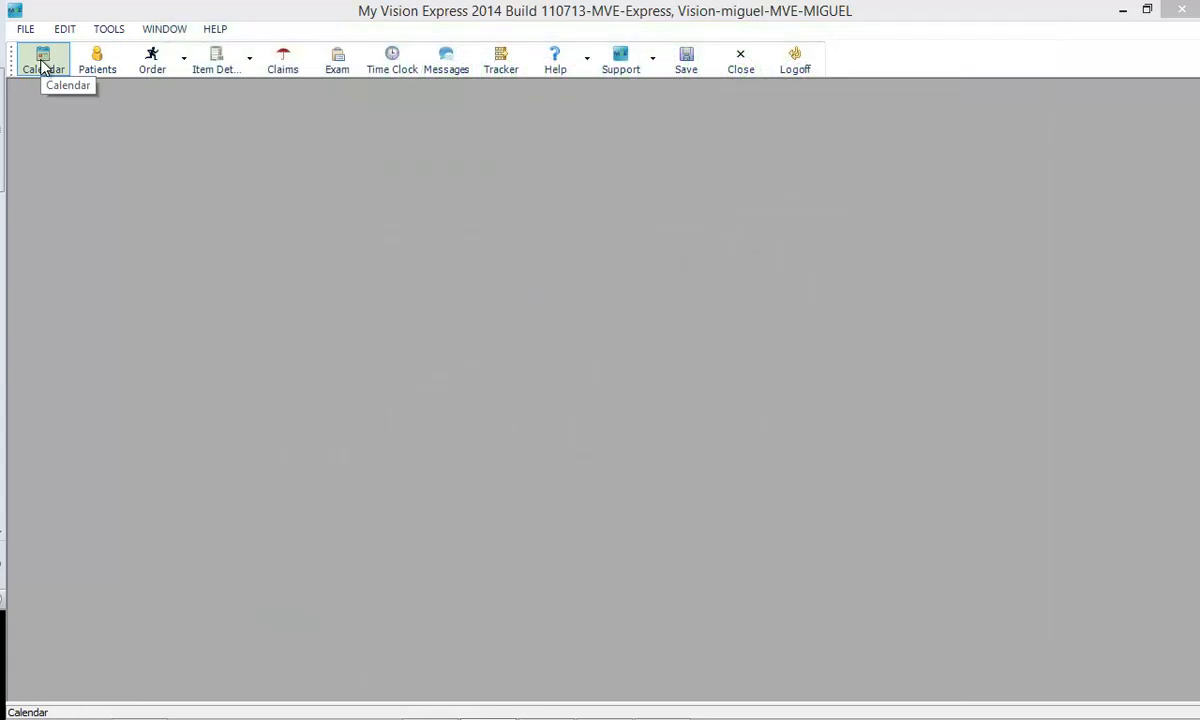
Open the holiday list from the calendar's resource availability and add a holiday named 4th of July.
left_click(44, 64)
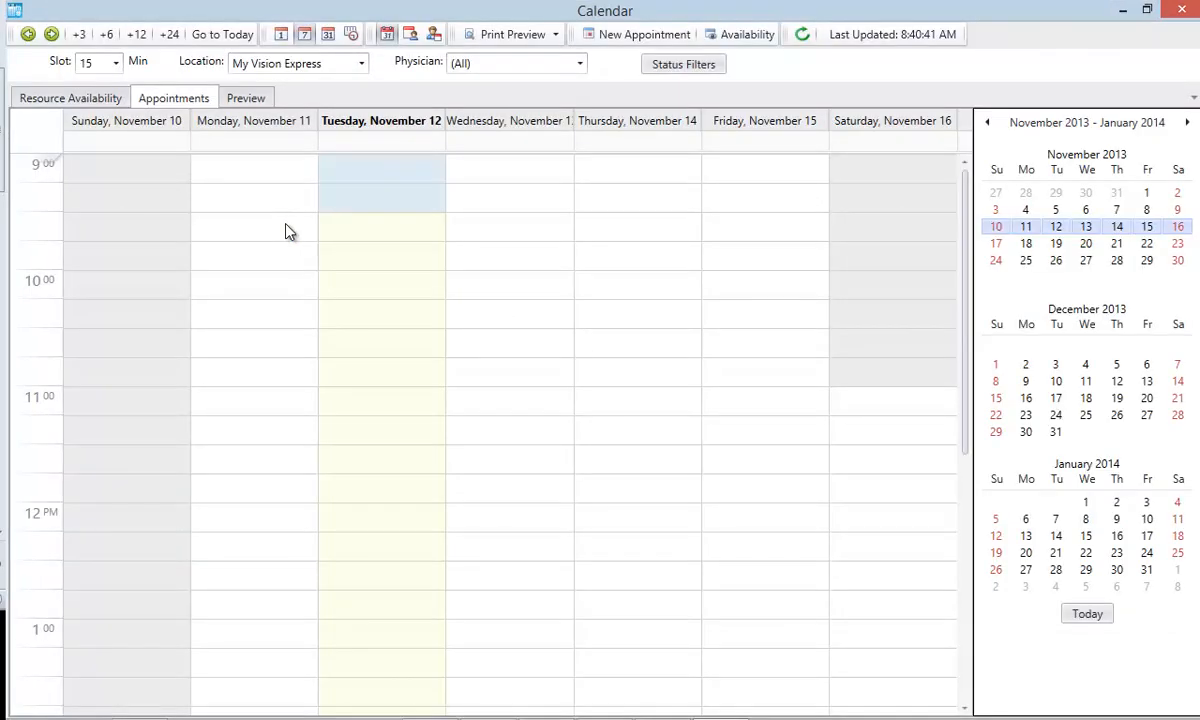
left_click(80, 100)
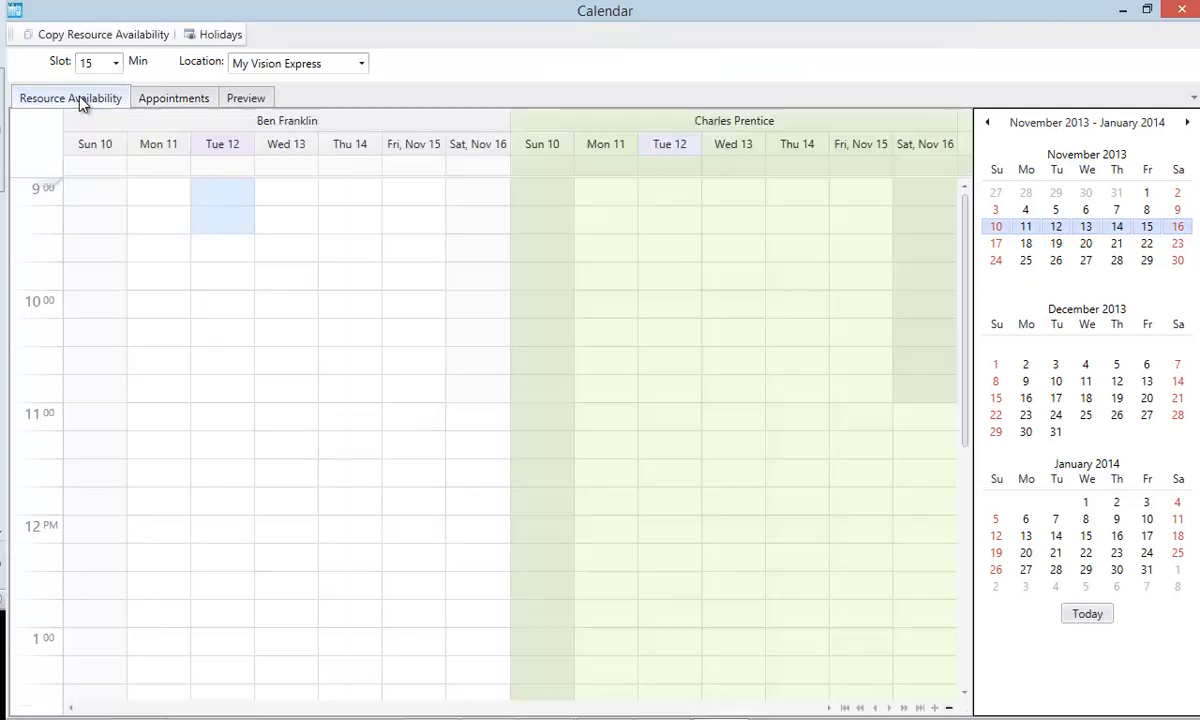
left_click(210, 40)
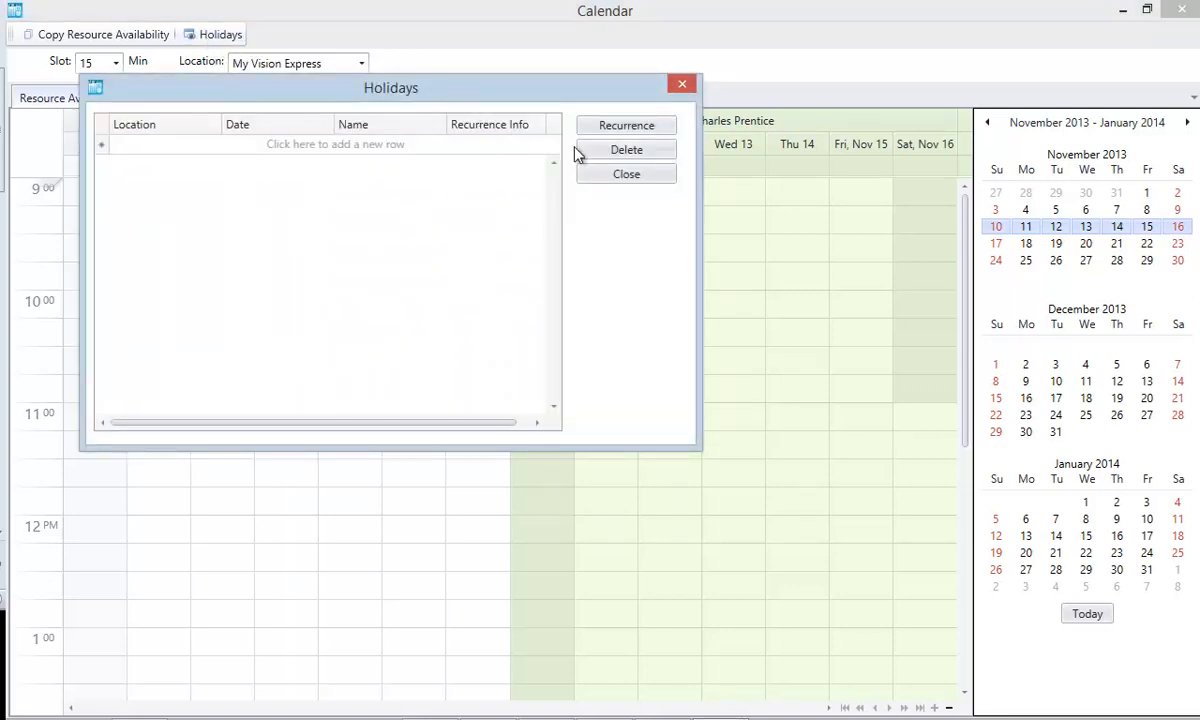
left_click(361, 146)
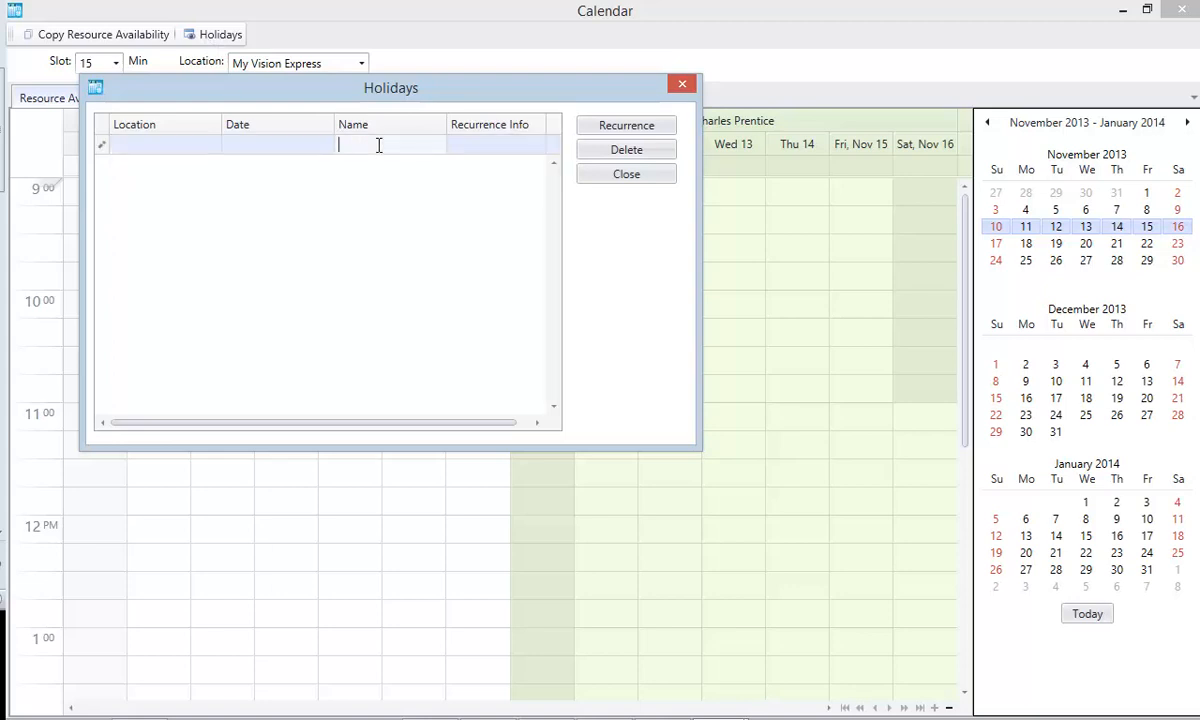
type("4th of")
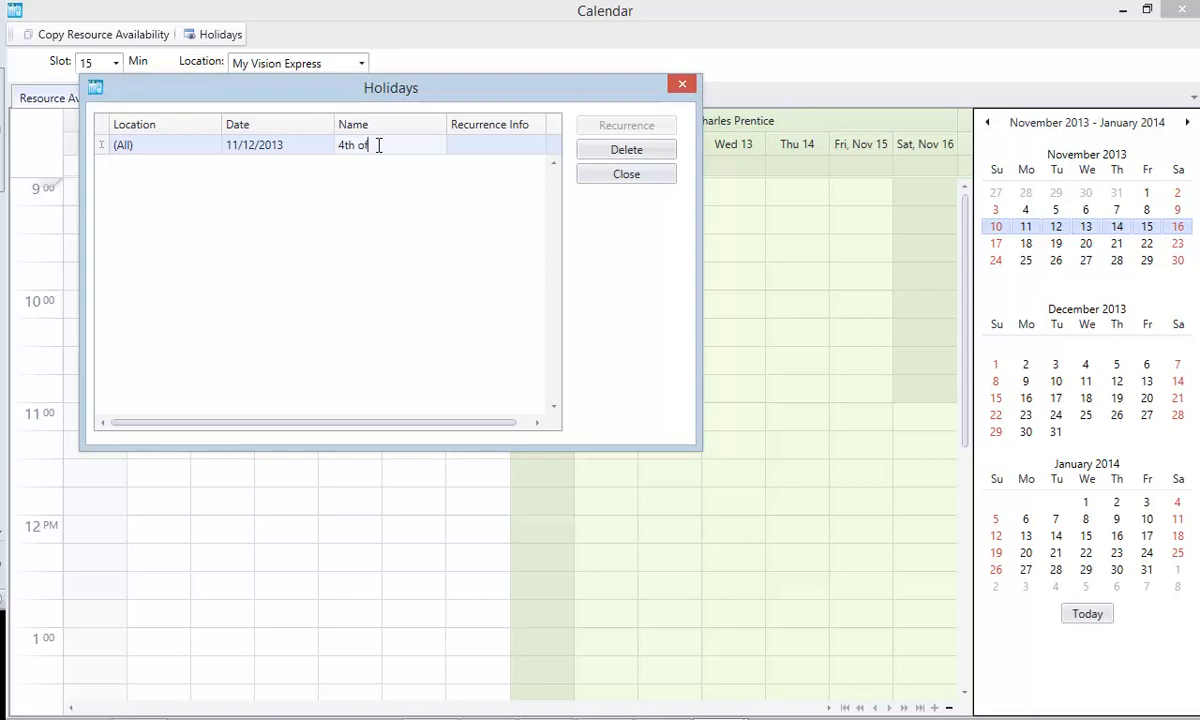
type(" July")
Set the 4th of July holiday's date to 07/04/2014.
left_click(285, 150)
left_click(325, 145)
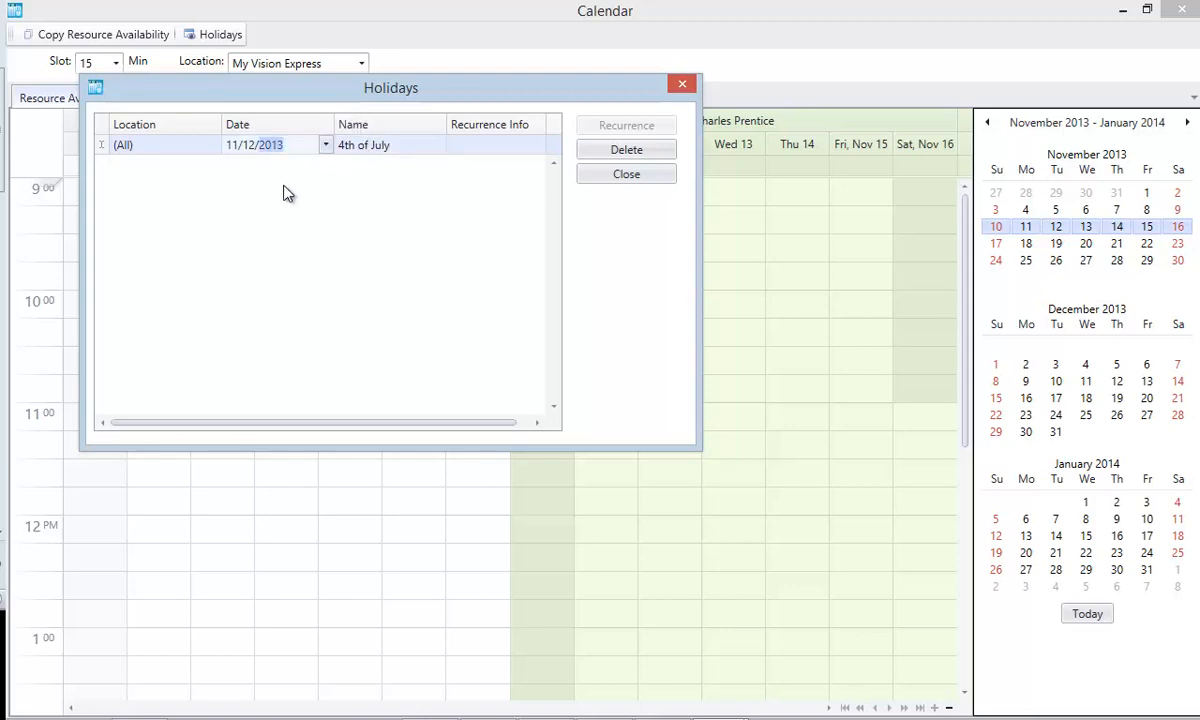
left_click(462, 189)
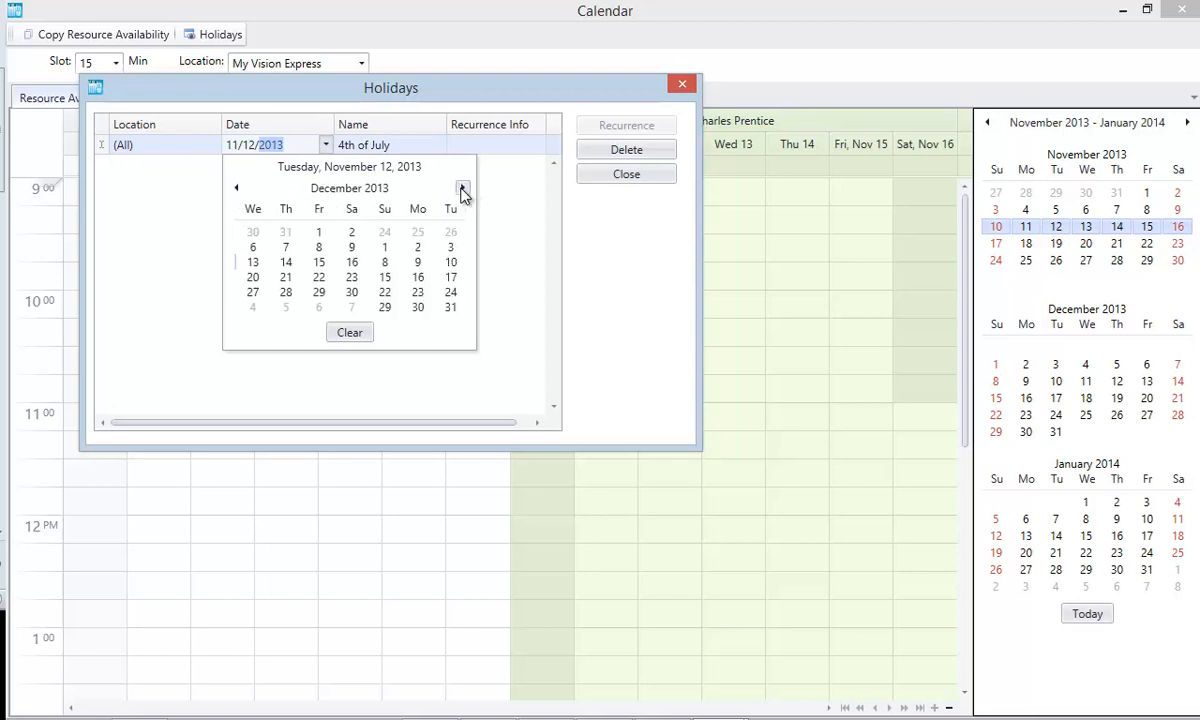
left_click(462, 189)
left_click(462, 189)
left_click(462, 189)
left_click(462, 189)
left_click(462, 189)
left_click(462, 189)
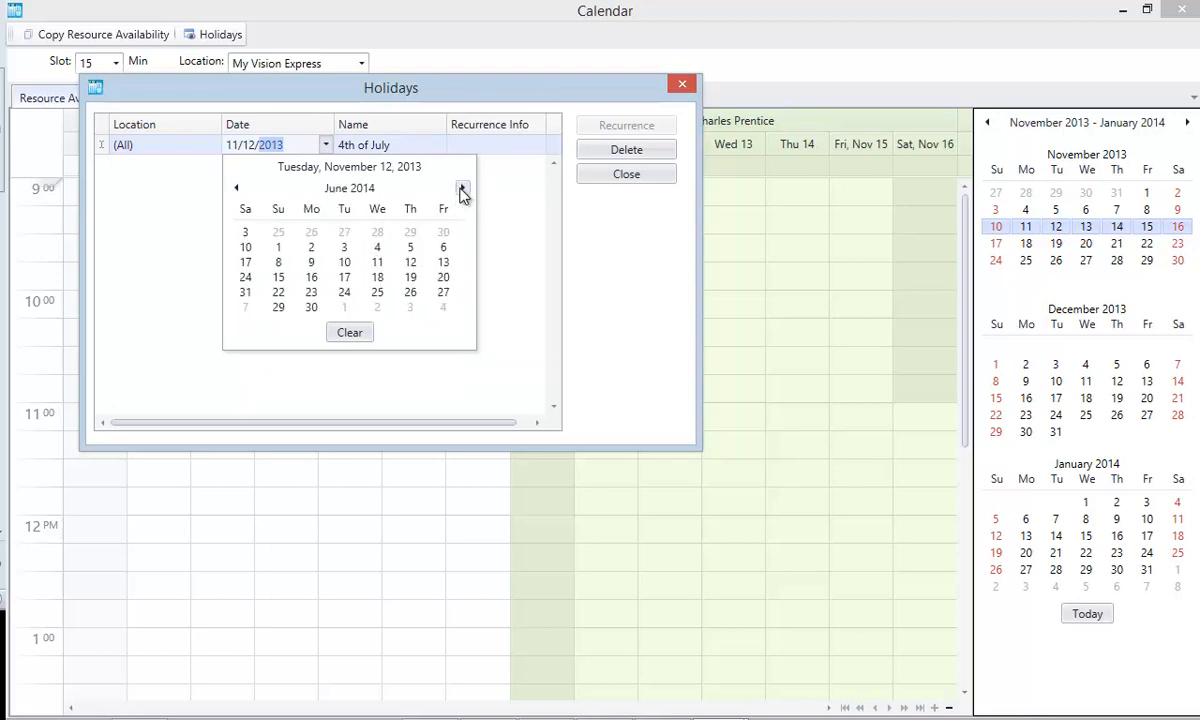
left_click(462, 189)
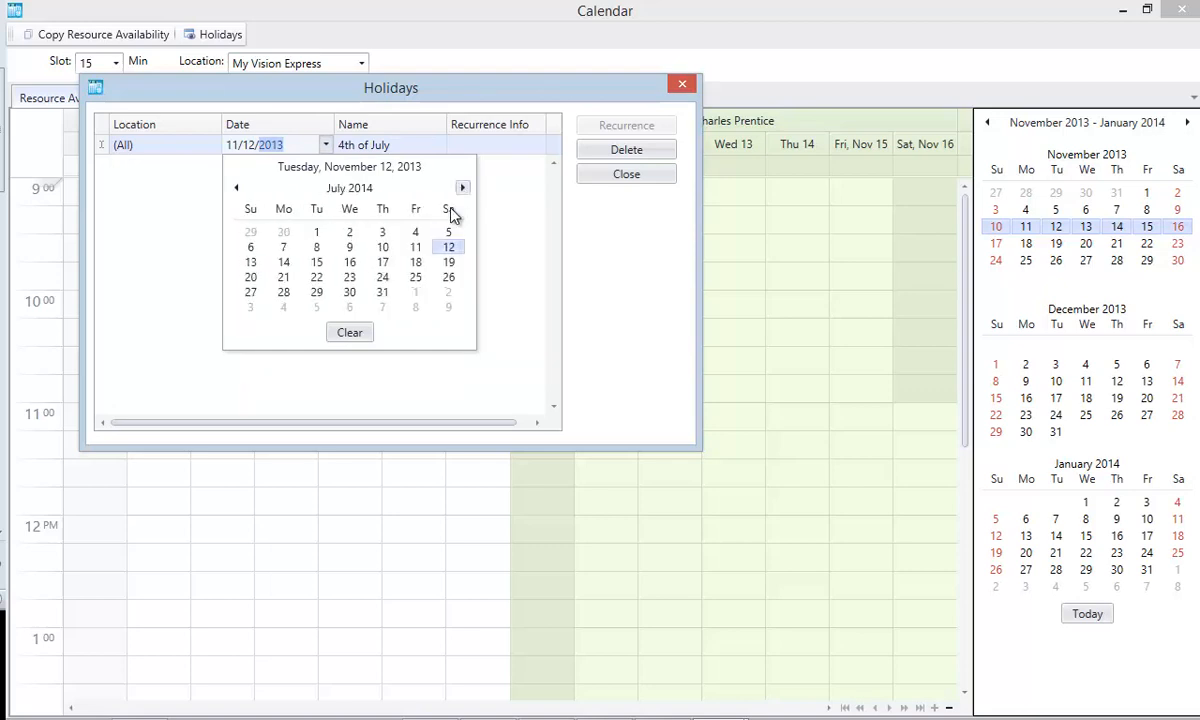
left_click(402, 227)
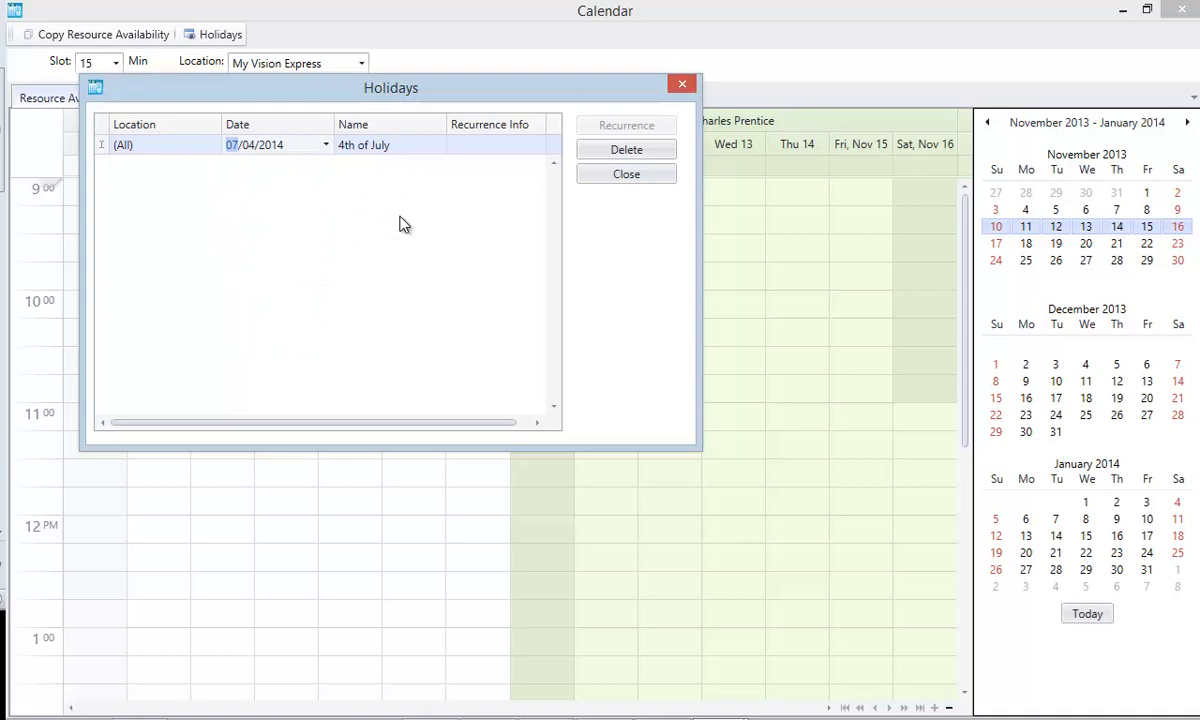
Keep the holiday's location as (All) and close the holiday list.
left_click(156, 145)
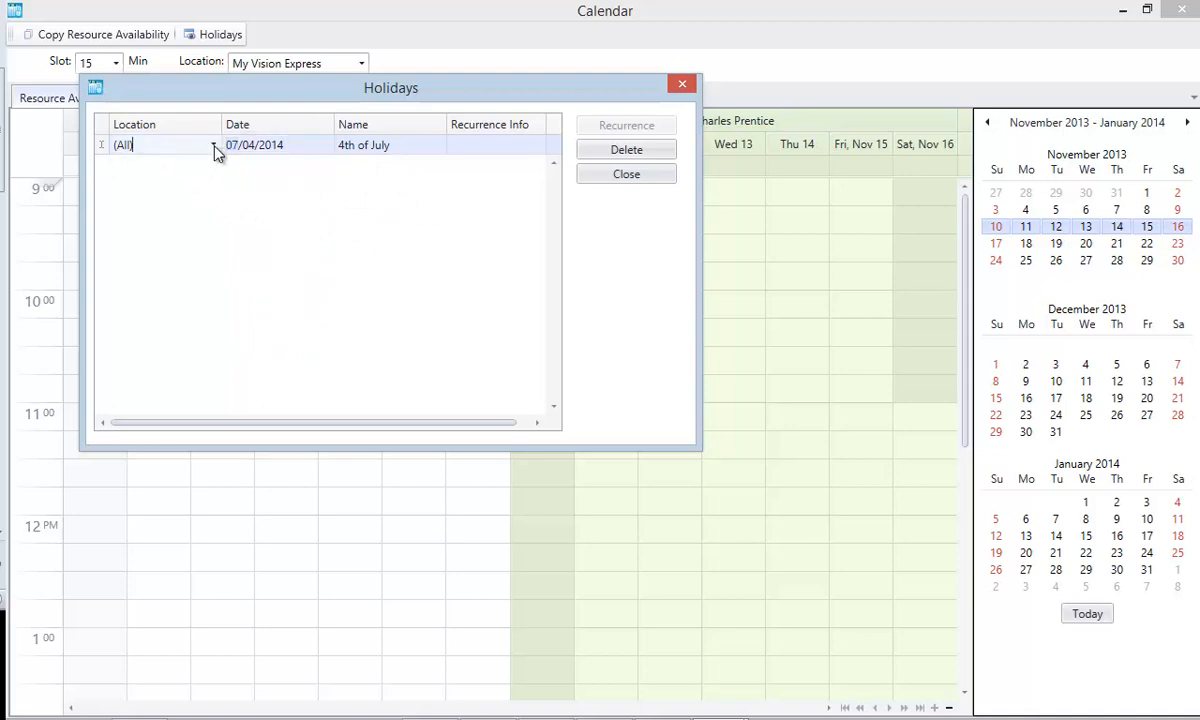
left_click(214, 146)
left_click(214, 148)
left_click(628, 176)
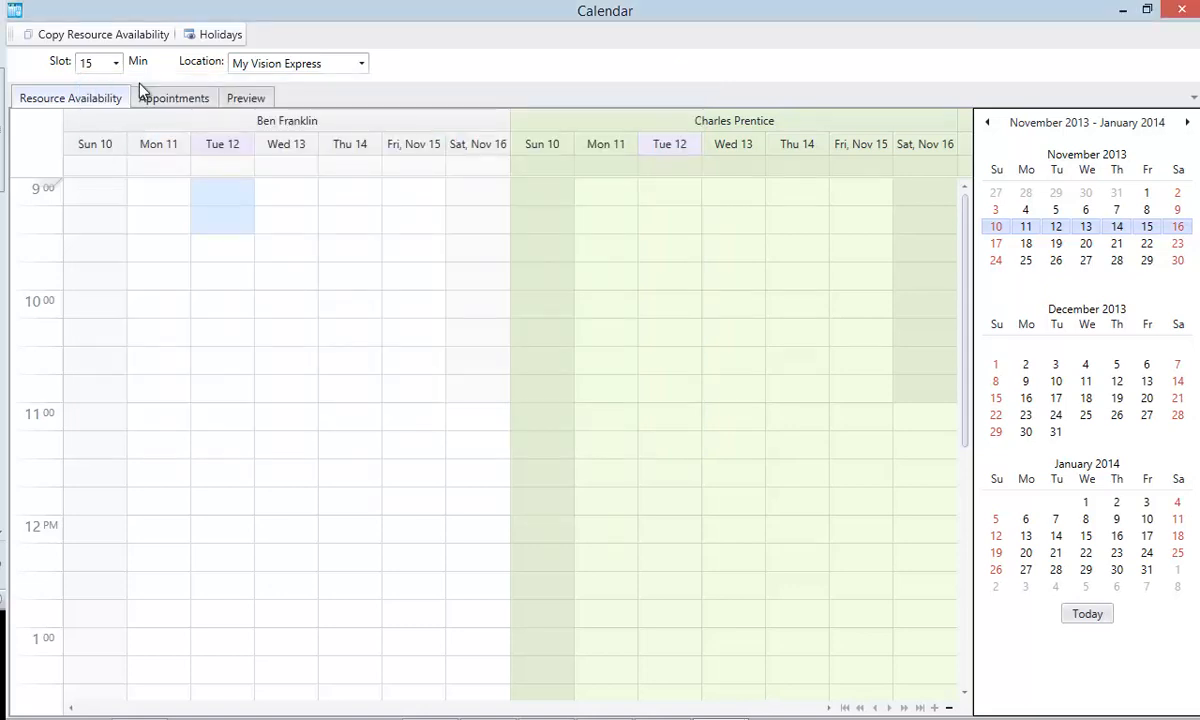
Reopen the holiday list and set the 4th of July holiday to recur yearly on July 4.
left_click(216, 34)
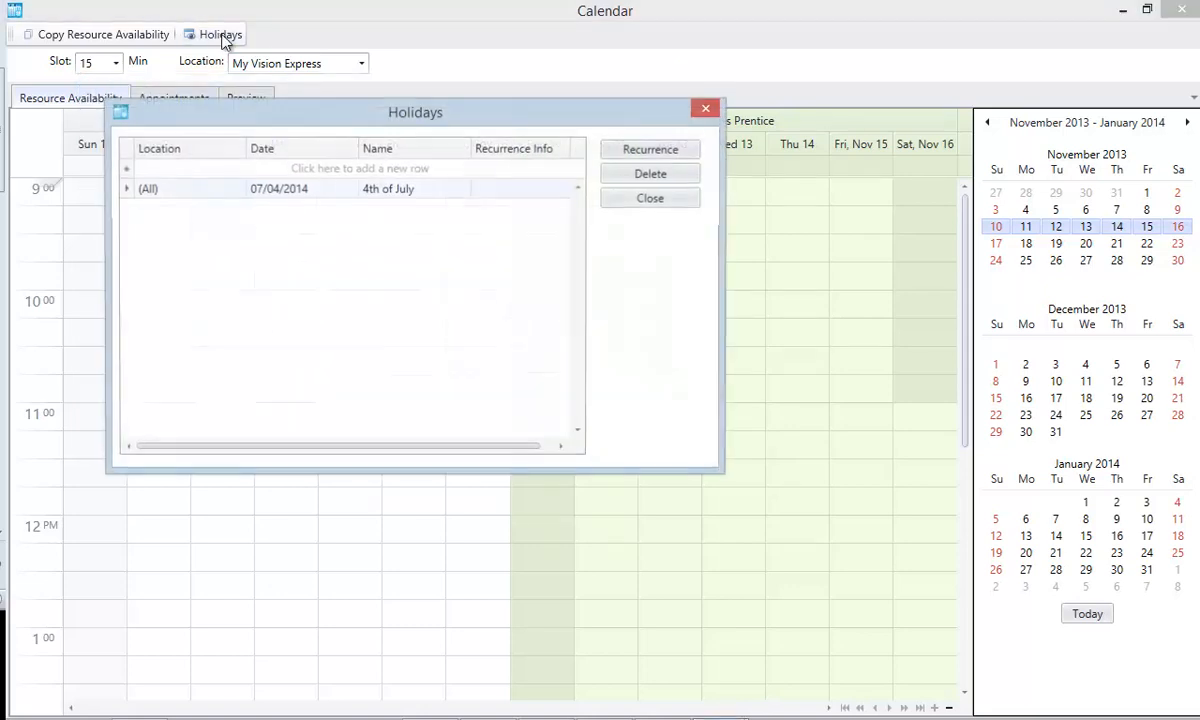
left_click(447, 194)
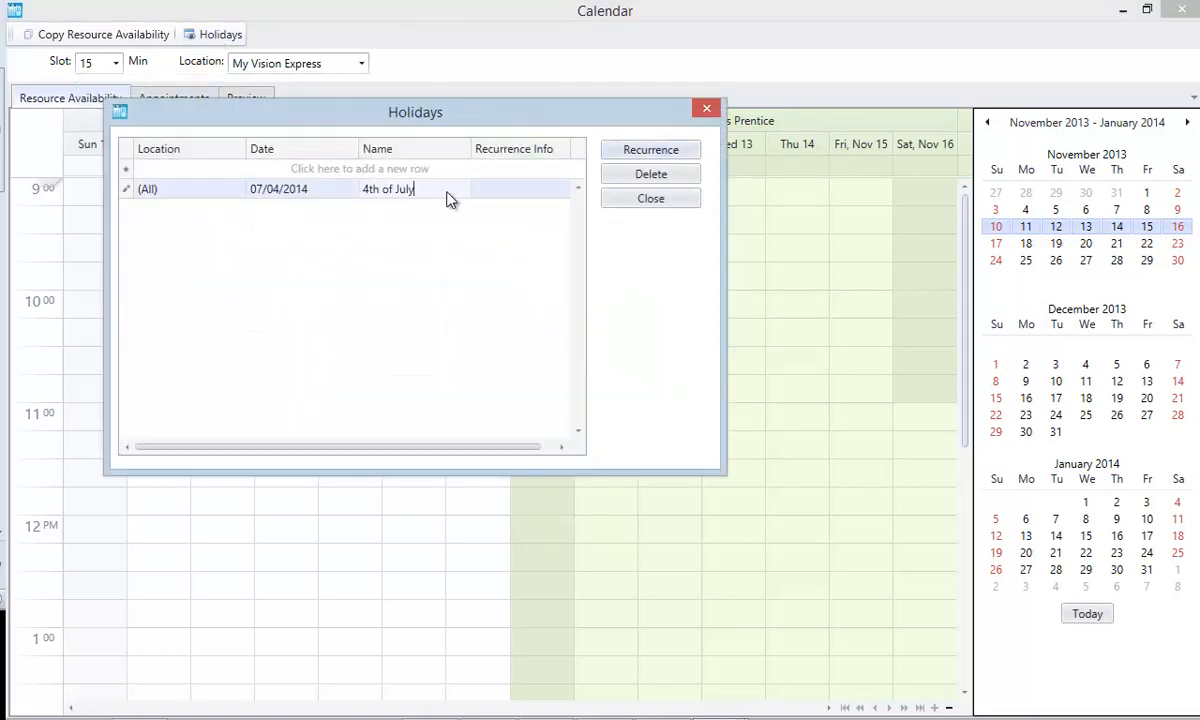
left_click(641, 151)
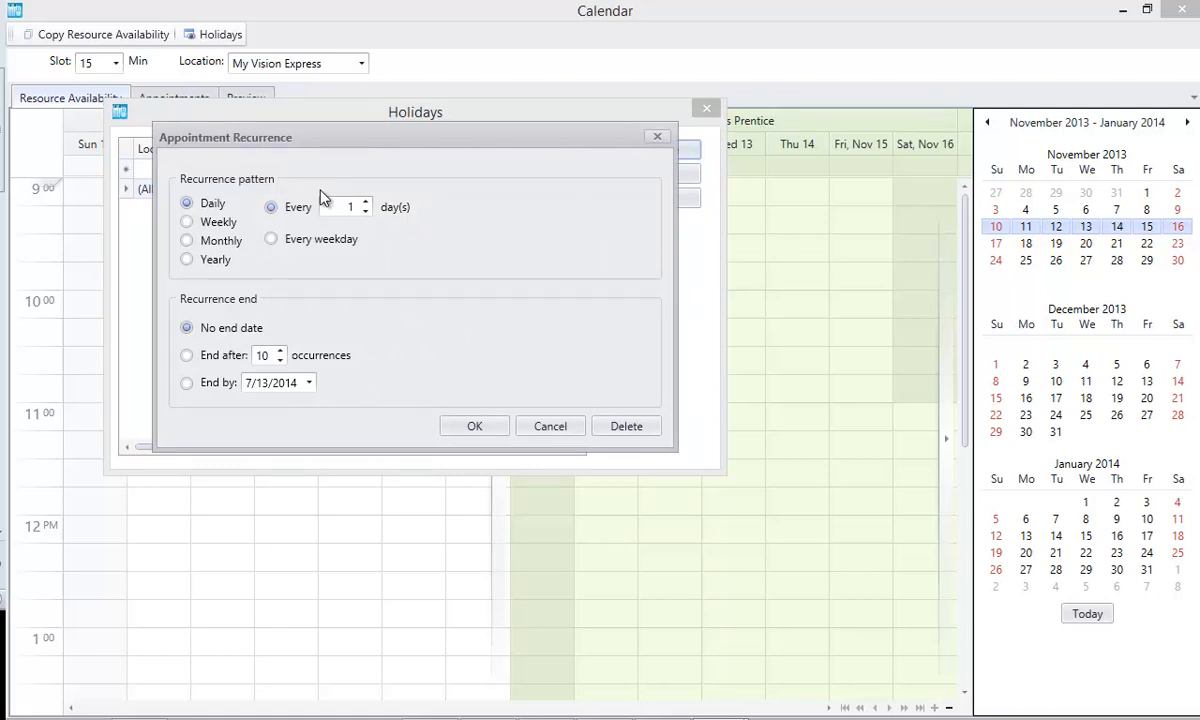
left_click(186, 260)
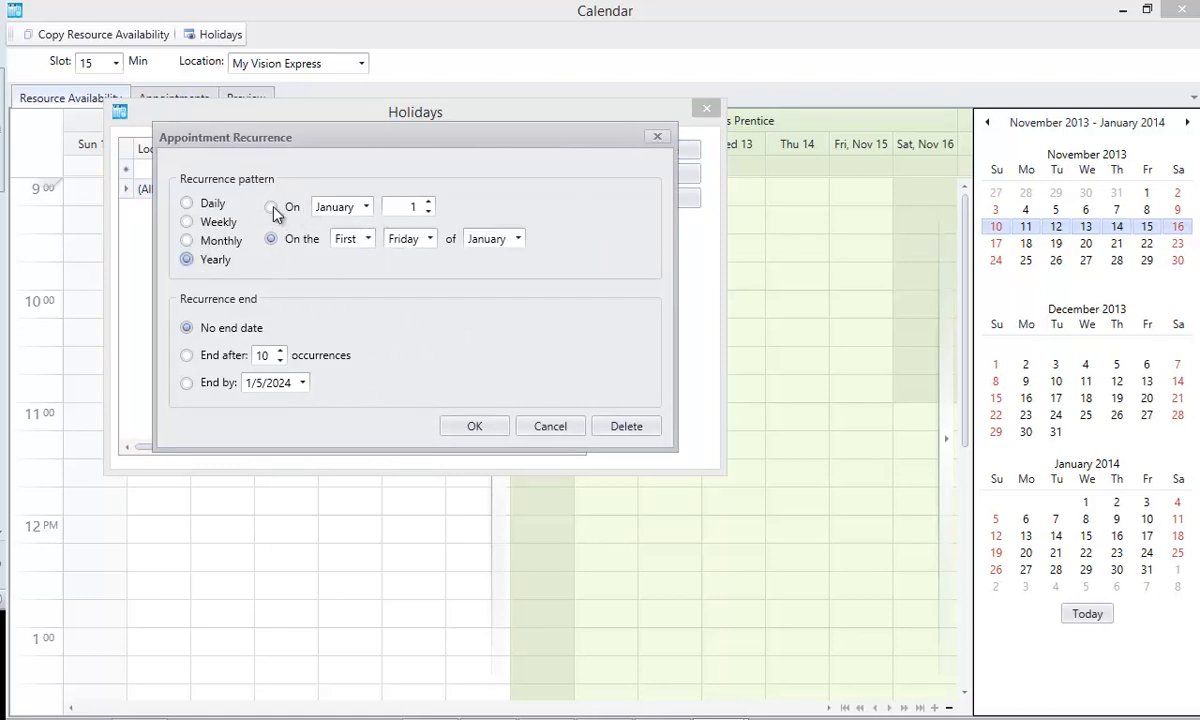
left_click(345, 206)
left_click(366, 206)
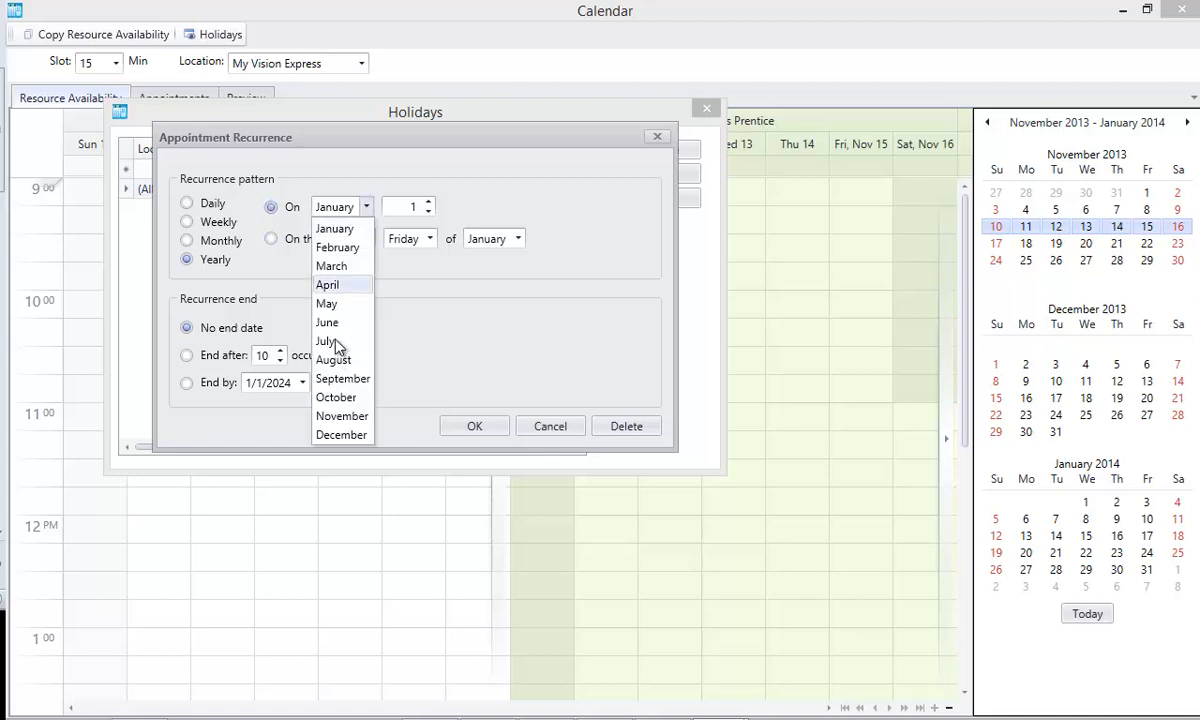
left_click(333, 342)
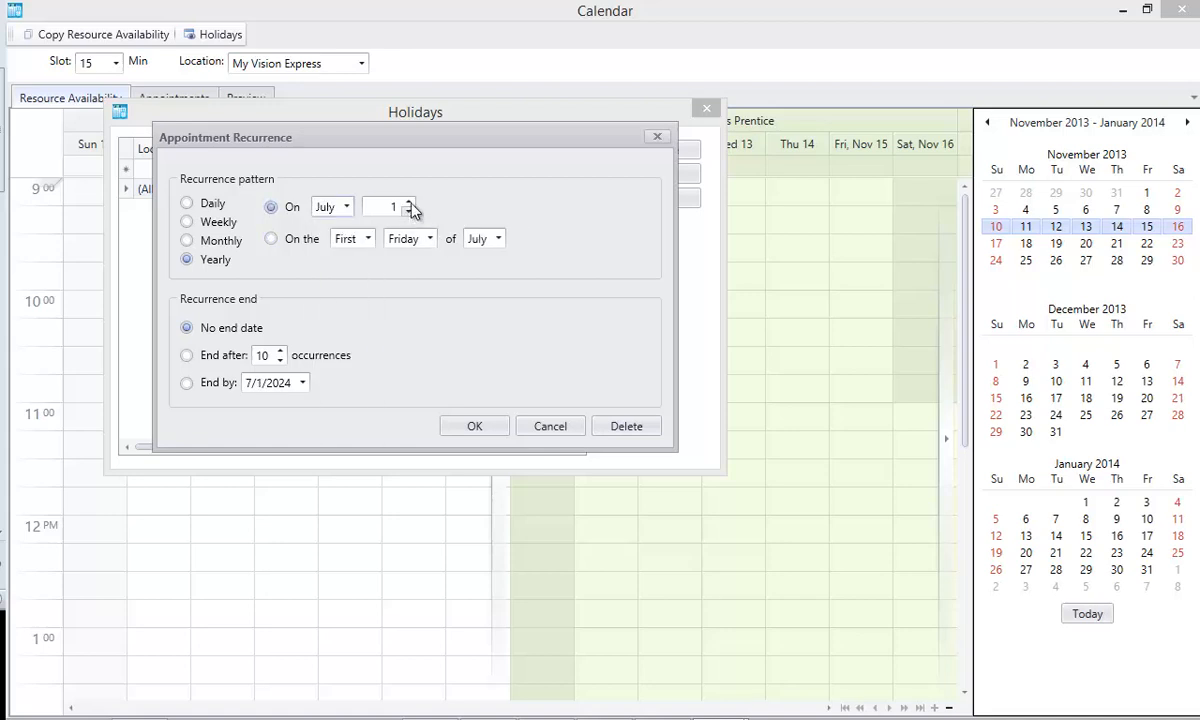
left_click(409, 203)
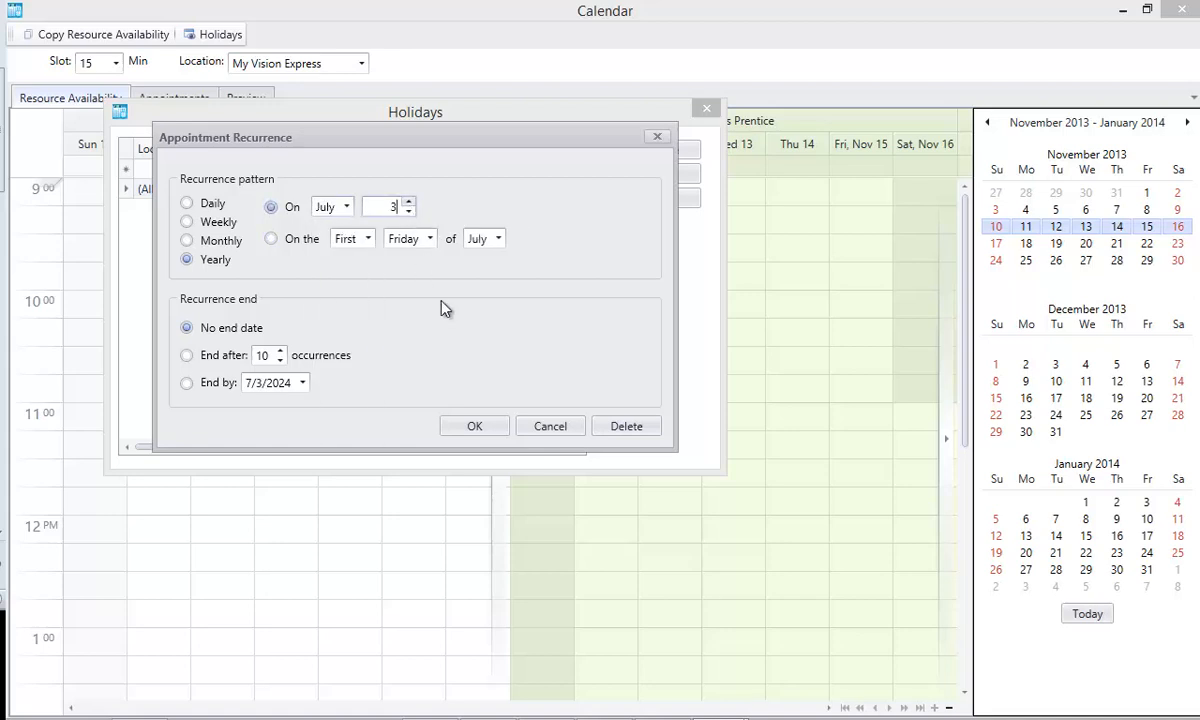
left_click(476, 427)
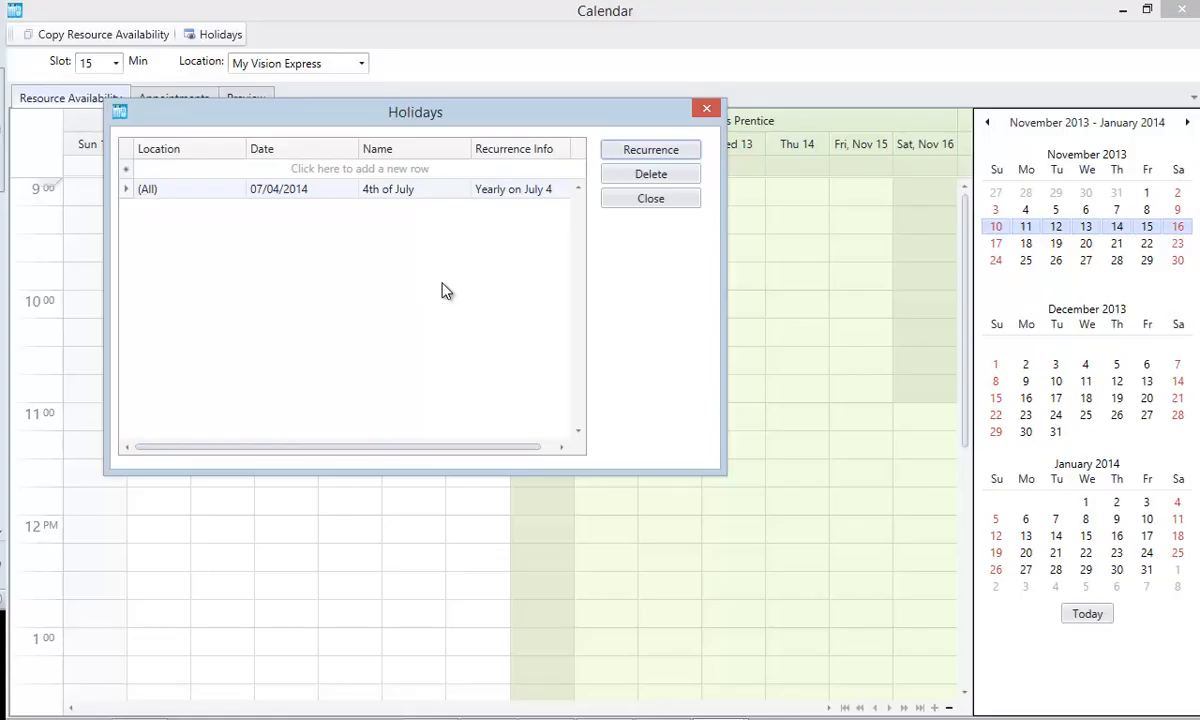
Add a holiday named Thanksgiving dated 11/28/2013 for location (All) and close the holiday list.
left_click(323, 169)
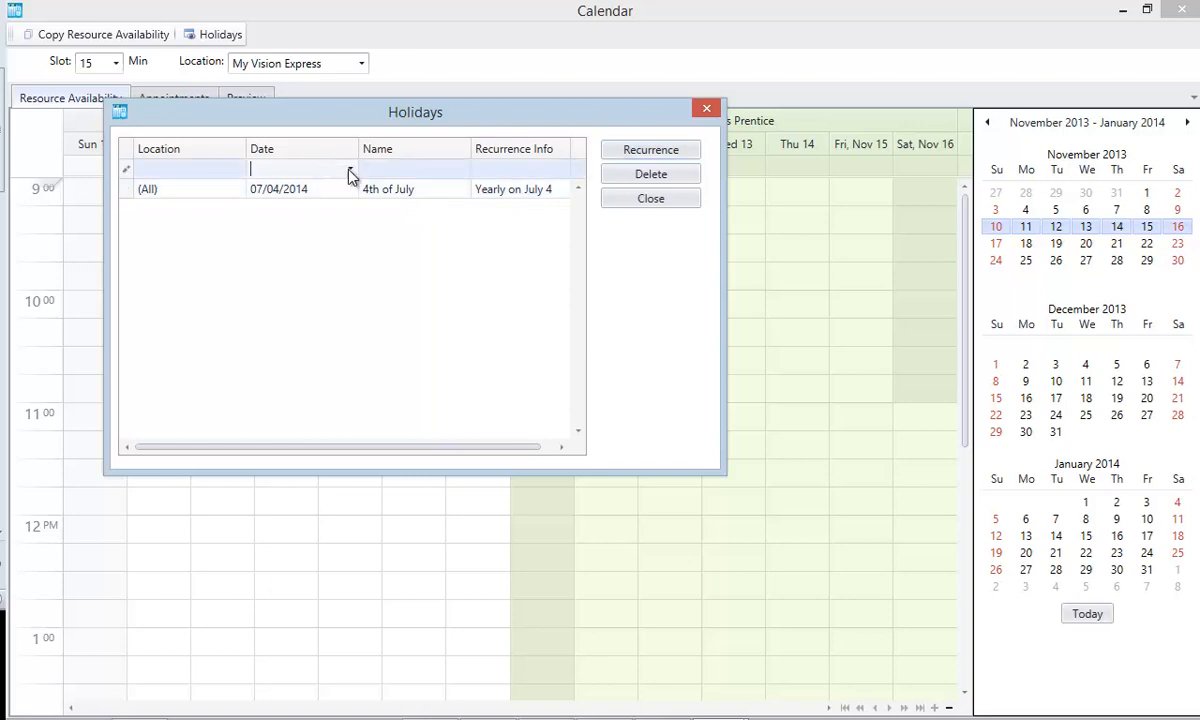
left_click(350, 170)
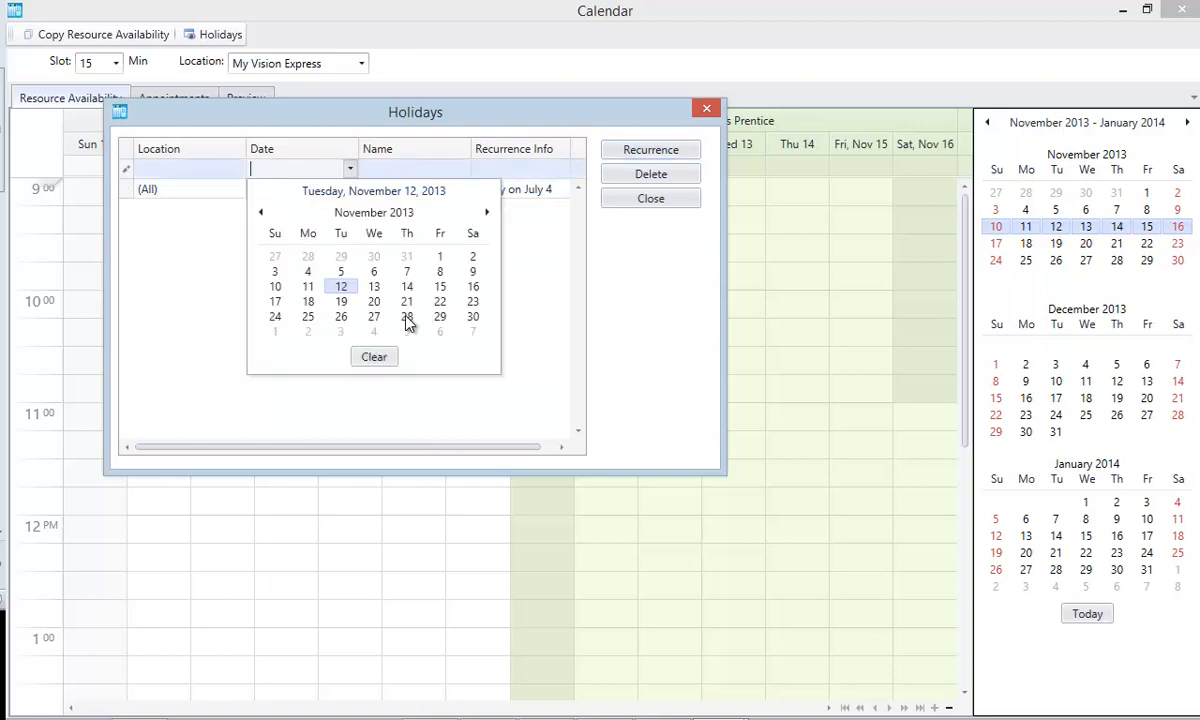
left_click(407, 317)
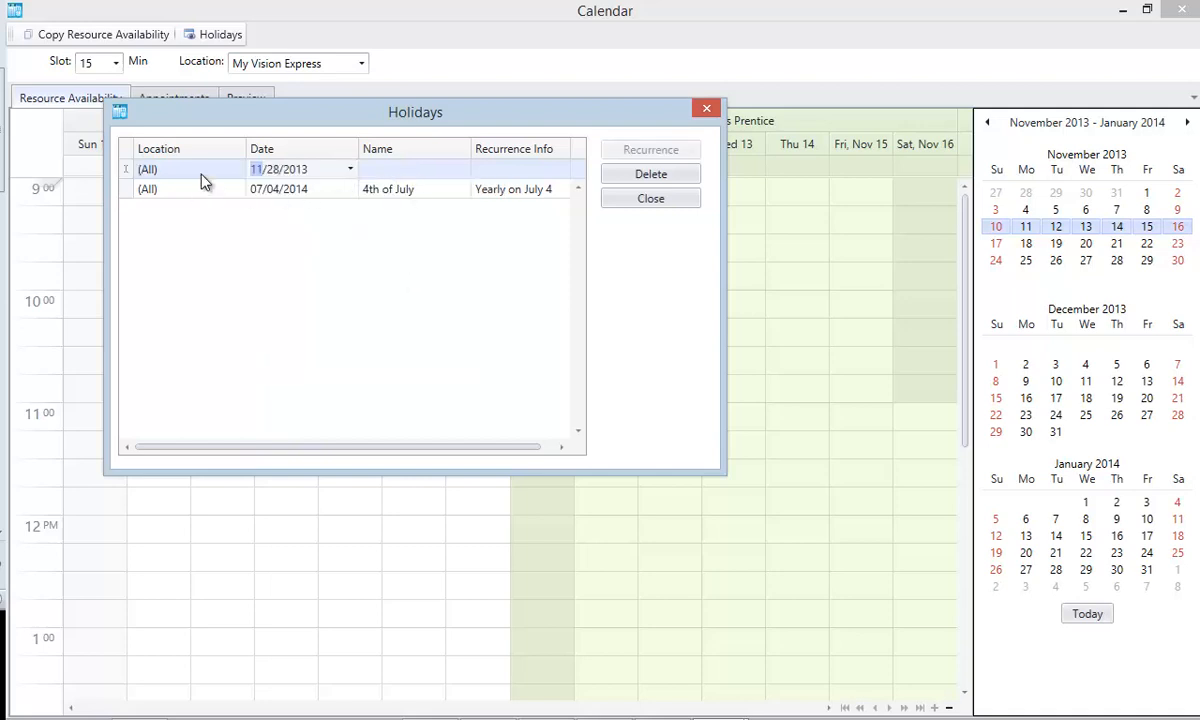
left_click(395, 167)
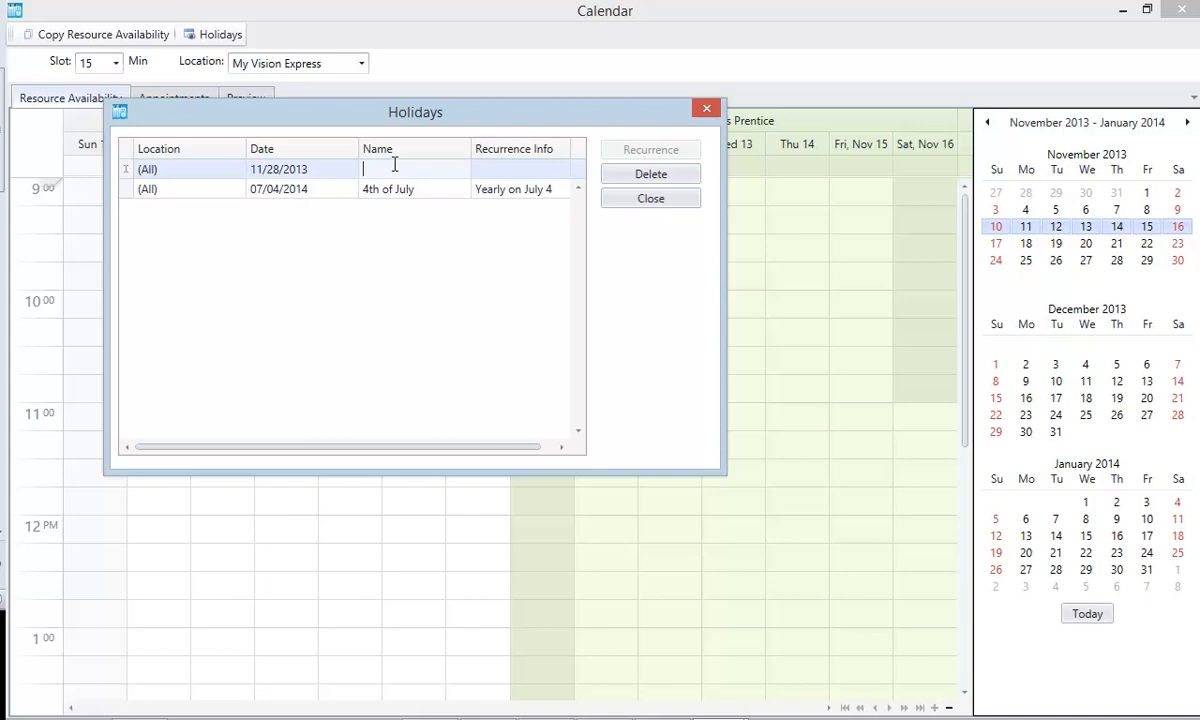
type("Thanksgiving")
left_click(533, 168)
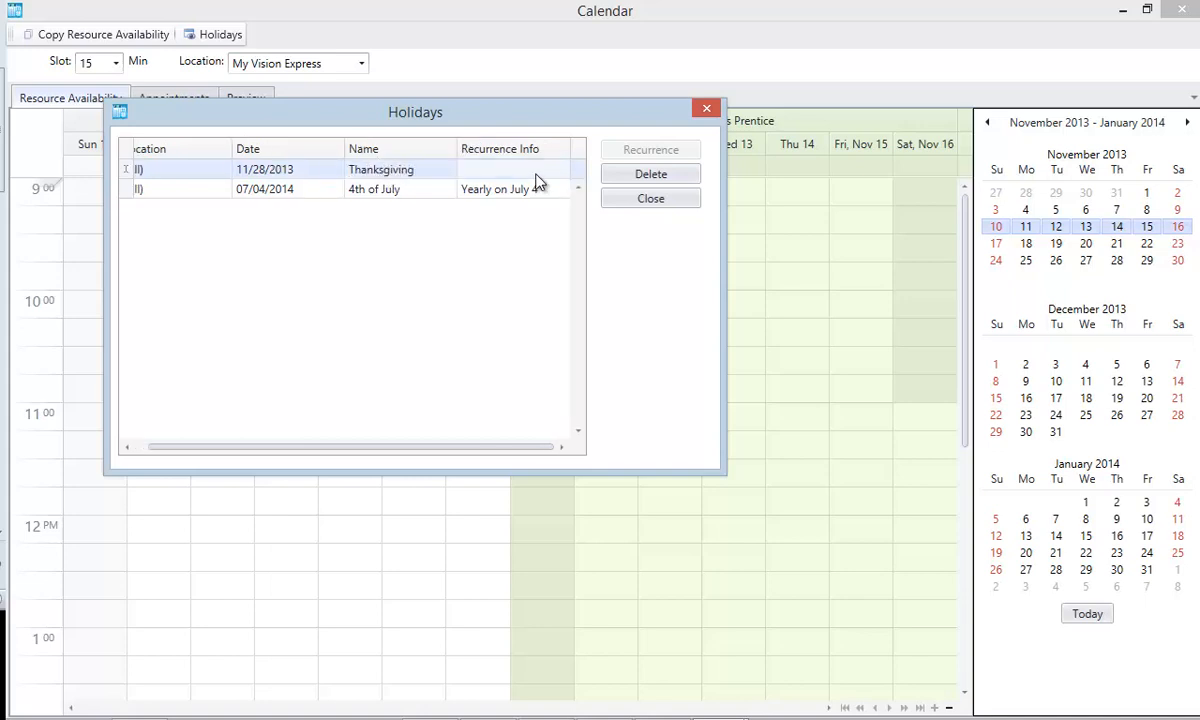
left_click(649, 199)
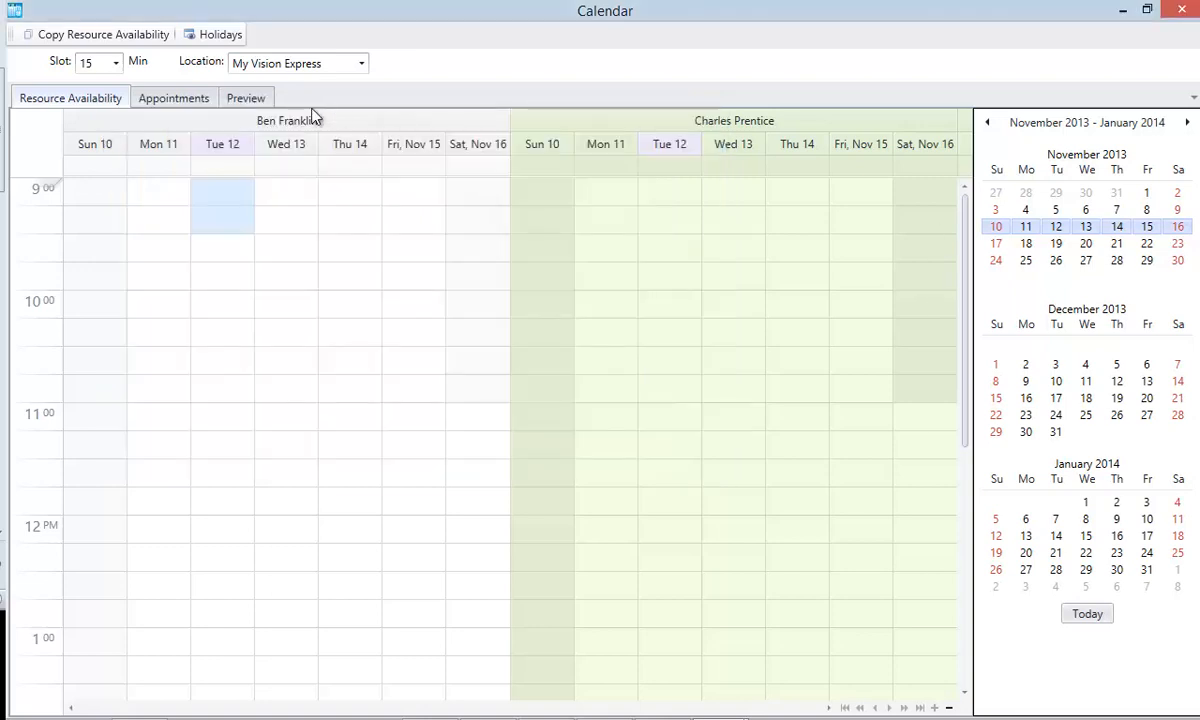
Set the Thanksgiving holiday to recur yearly on the fourth Thursday of November and close the holiday list.
left_click(208, 38)
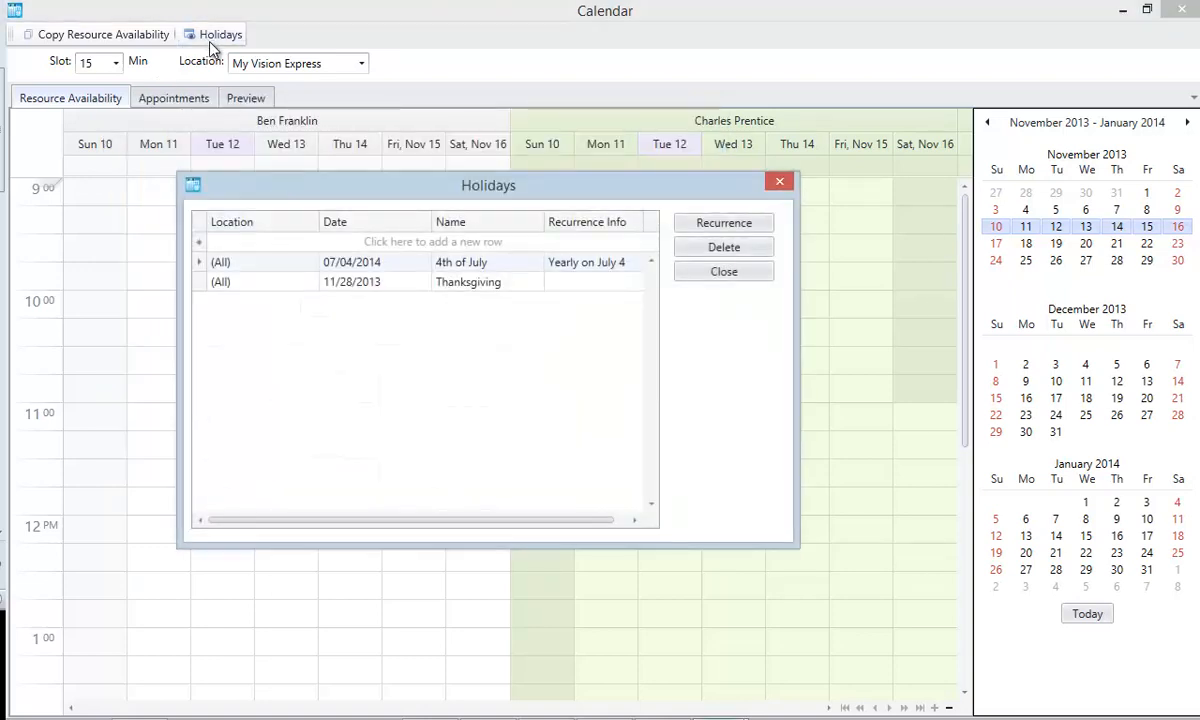
left_click(521, 283)
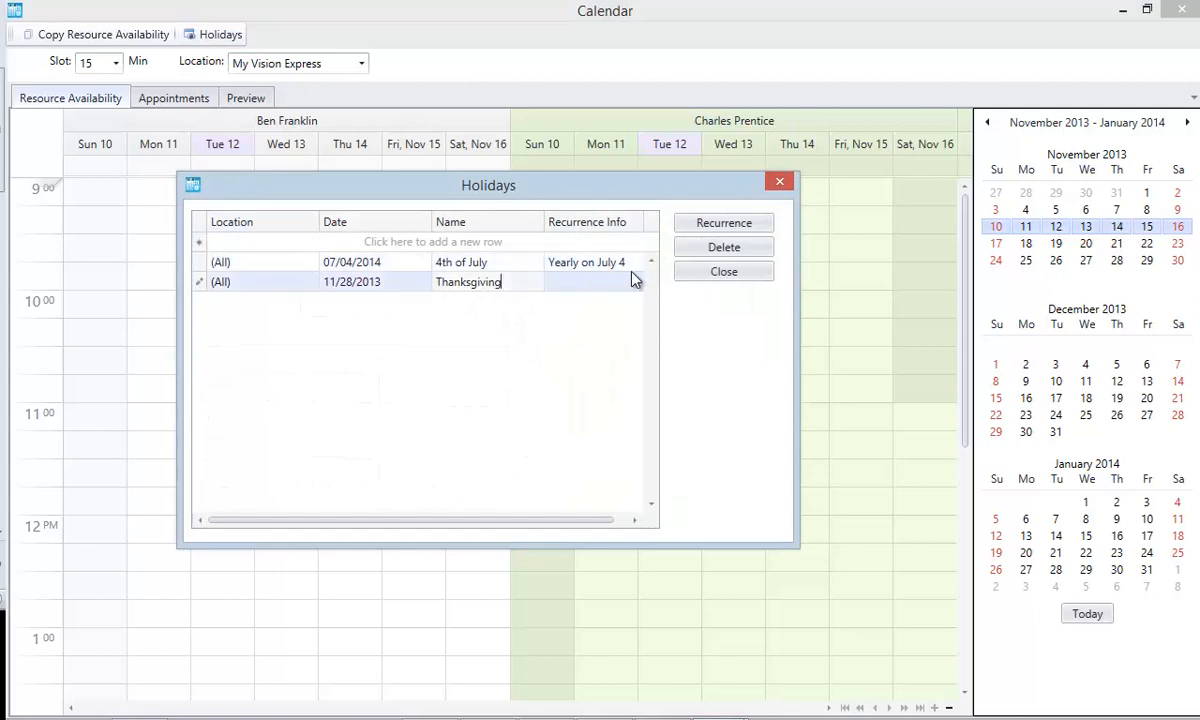
left_click(723, 222)
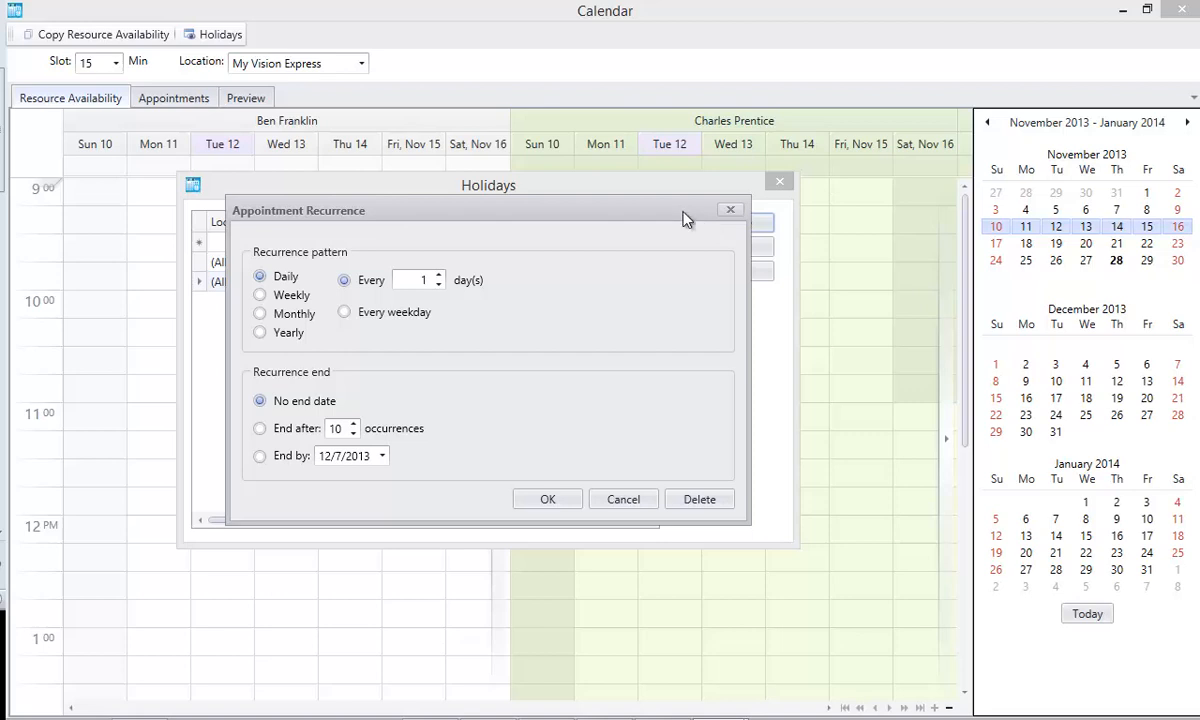
left_click(260, 333)
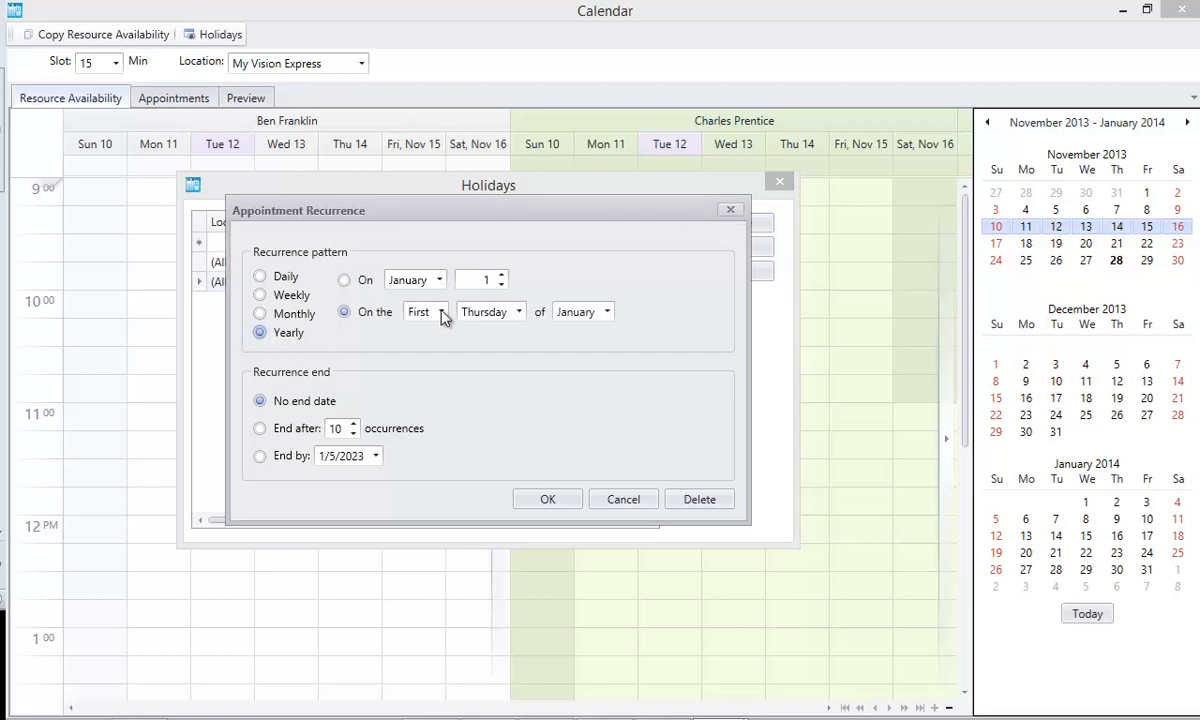
left_click(430, 312)
left_click(410, 391)
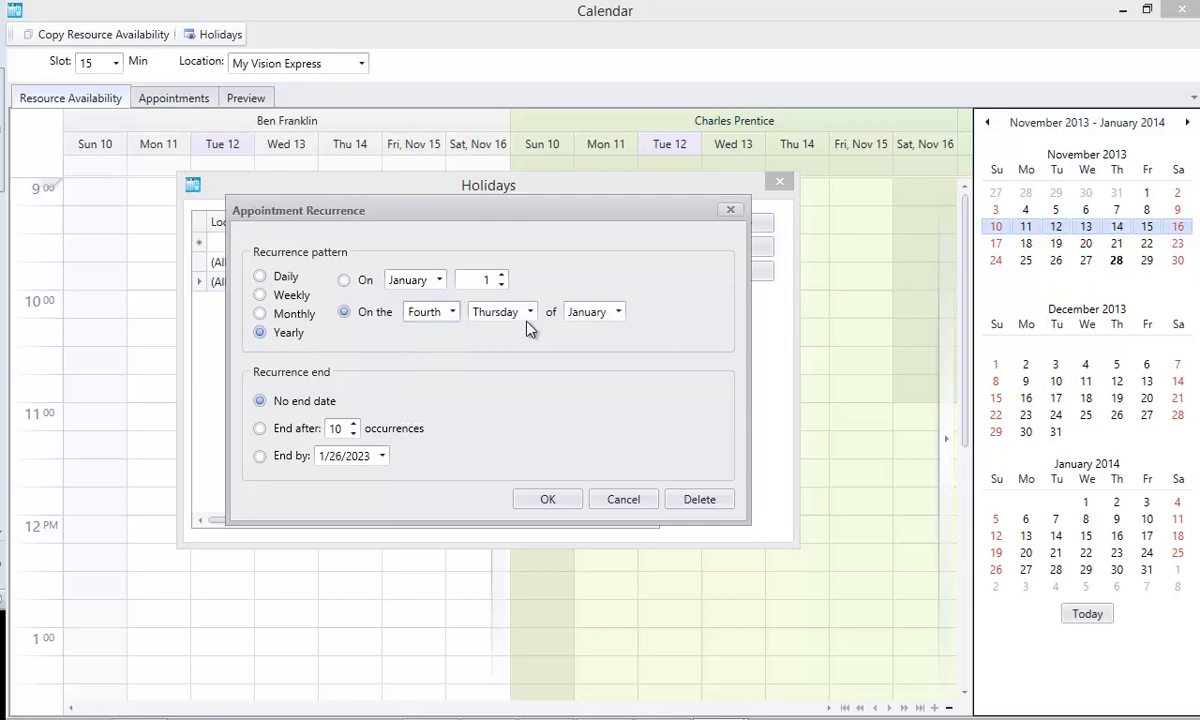
left_click(619, 313)
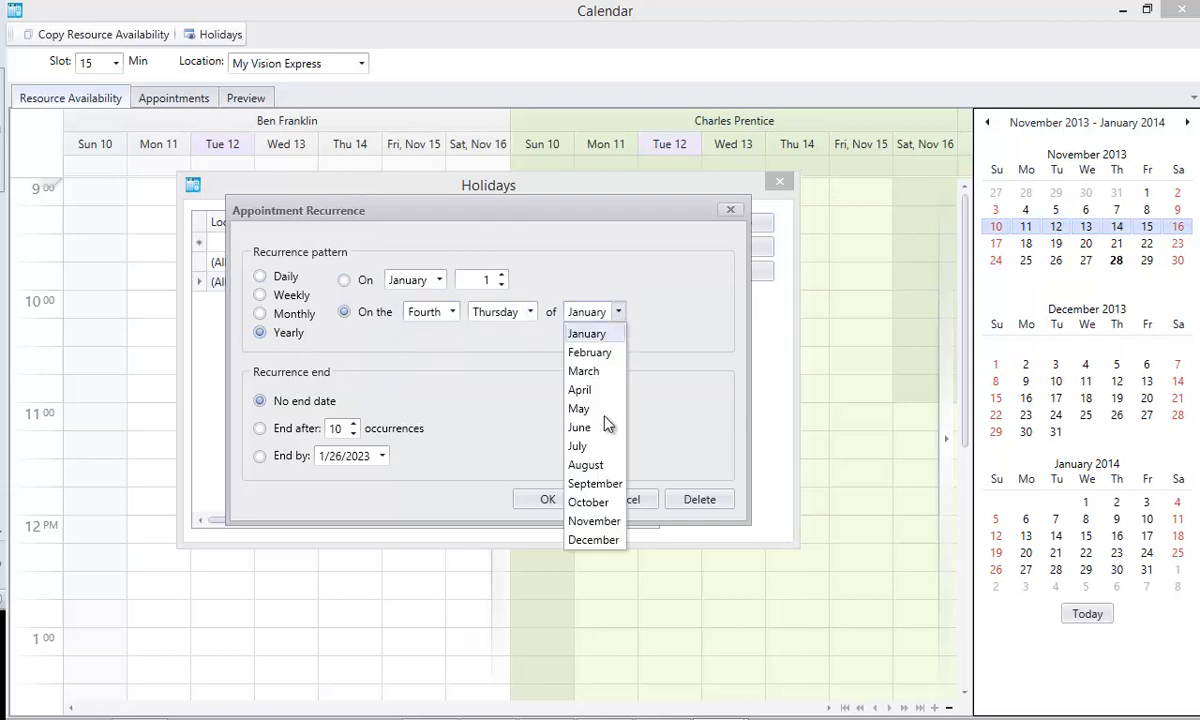
left_click(595, 524)
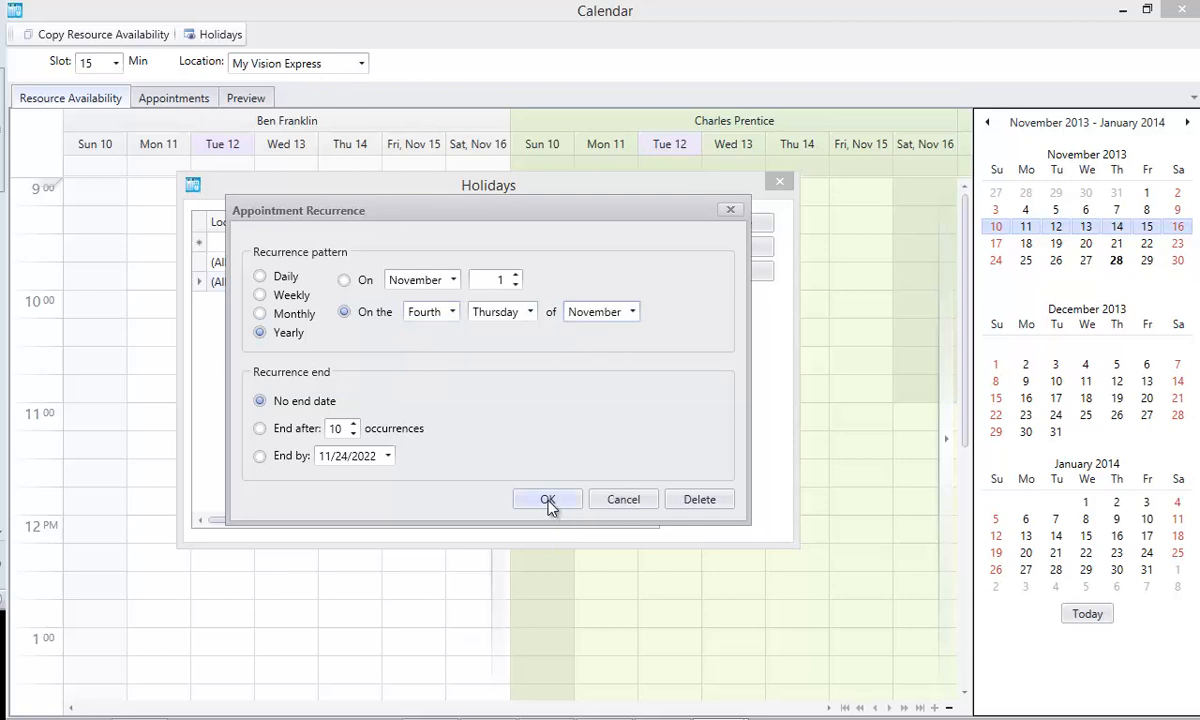
left_click(548, 505)
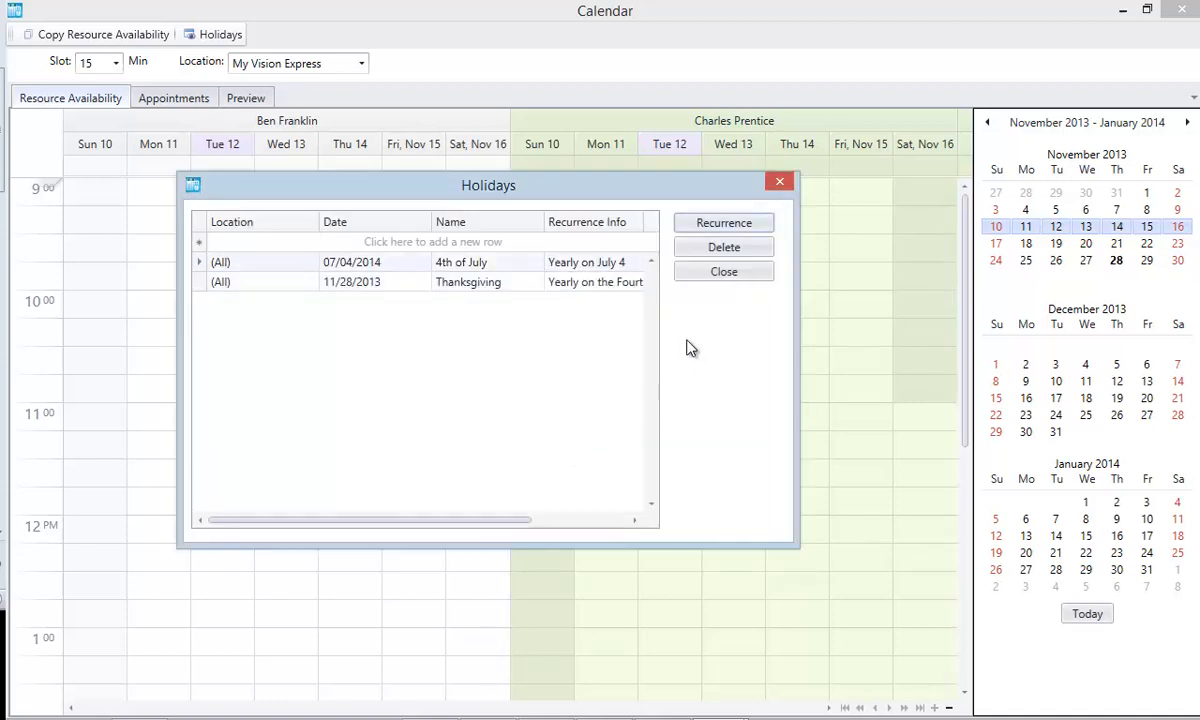
left_click(725, 275)
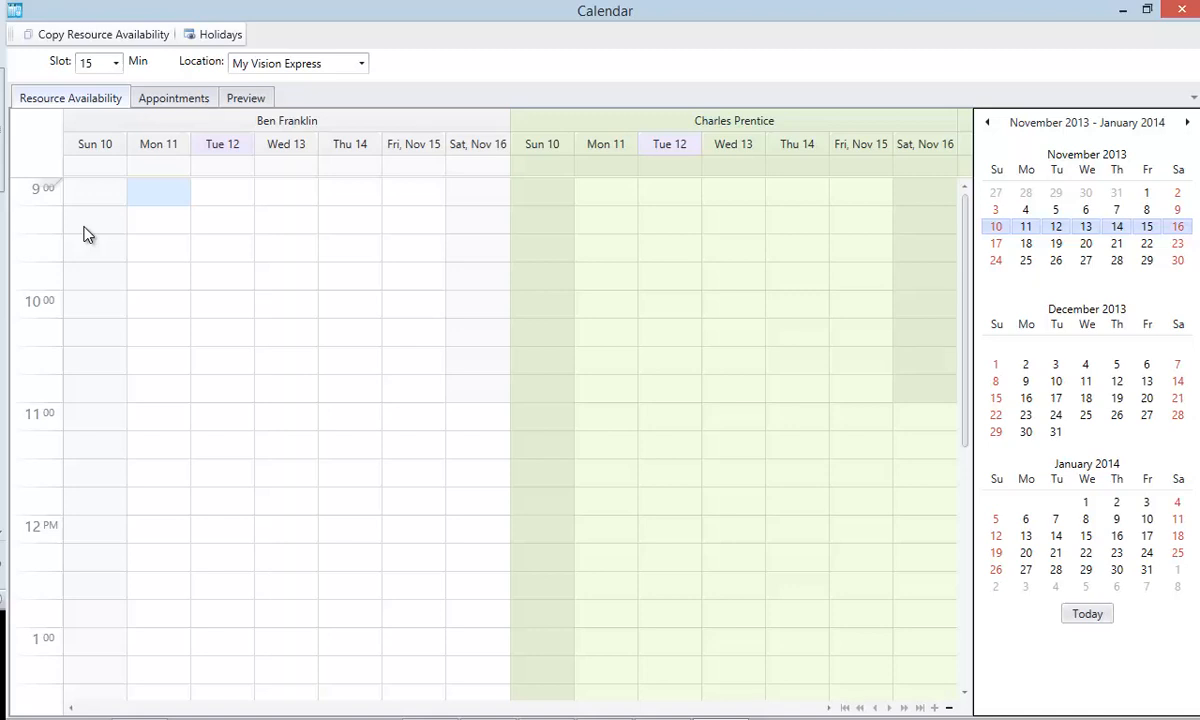
Mark the first physician unavailable all day on Wednesday, November 13, 2013, recurring weekly every Wednesday.
double_click(286, 172)
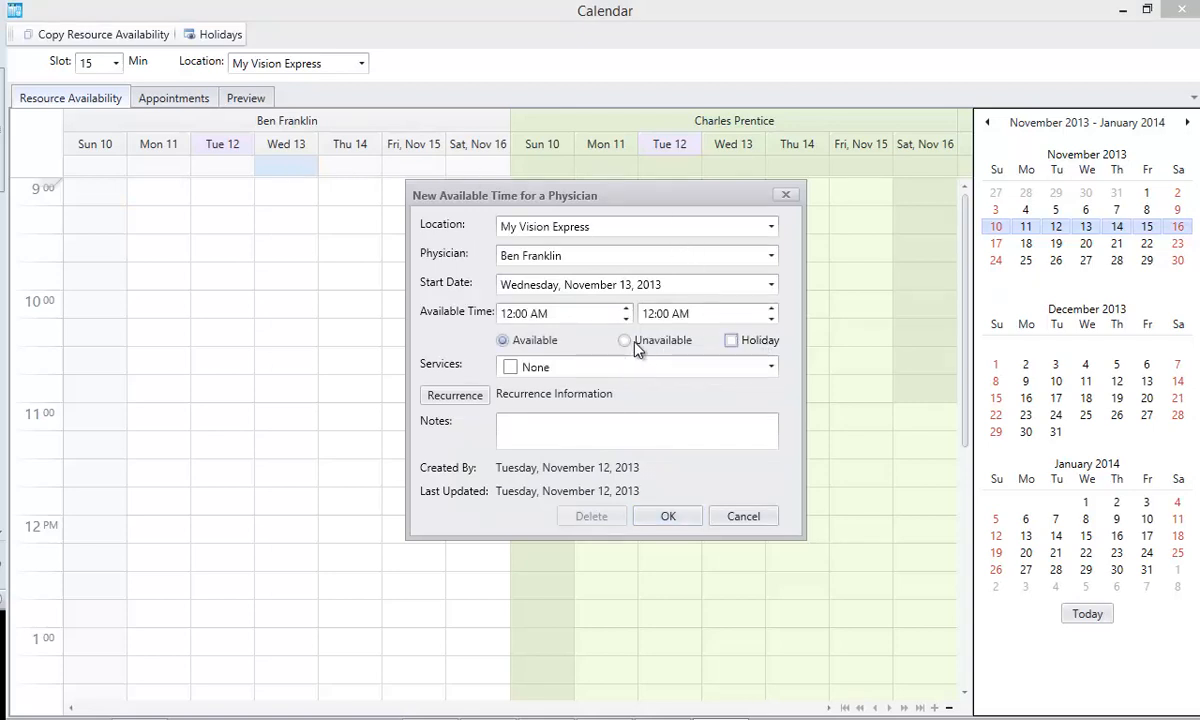
left_click(627, 341)
left_click(455, 396)
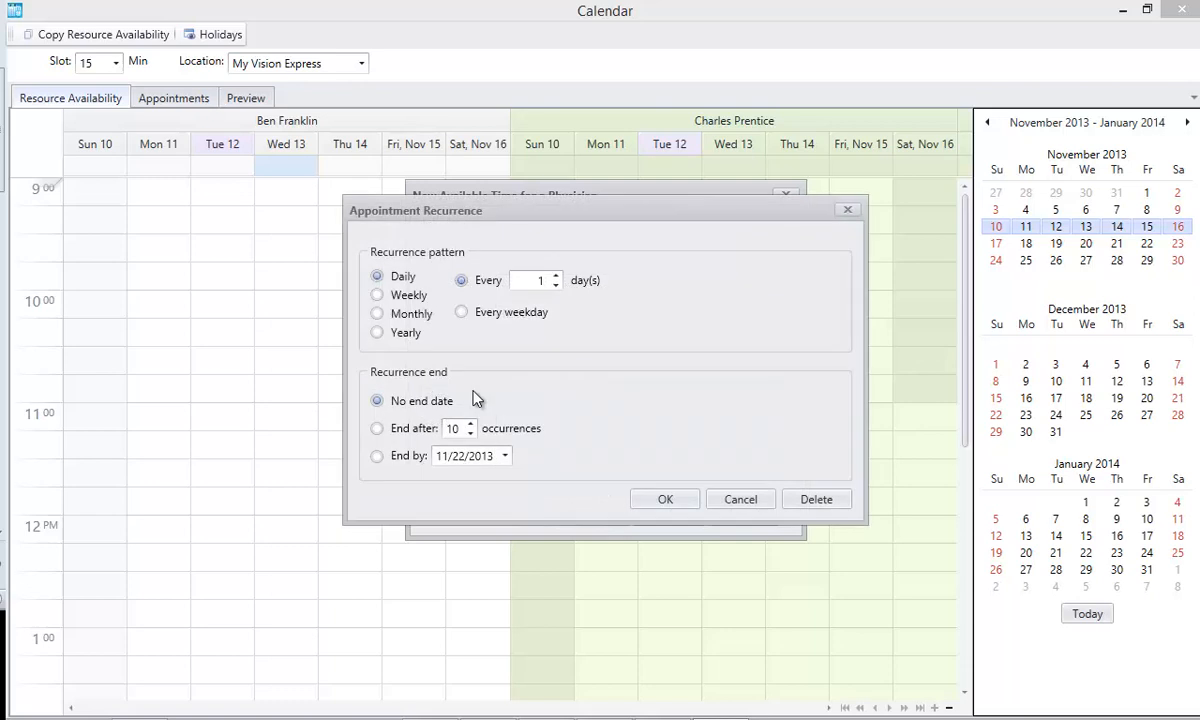
left_click(377, 296)
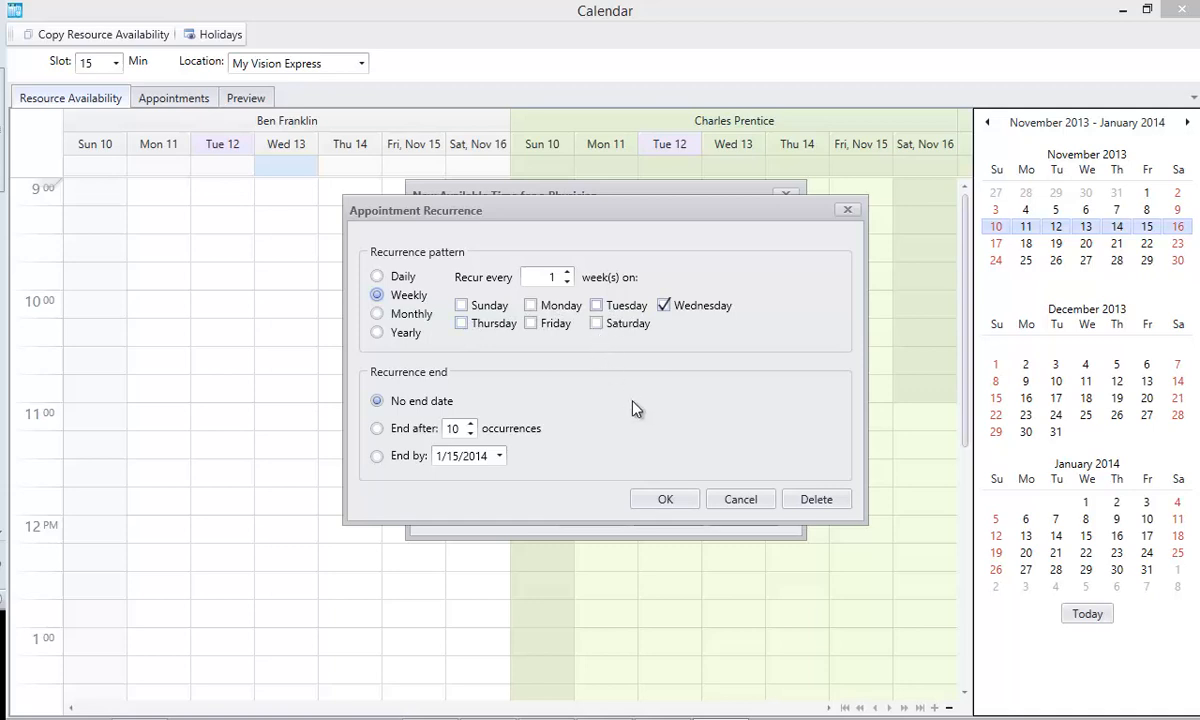
left_click(665, 500)
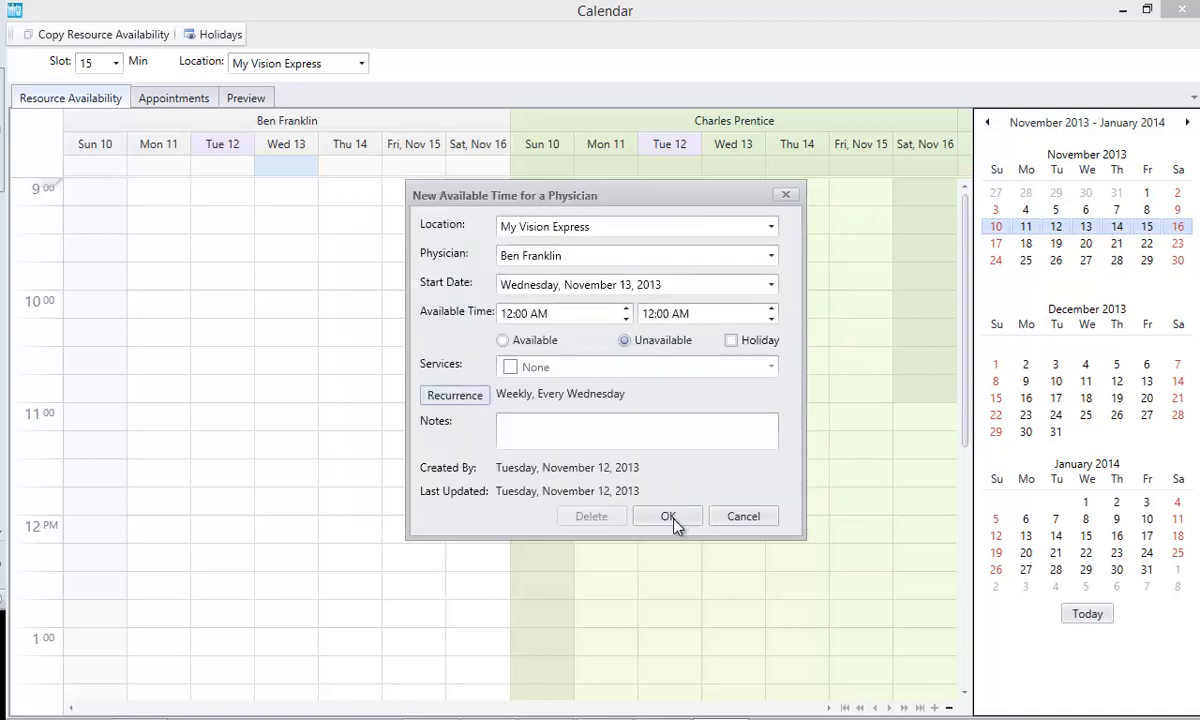
left_click(673, 524)
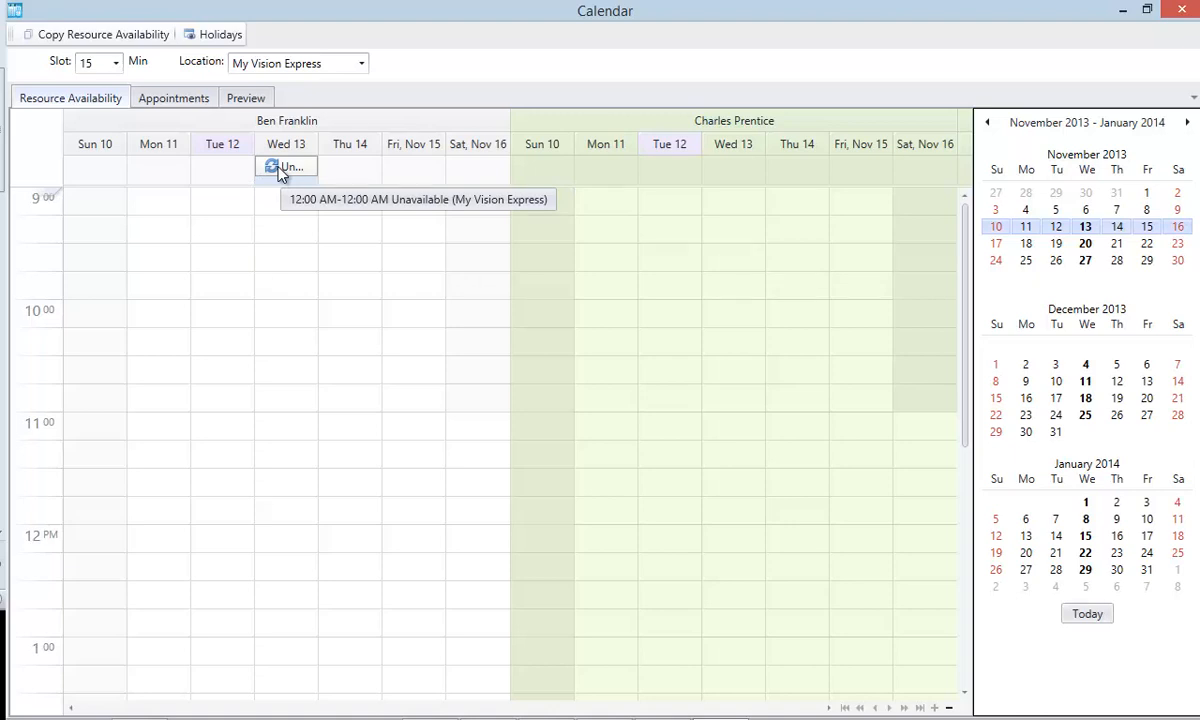
Delete only the Wednesday, November 20 occurrence of the first physician's recurring unavailable time.
left_click(1023, 242)
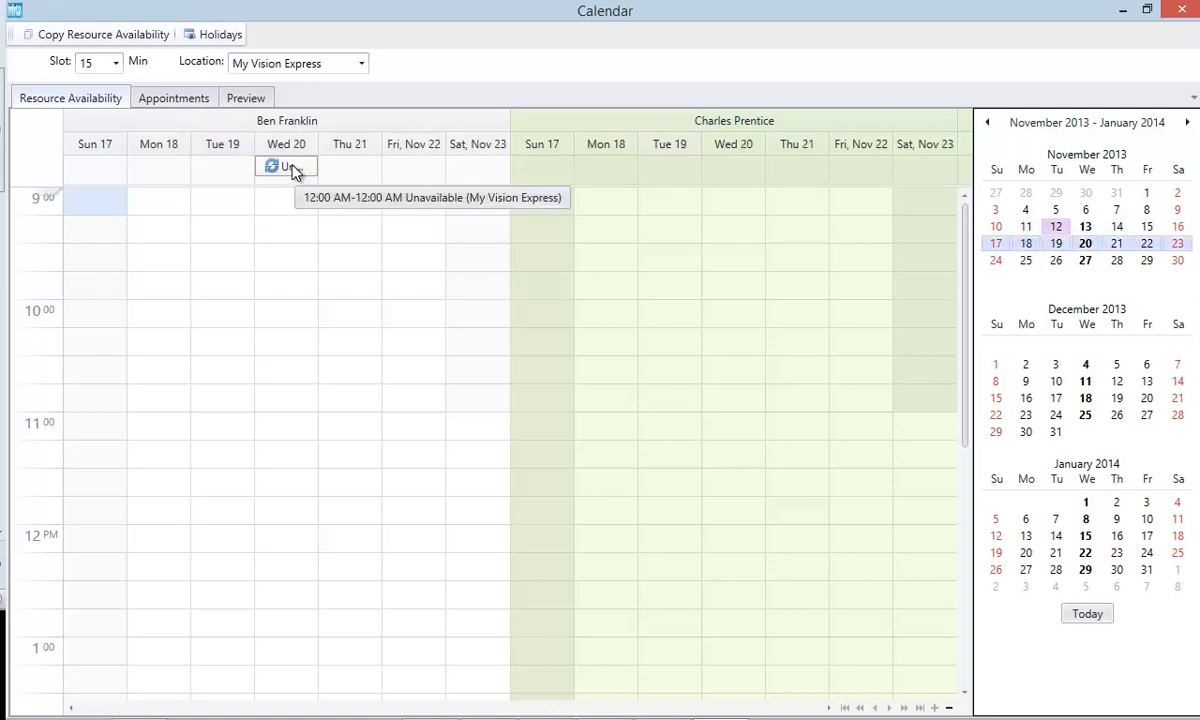
right_click(292, 170)
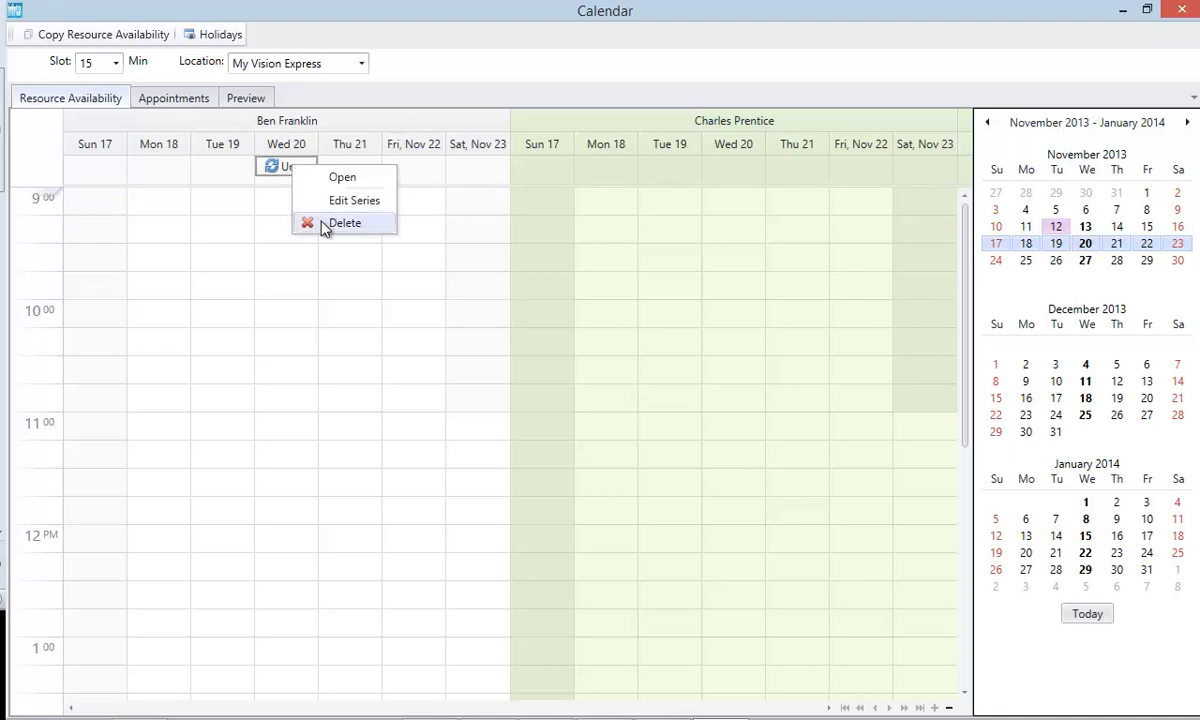
left_click(324, 226)
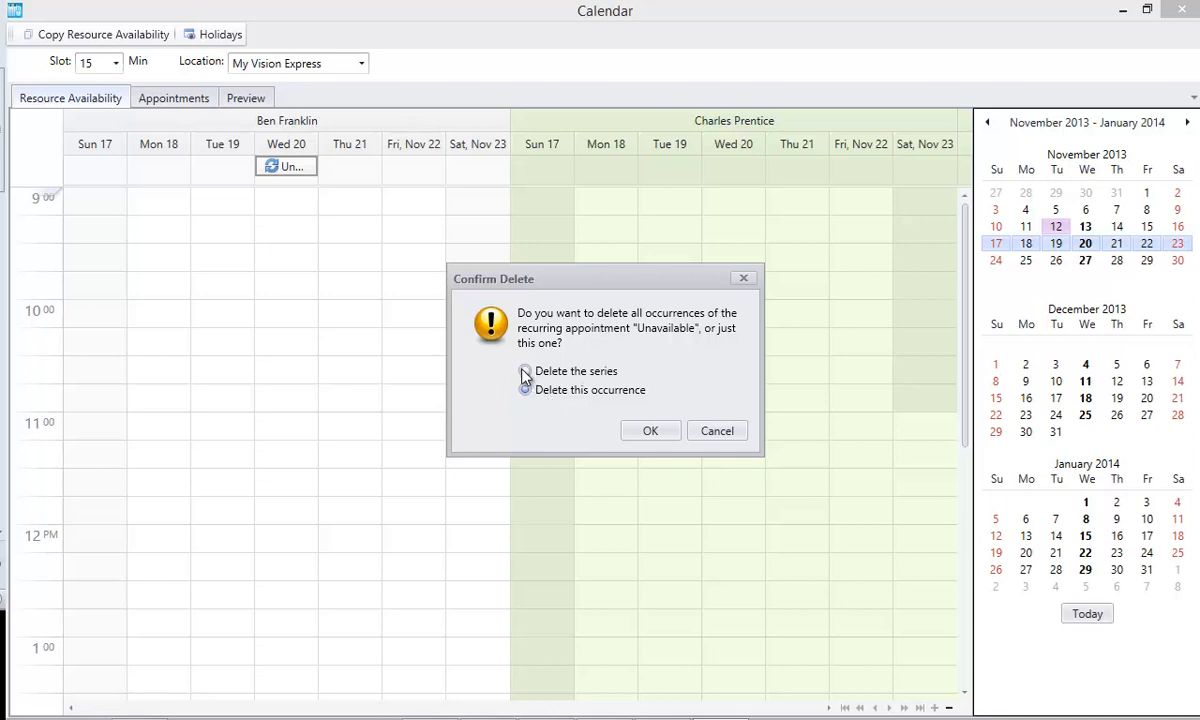
left_click(646, 433)
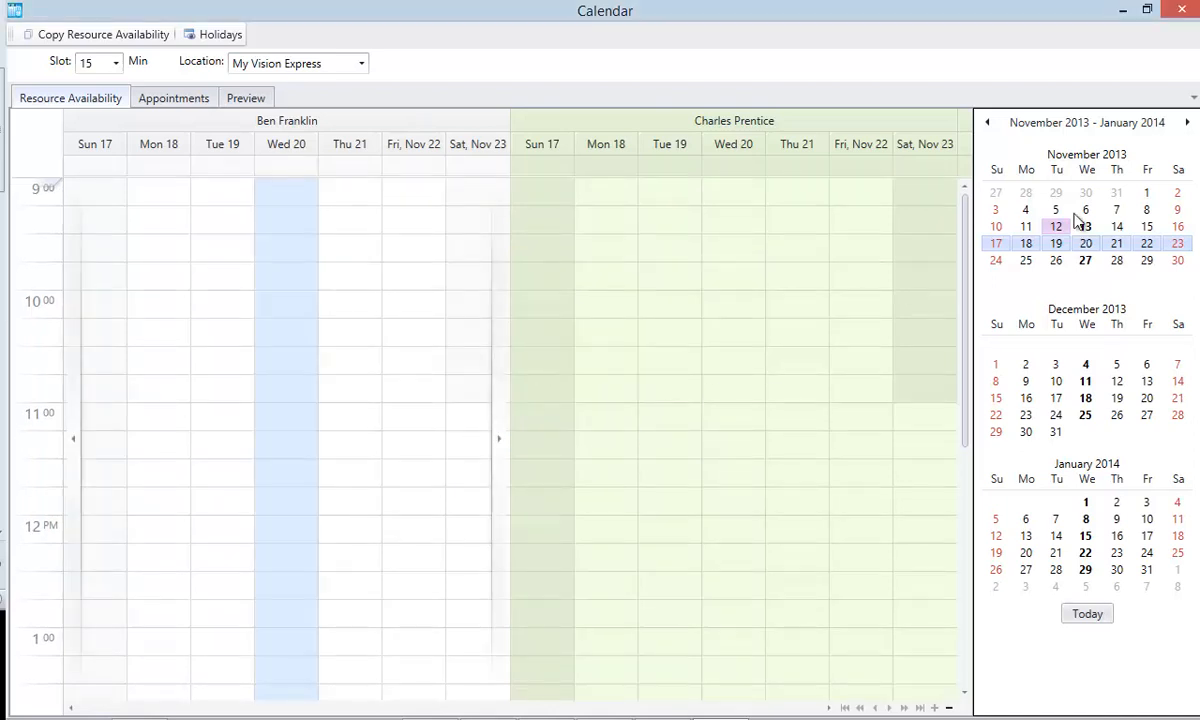
Mark the first physician available Monday, November 11, 2013, from 9:00 to 9:30 AM for 92014 - Existing Patient - Comprehensive Exam.
left_click(996, 227)
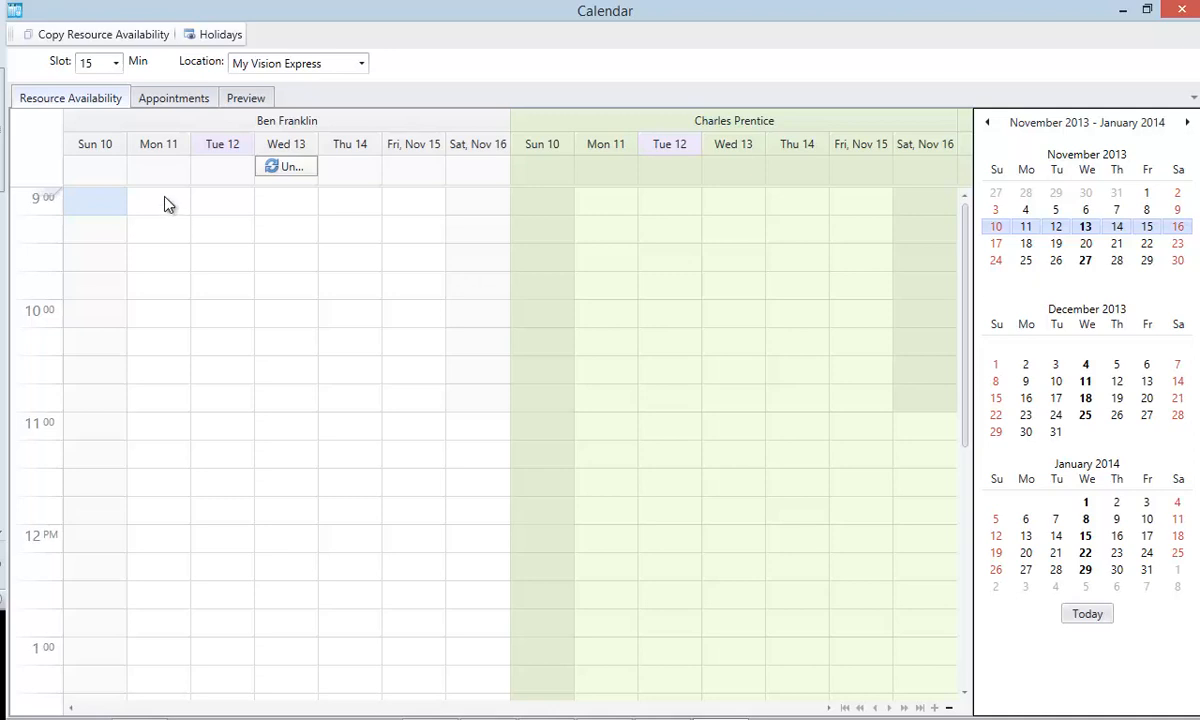
left_click(165, 205)
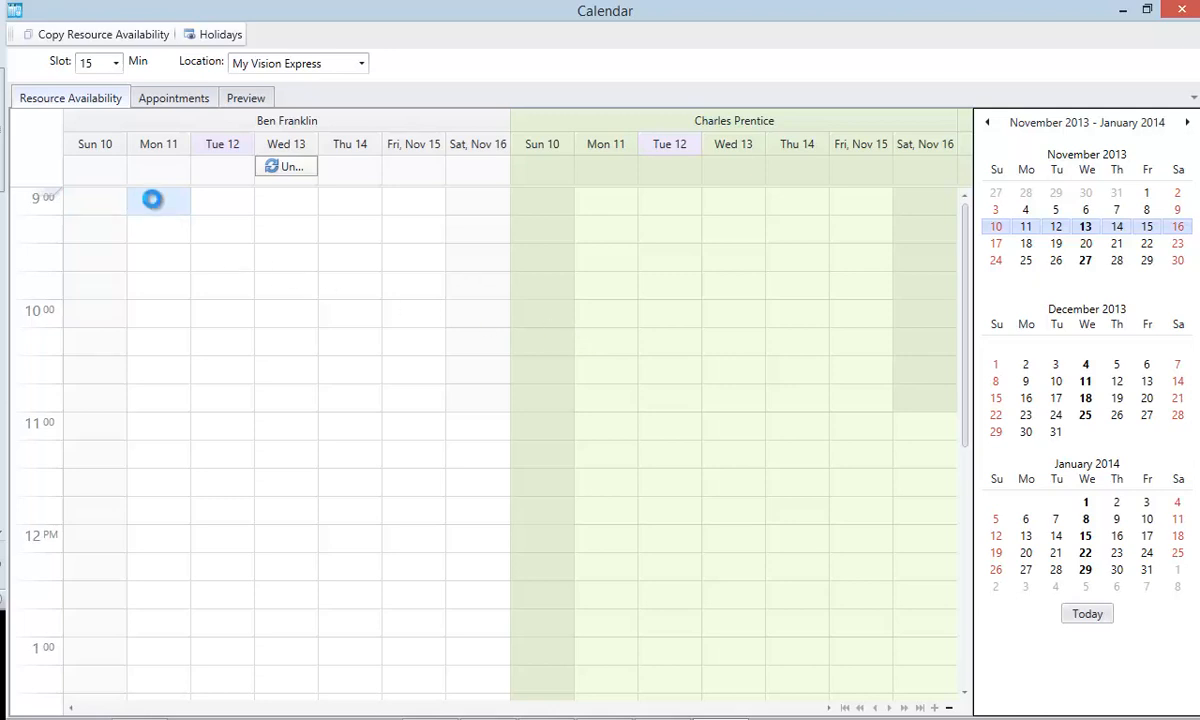
double_click(152, 205)
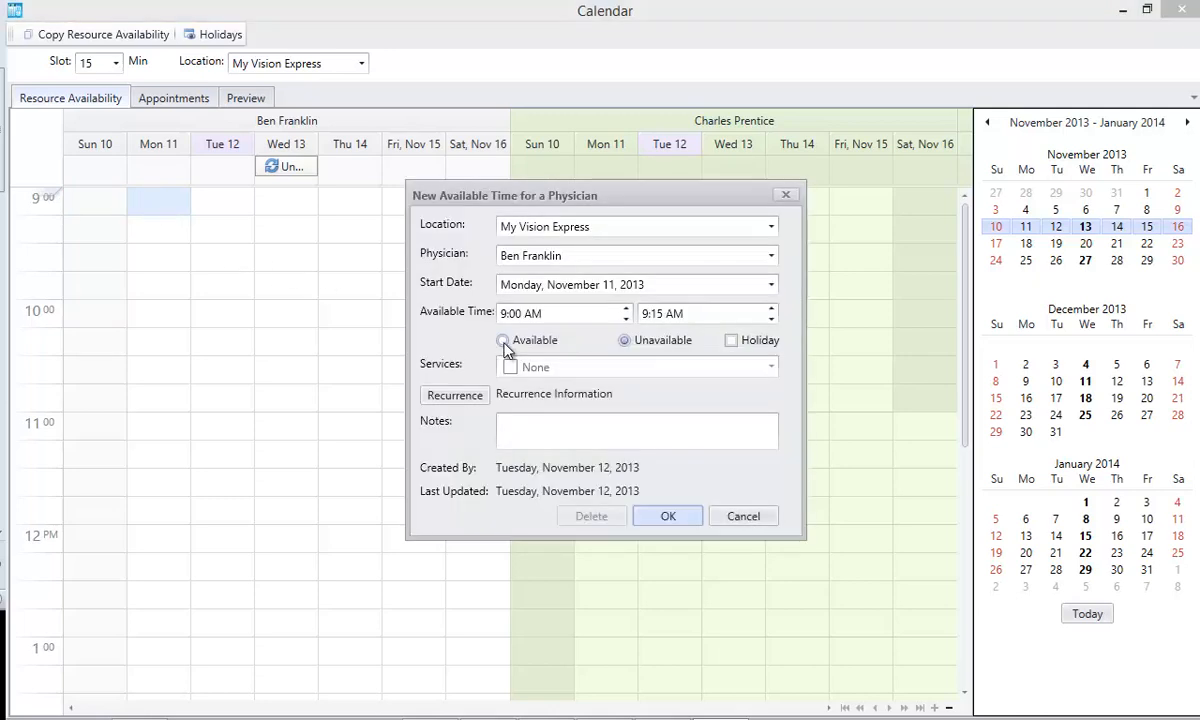
left_click(504, 341)
left_click(772, 367)
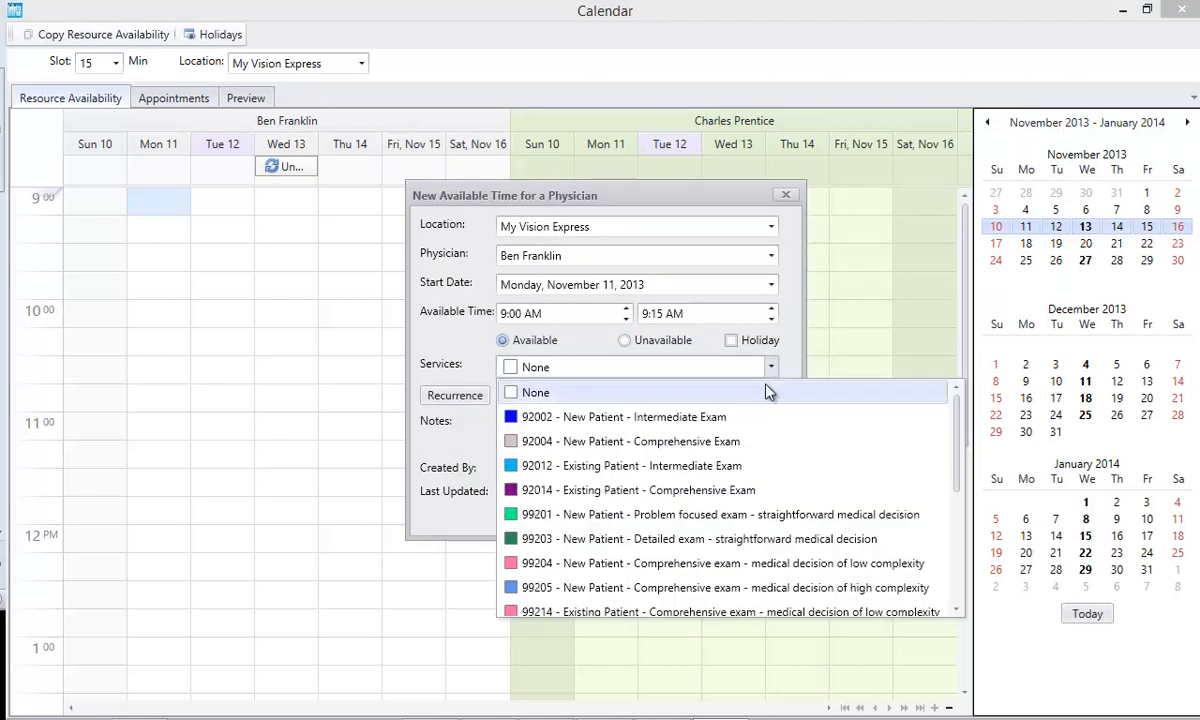
left_click(714, 492)
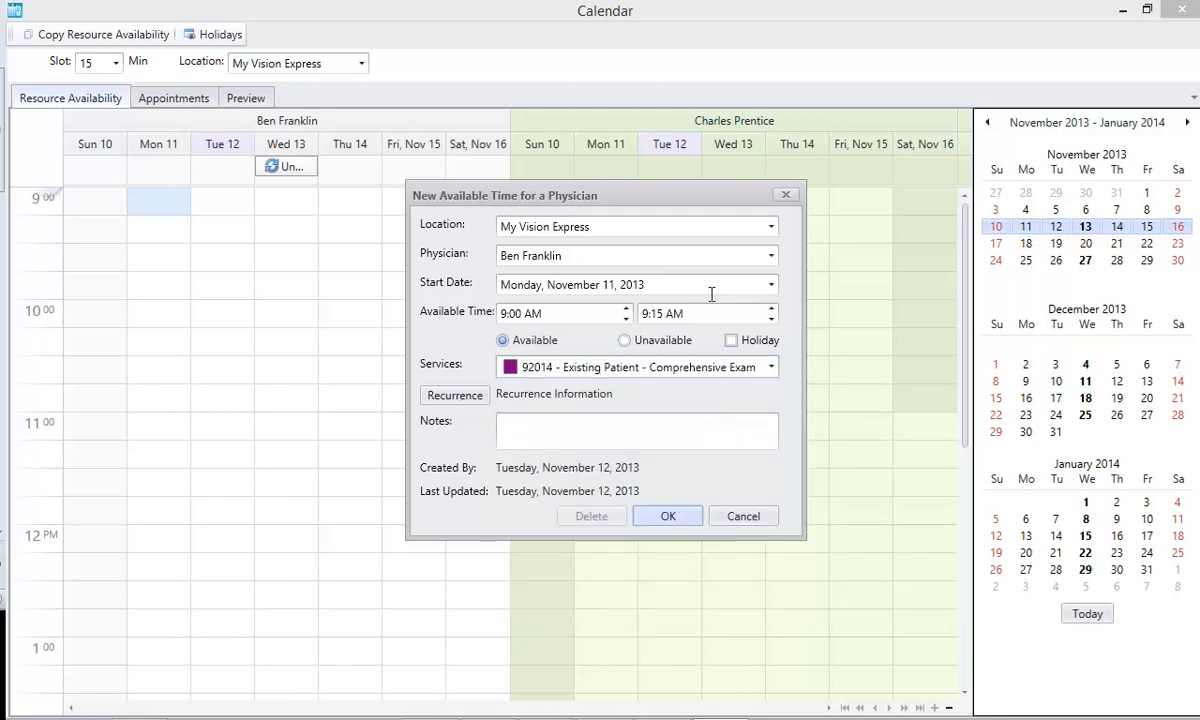
left_click(670, 518)
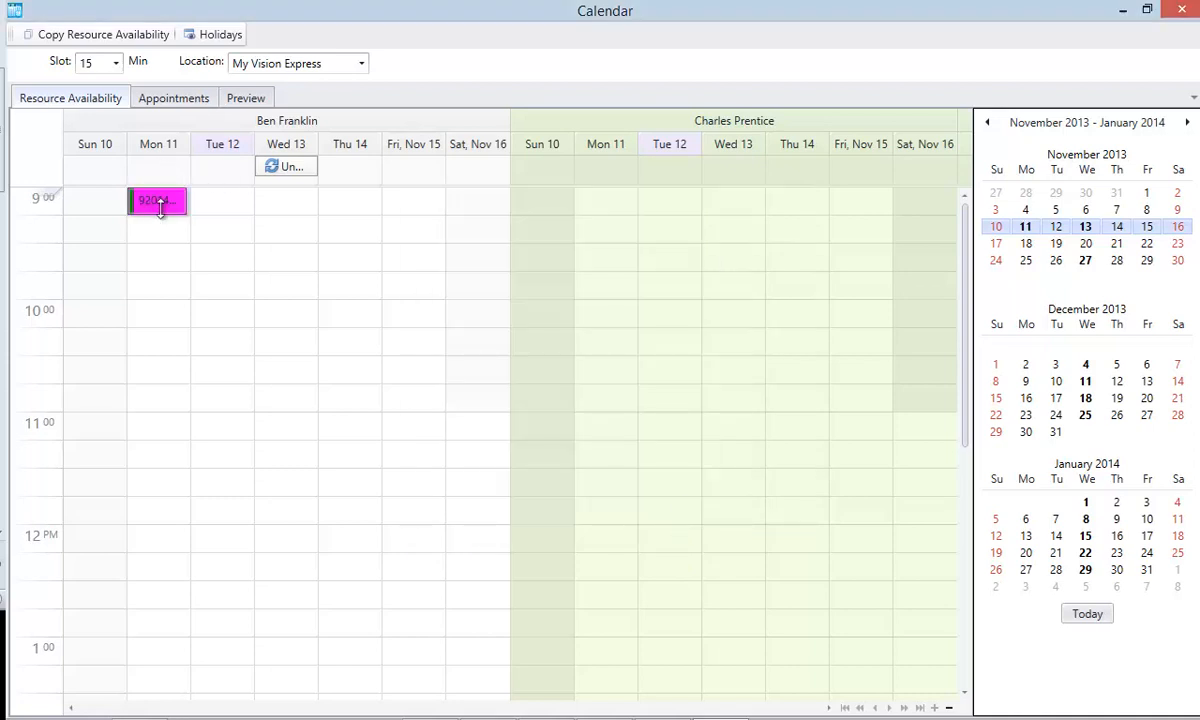
left_click_drag(163, 212, 163, 236)
Add an available time for the first physician on Monday, November 11, from 9:30 to 9:45 AM for CL Follow-up.
double_click(153, 259)
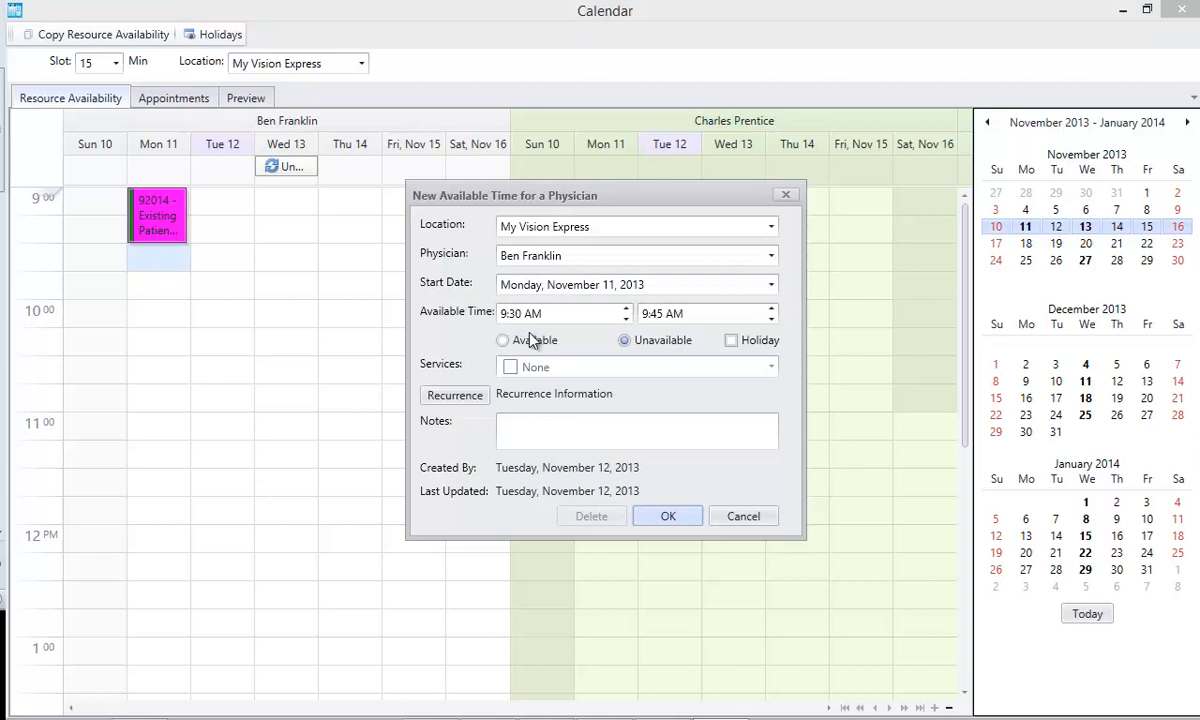
left_click(506, 340)
left_click(752, 372)
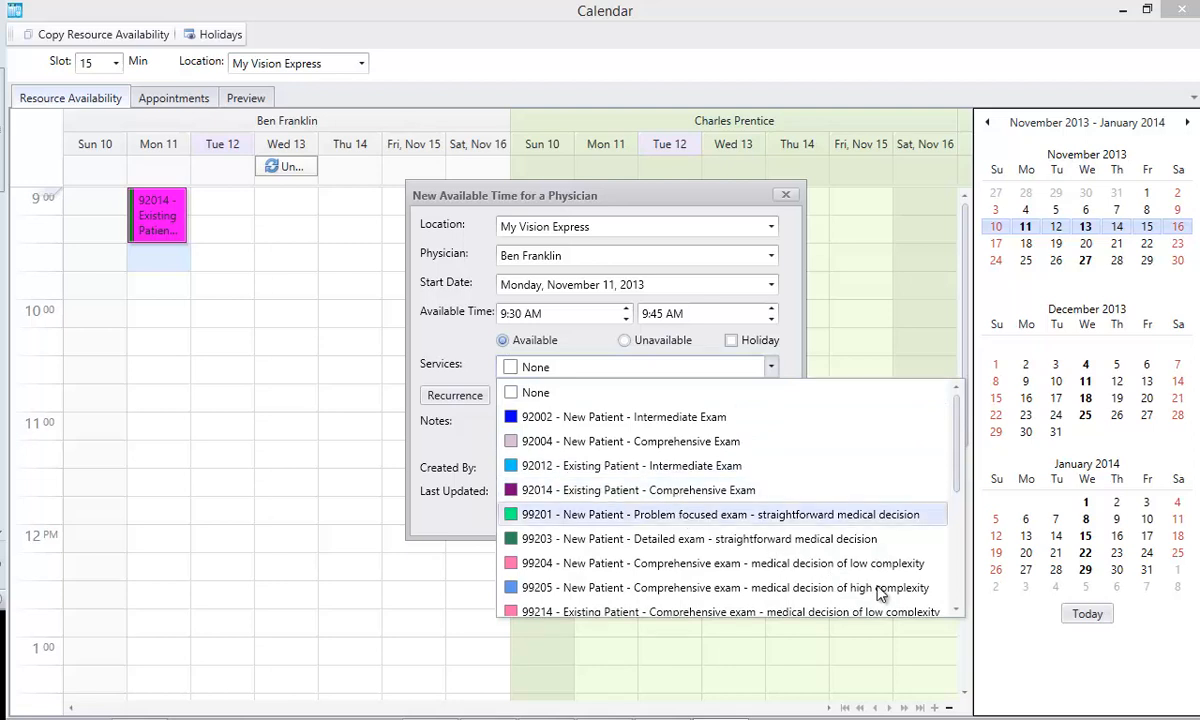
scroll(938, 612, "down", 4)
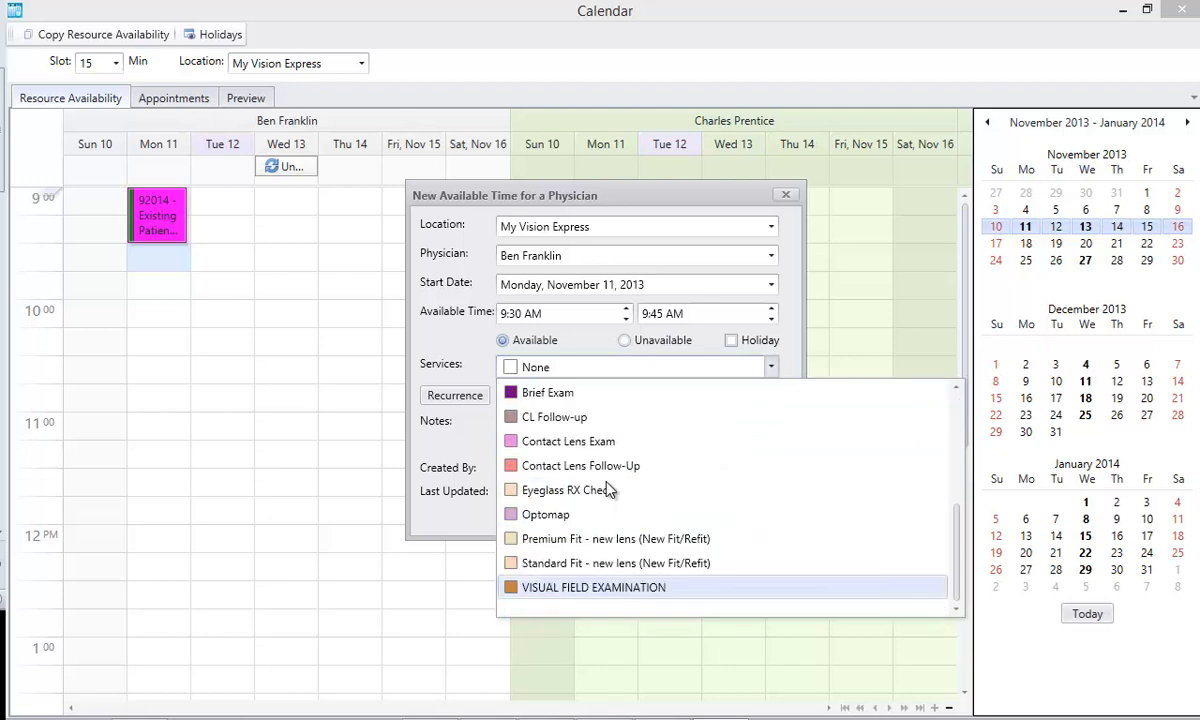
left_click(588, 422)
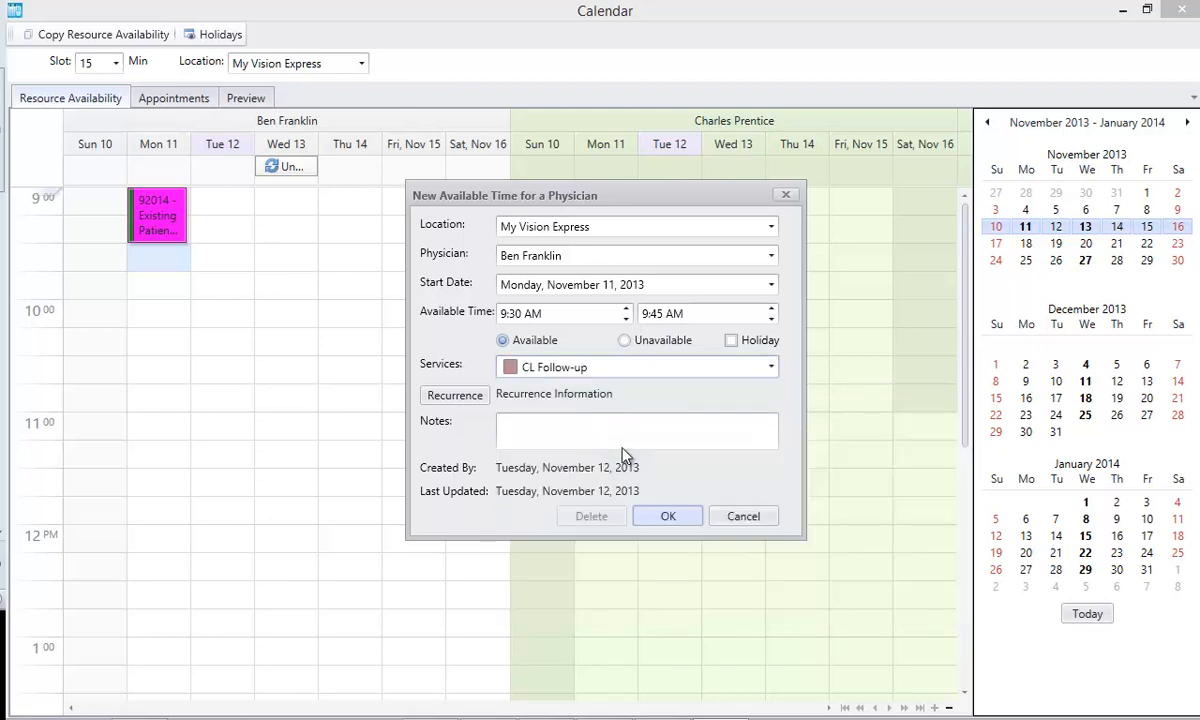
left_click(667, 516)
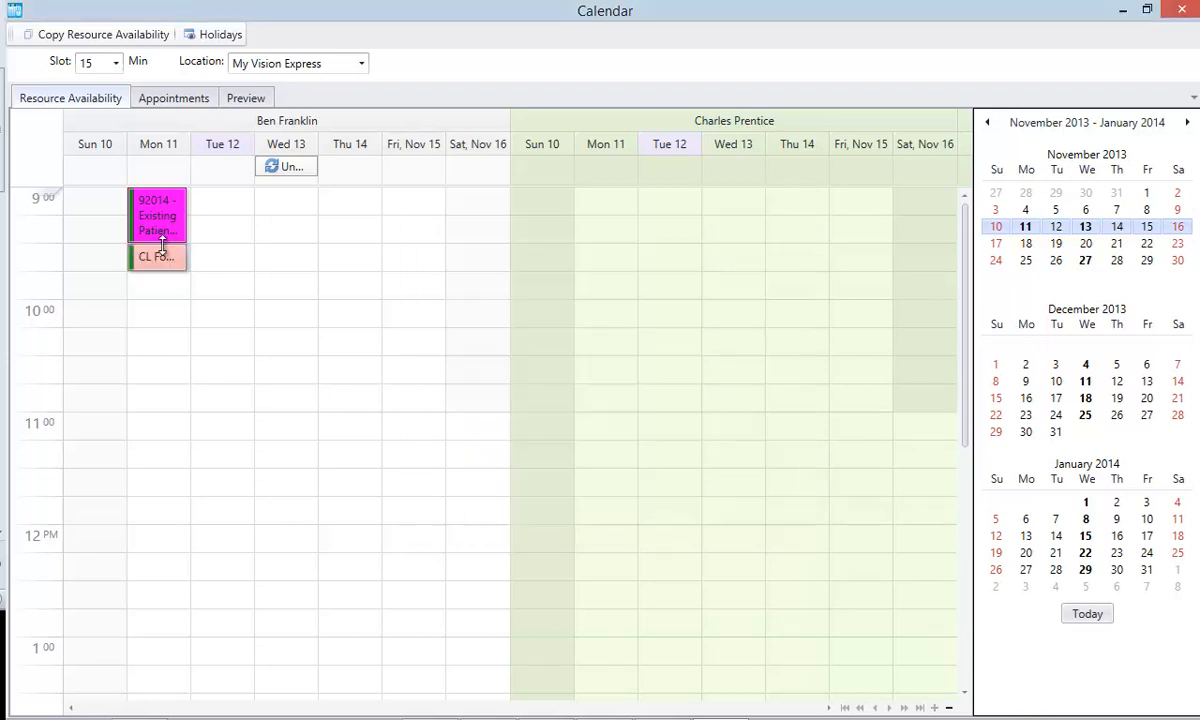
Add an available time for the first physician on Monday, November 11, from 9:45 to 10:00 AM for Brief Exam.
double_click(152, 292)
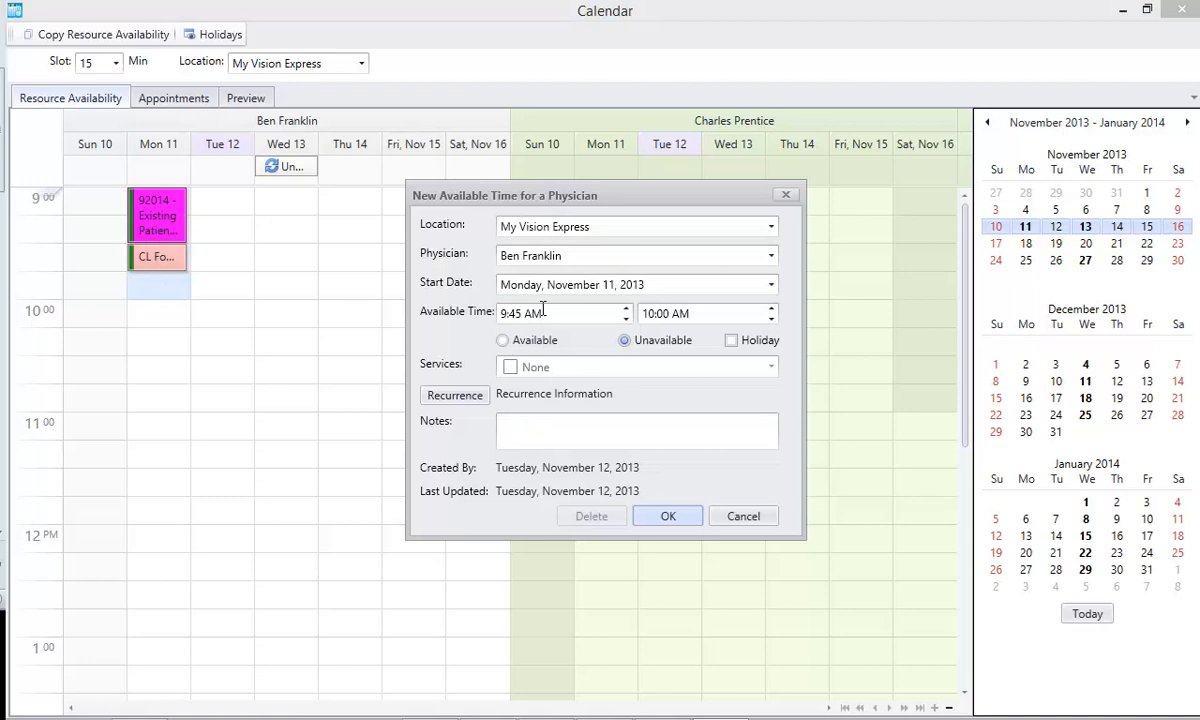
left_click(502, 340)
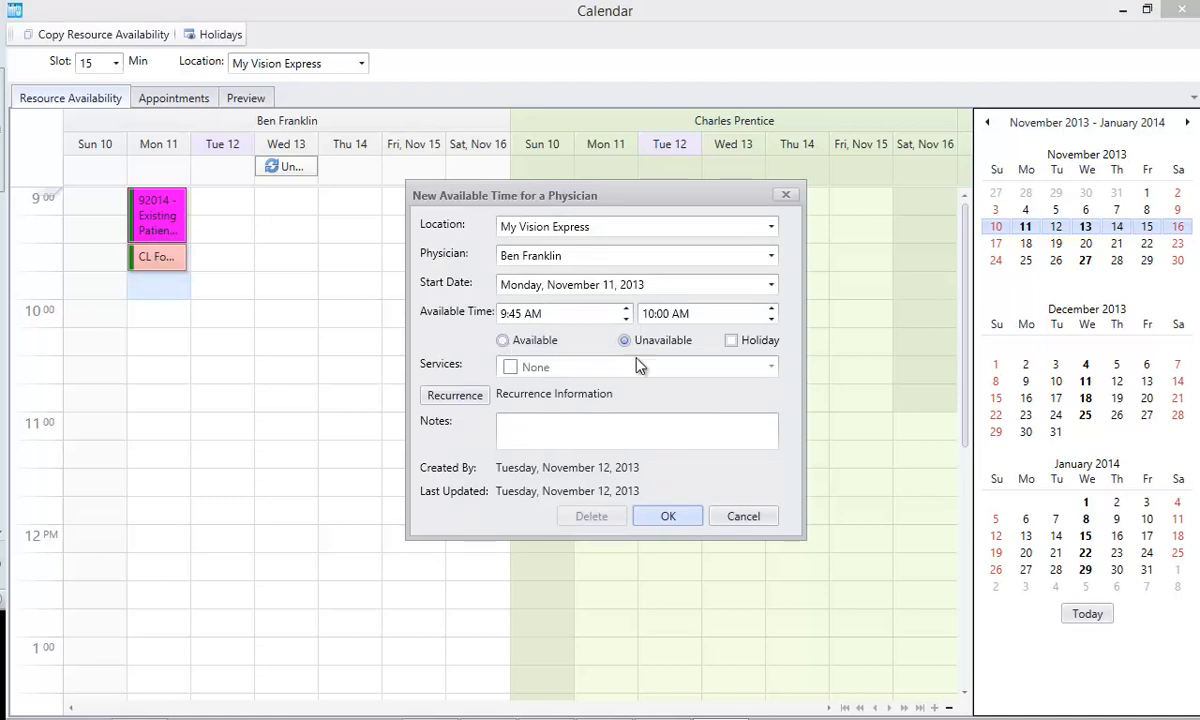
left_click(760, 369)
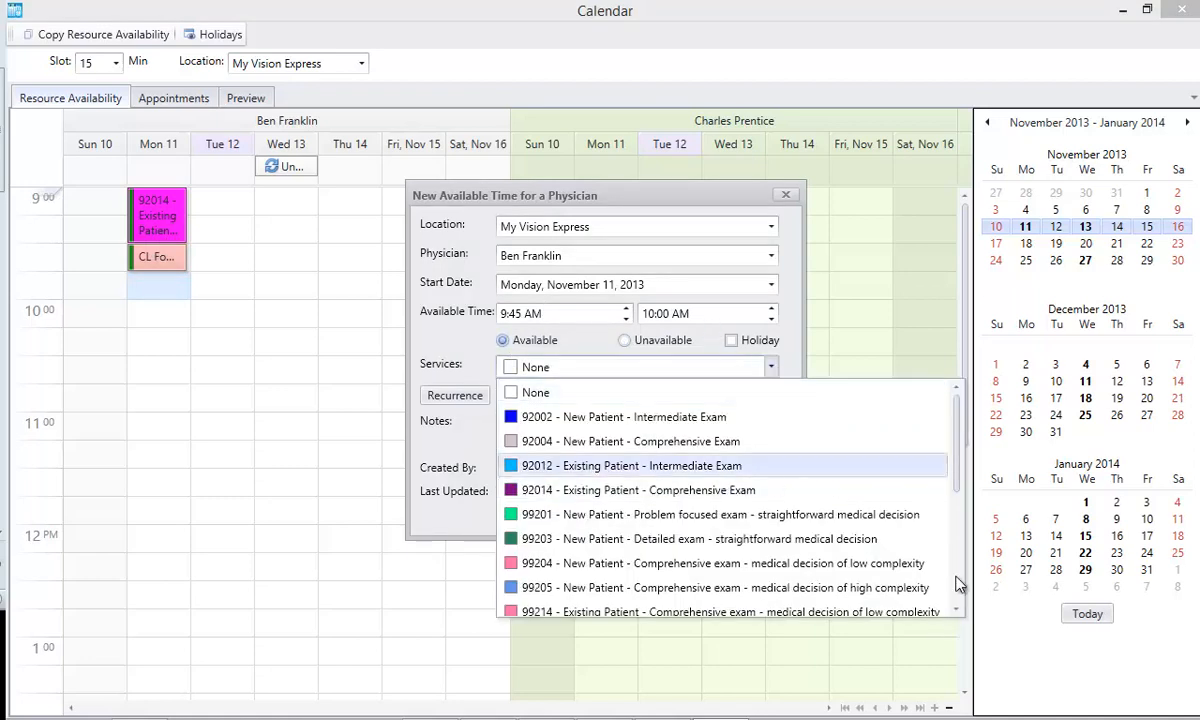
scroll(957, 583, "down", 1)
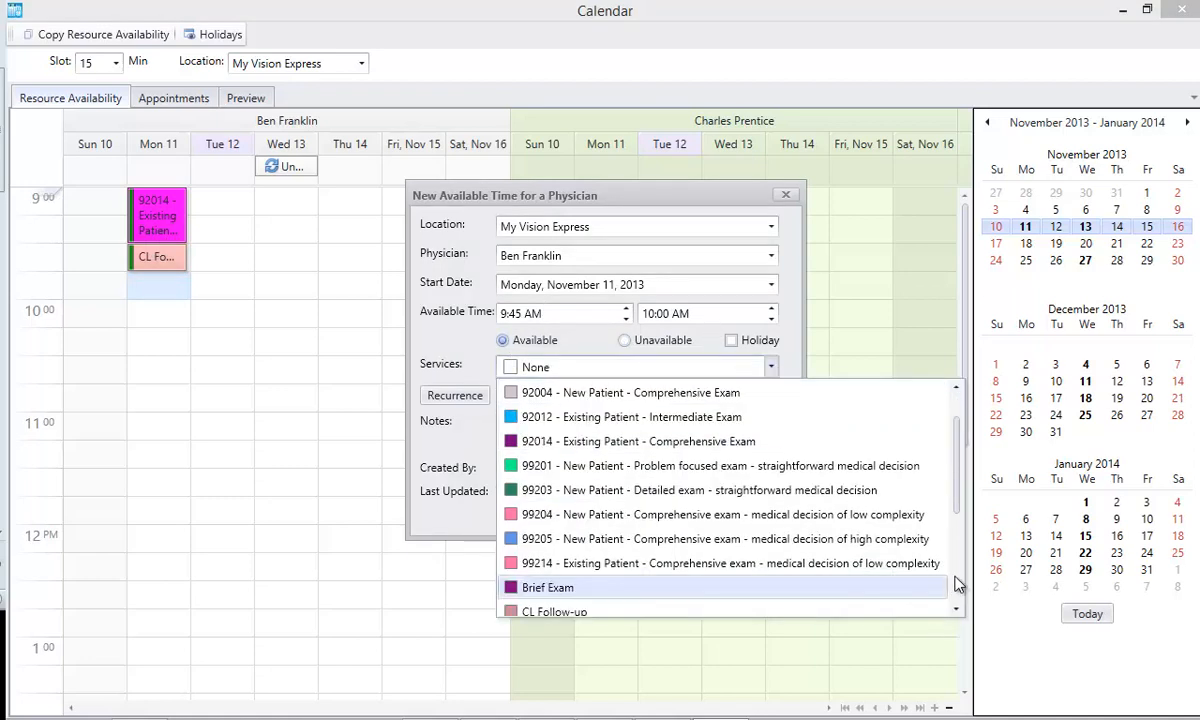
left_click(555, 590)
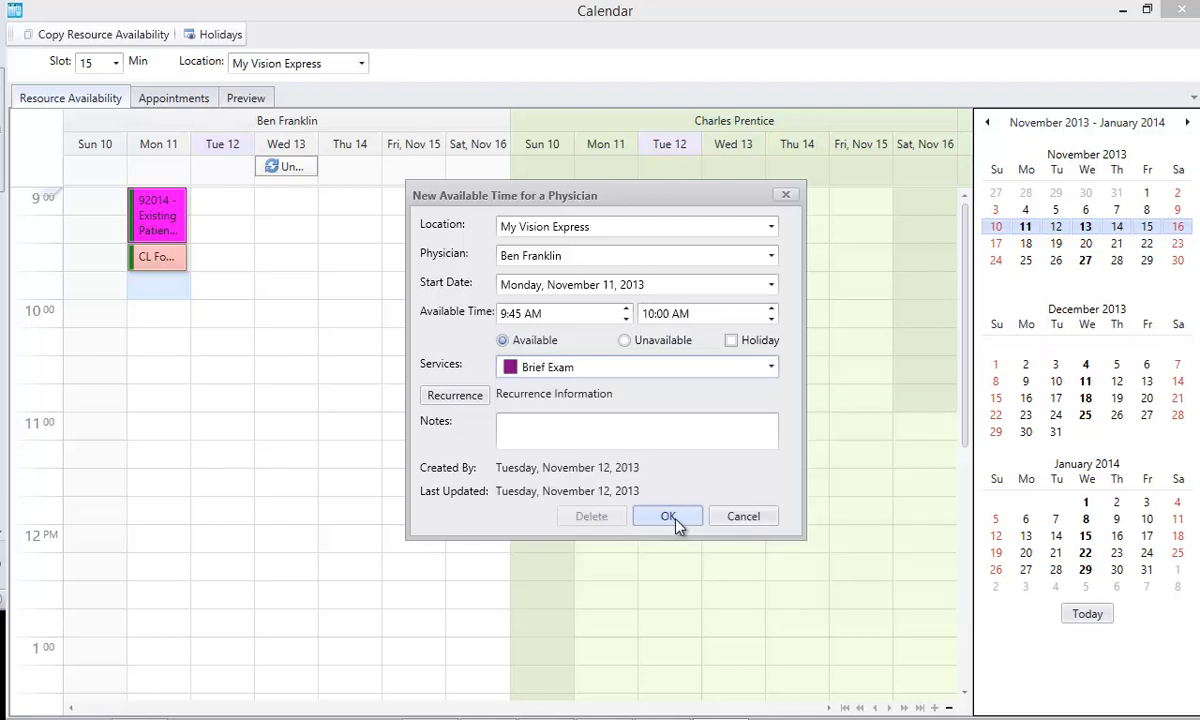
left_click(668, 518)
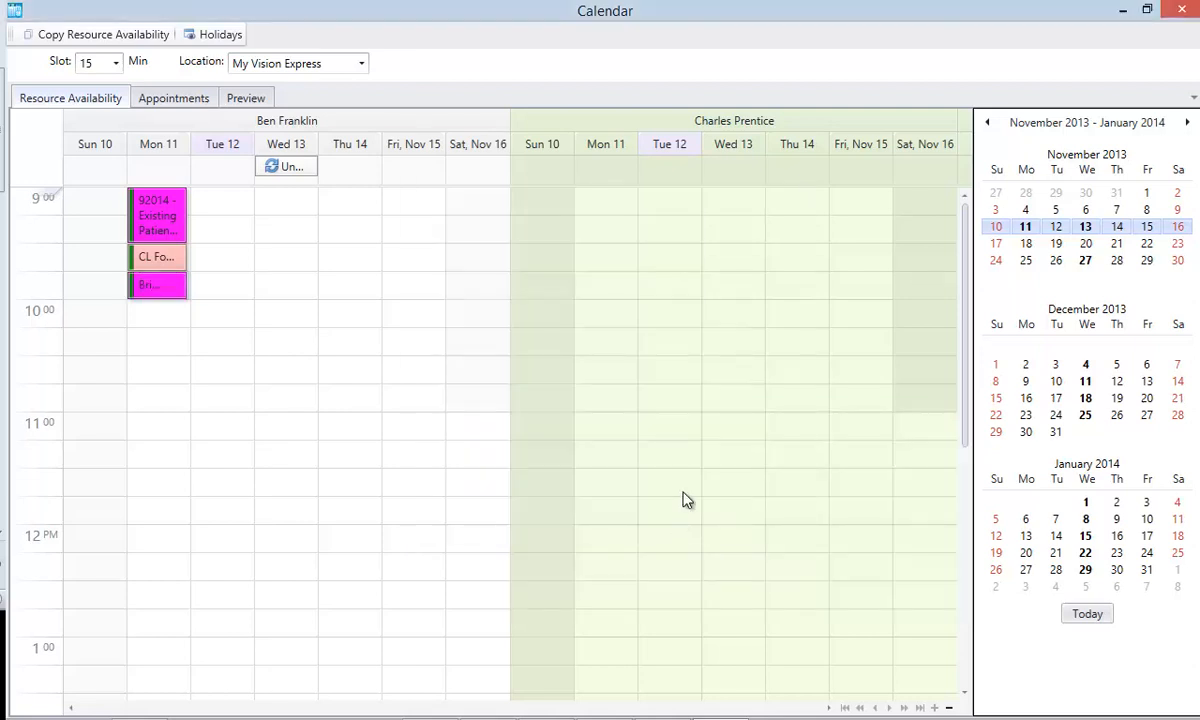
Make the first physician available Monday, November 11, from 10:00 to 10:30 AM for 92004 - New Patient - Comprehensive Exam.
double_click(150, 320)
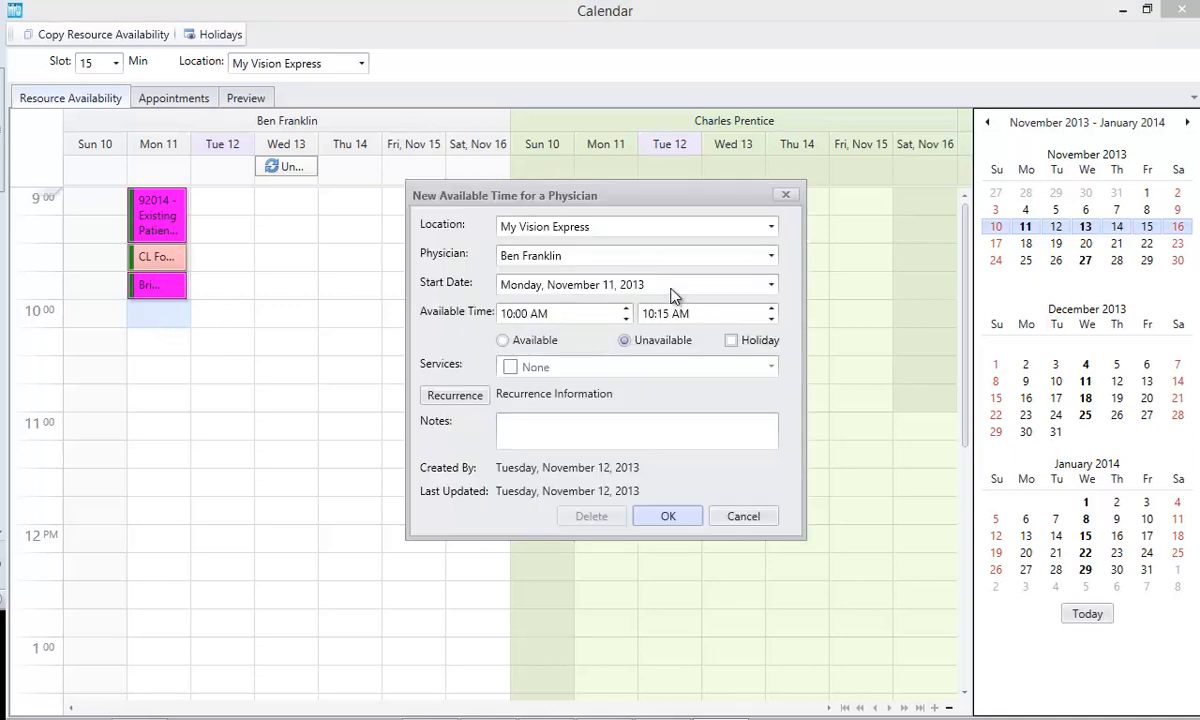
left_click(763, 369)
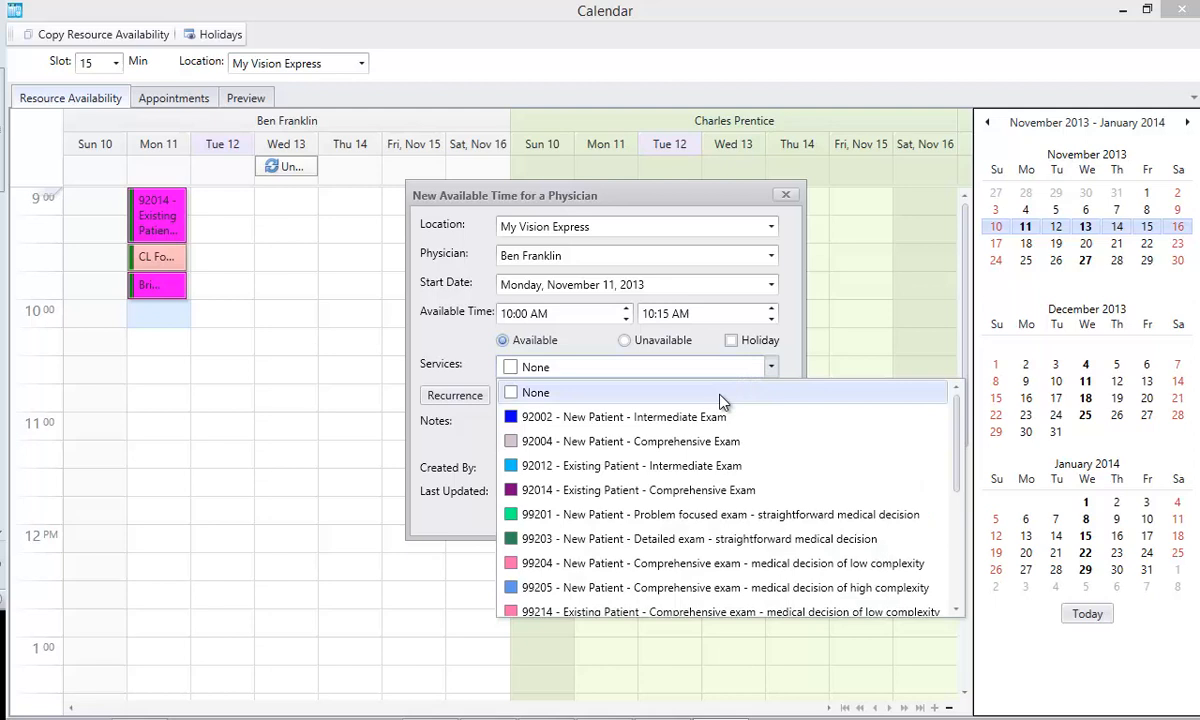
left_click(738, 443)
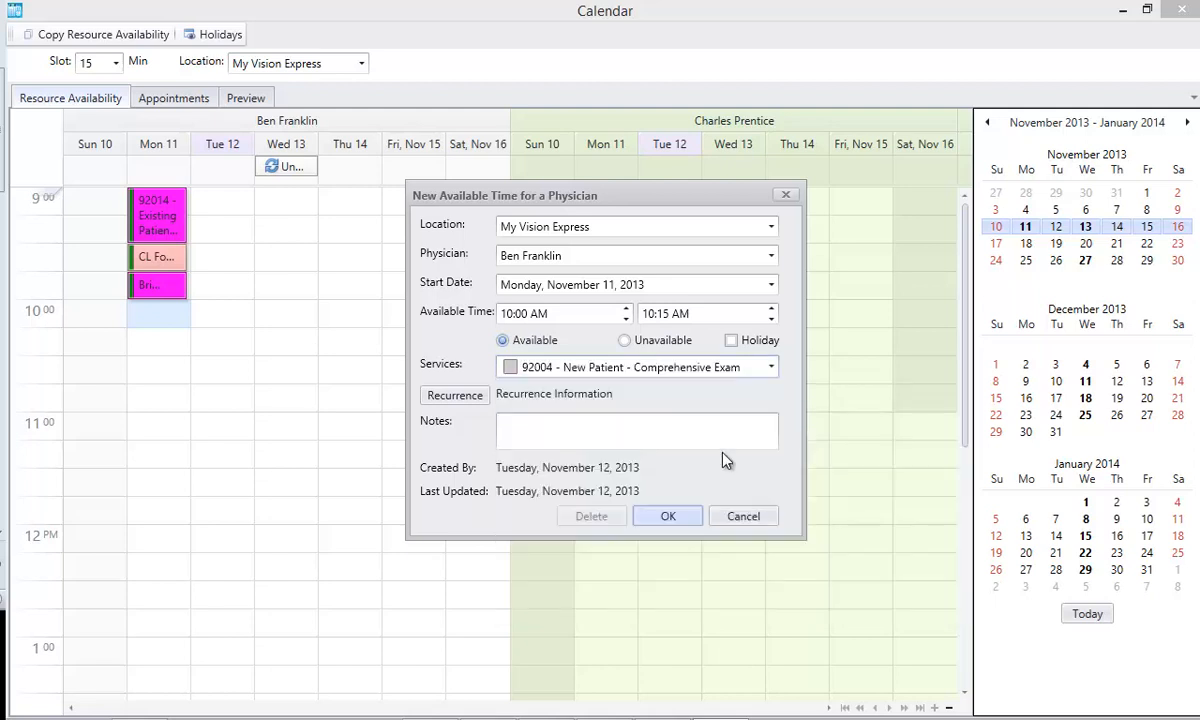
left_click(667, 518)
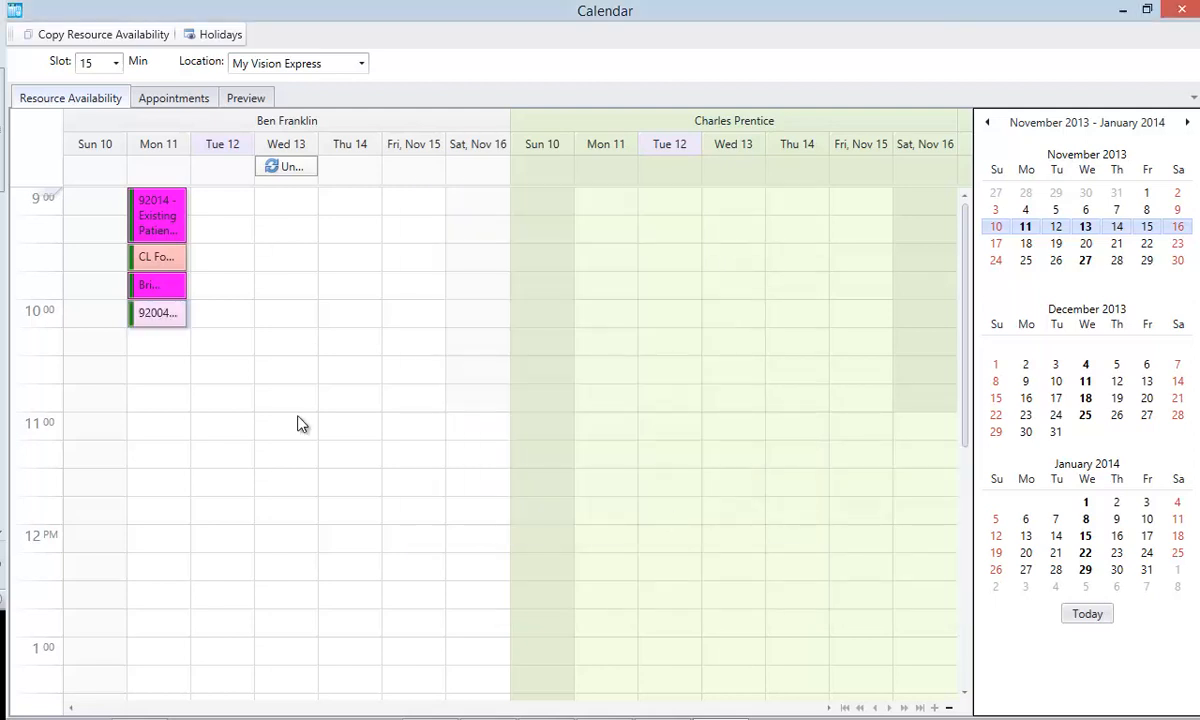
left_click_drag(164, 332, 164, 354)
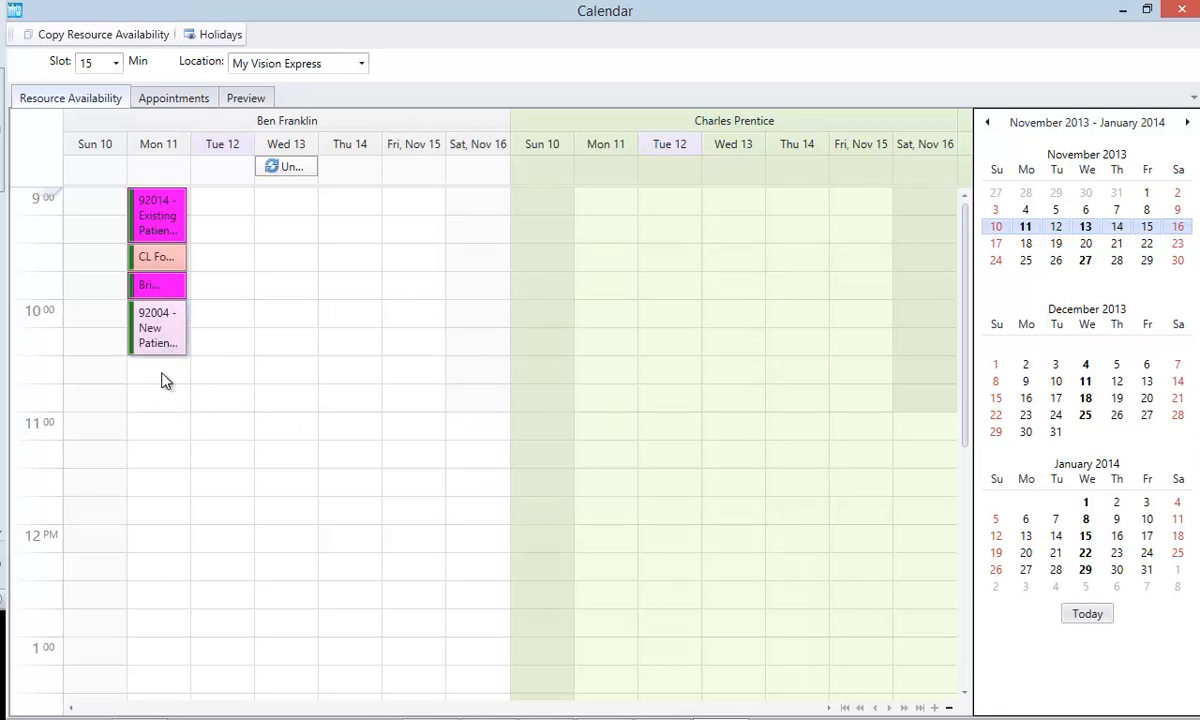
Make the first physician available Monday, November 11, from 10:30 to 11:00 AM for 92014 - Existing Patient - Comprehensive Exam.
double_click(163, 376)
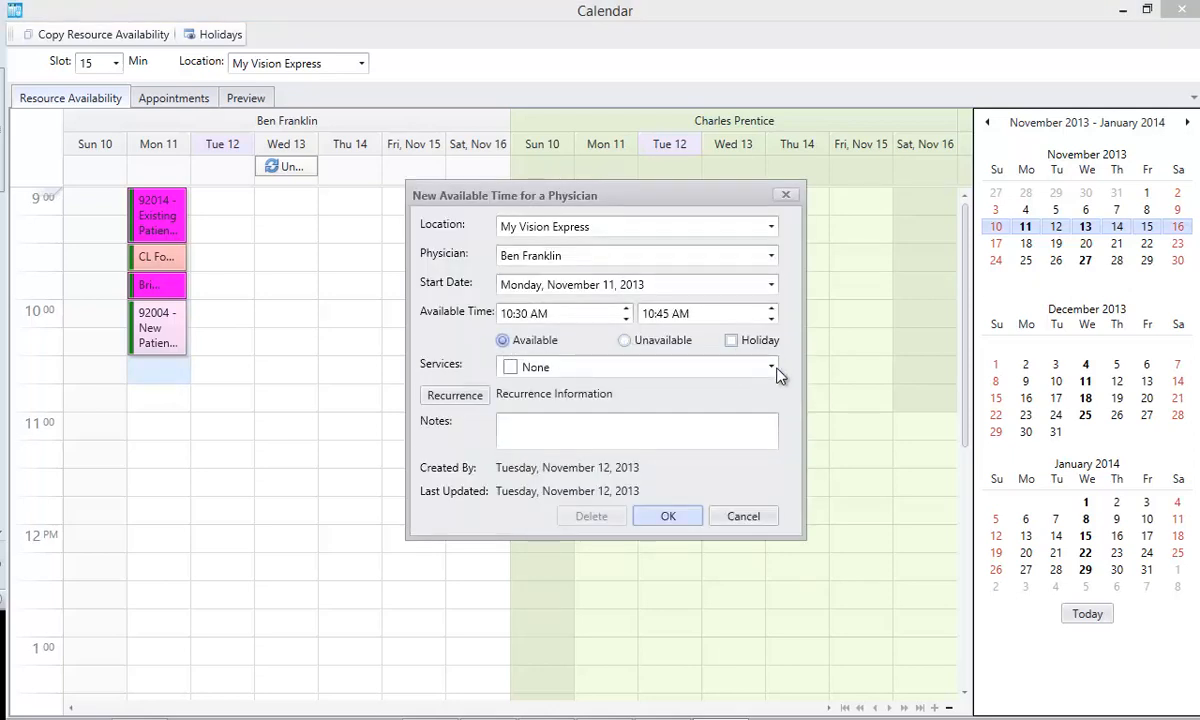
left_click(774, 367)
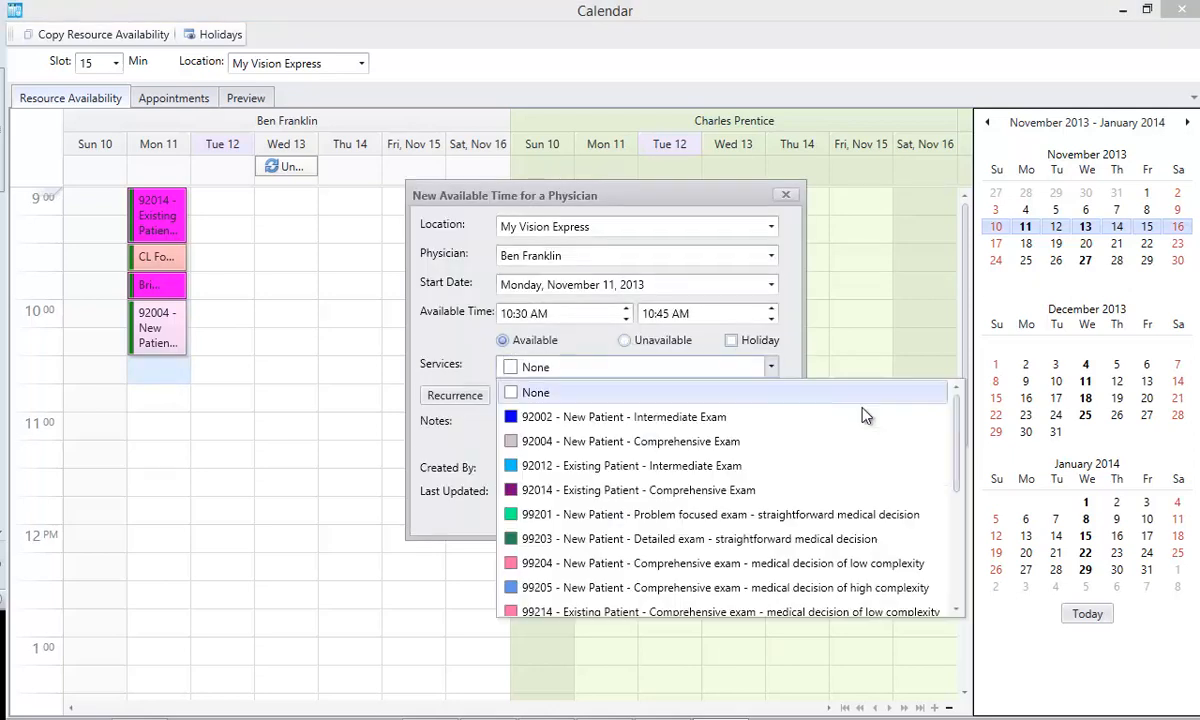
left_click(718, 492)
left_click(667, 516)
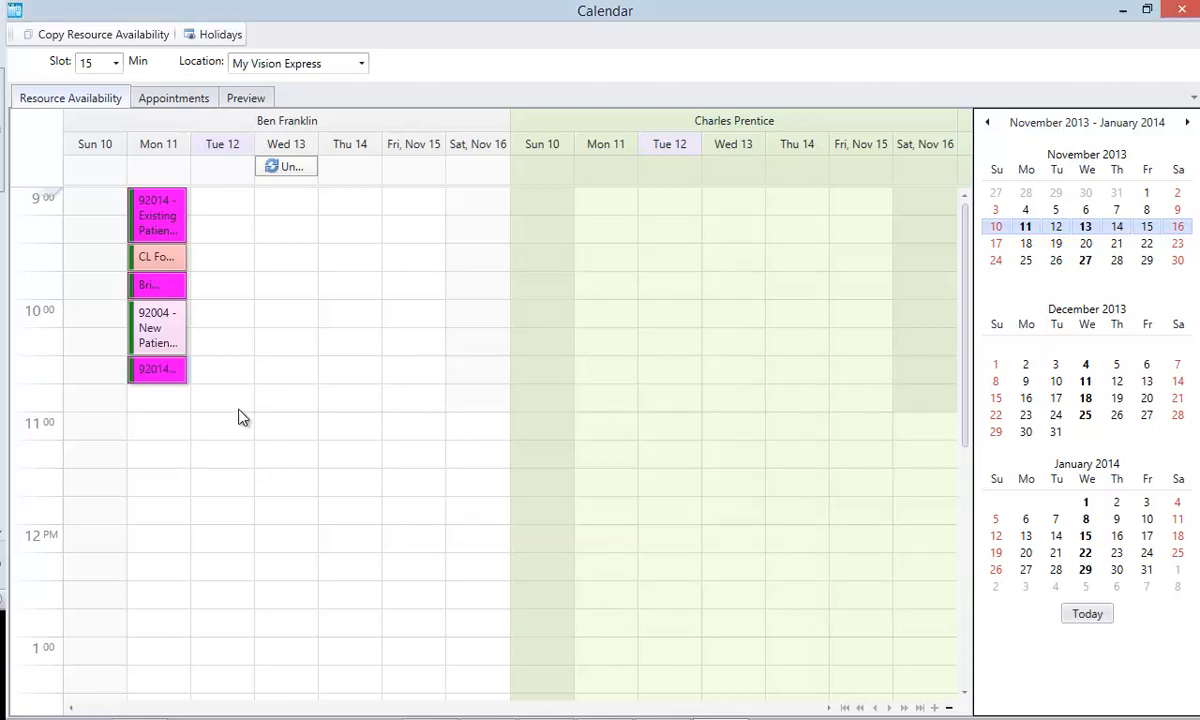
Add an available time for the first physician on Monday, November 11, from 11:00 to 11:15 AM for Eyeglass RX Check.
double_click(165, 428)
left_click(503, 341)
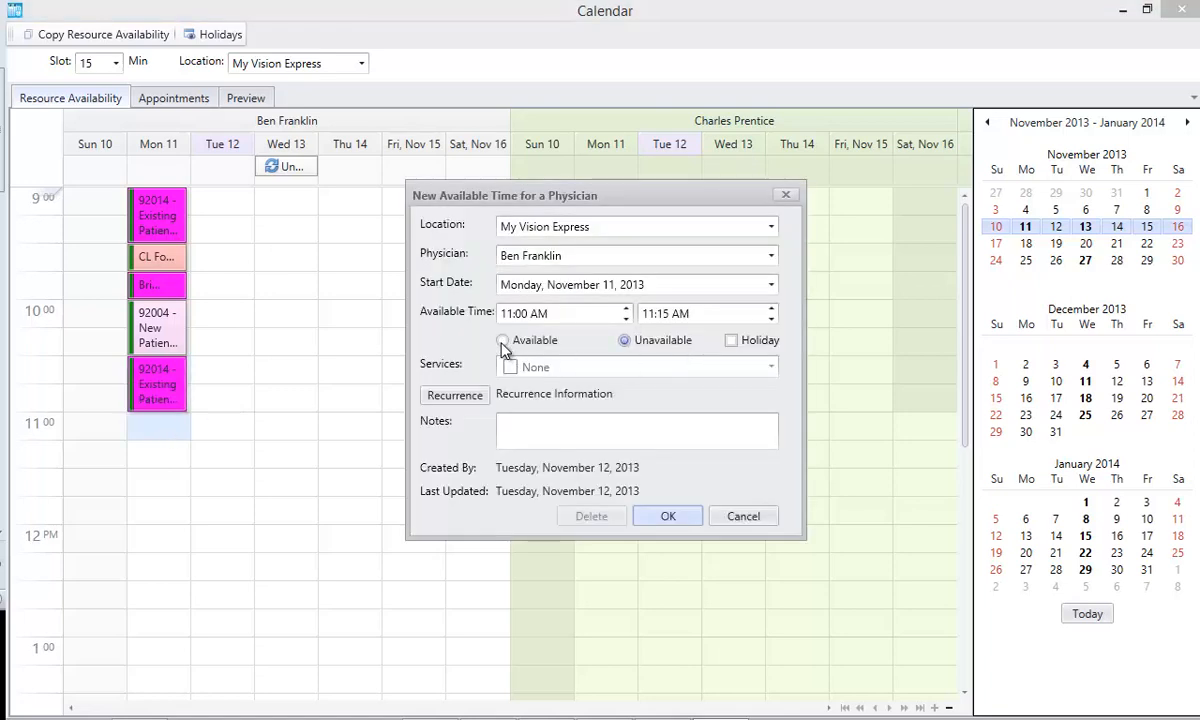
left_click(770, 367)
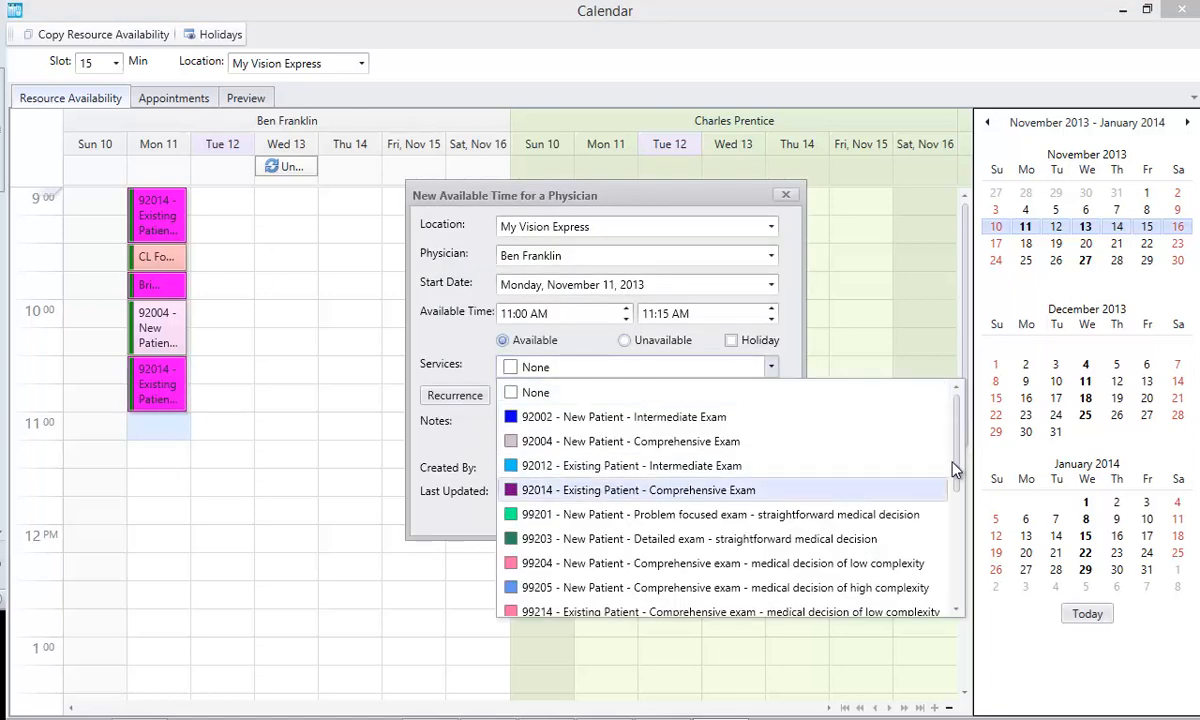
scroll(963, 507, "down", 3)
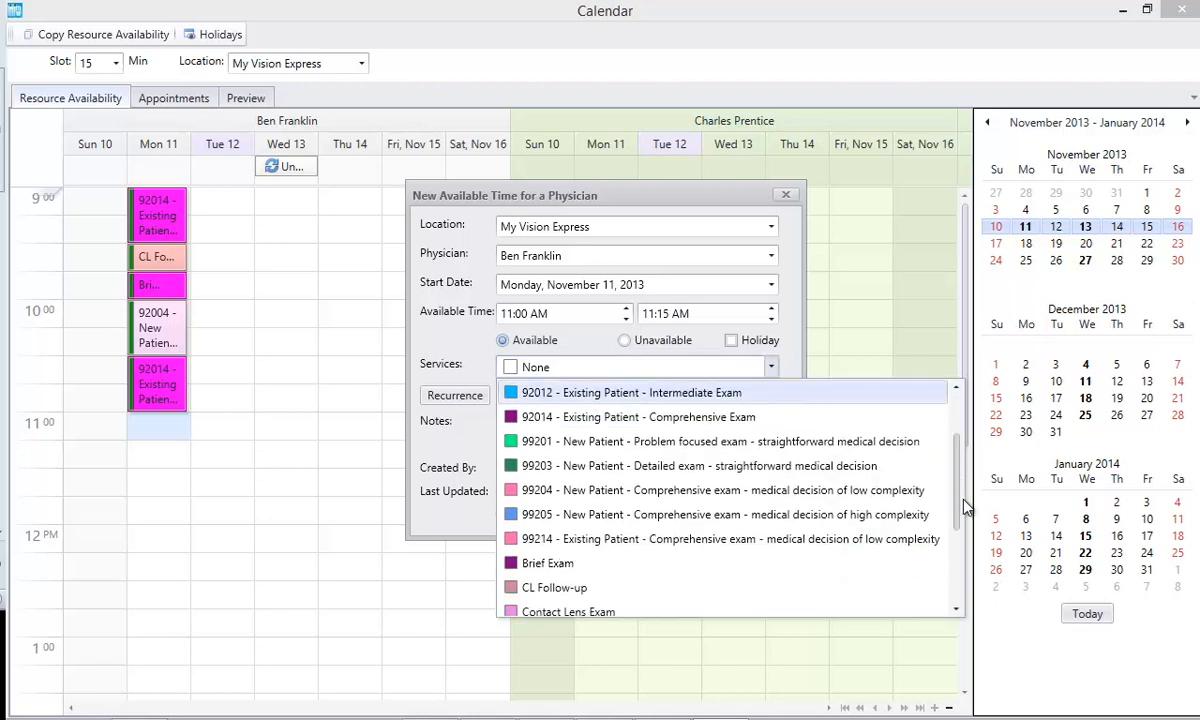
scroll(950, 525, "down", 3)
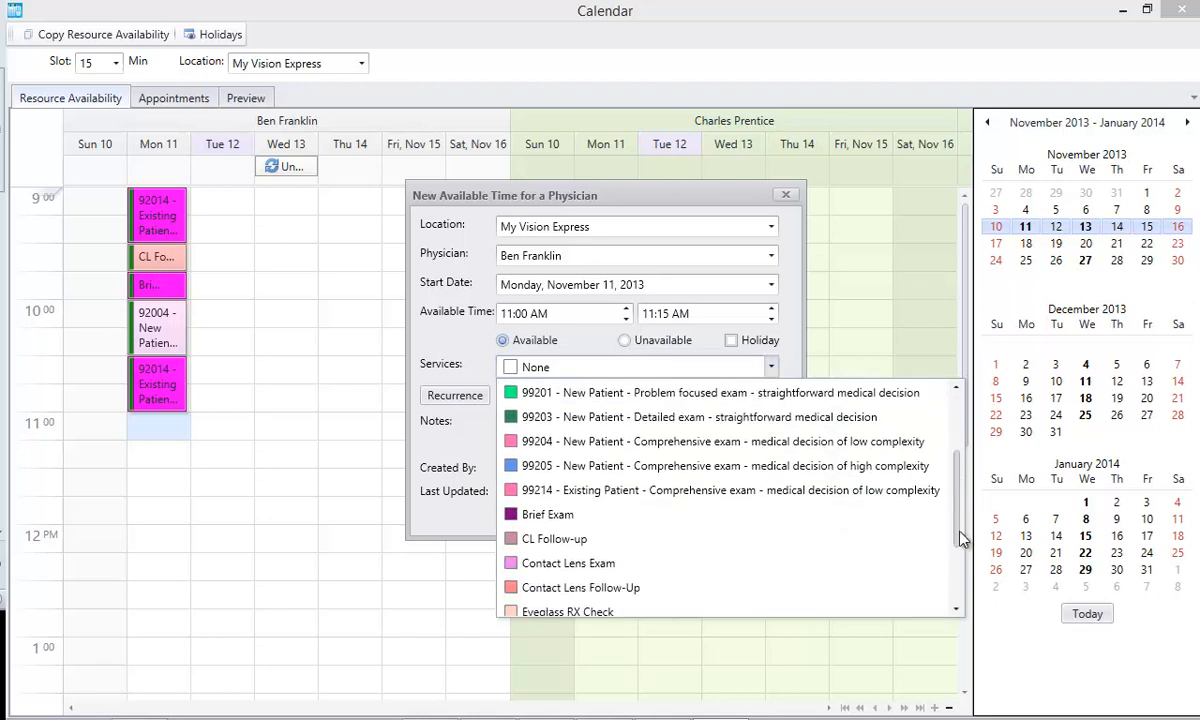
left_click(602, 589)
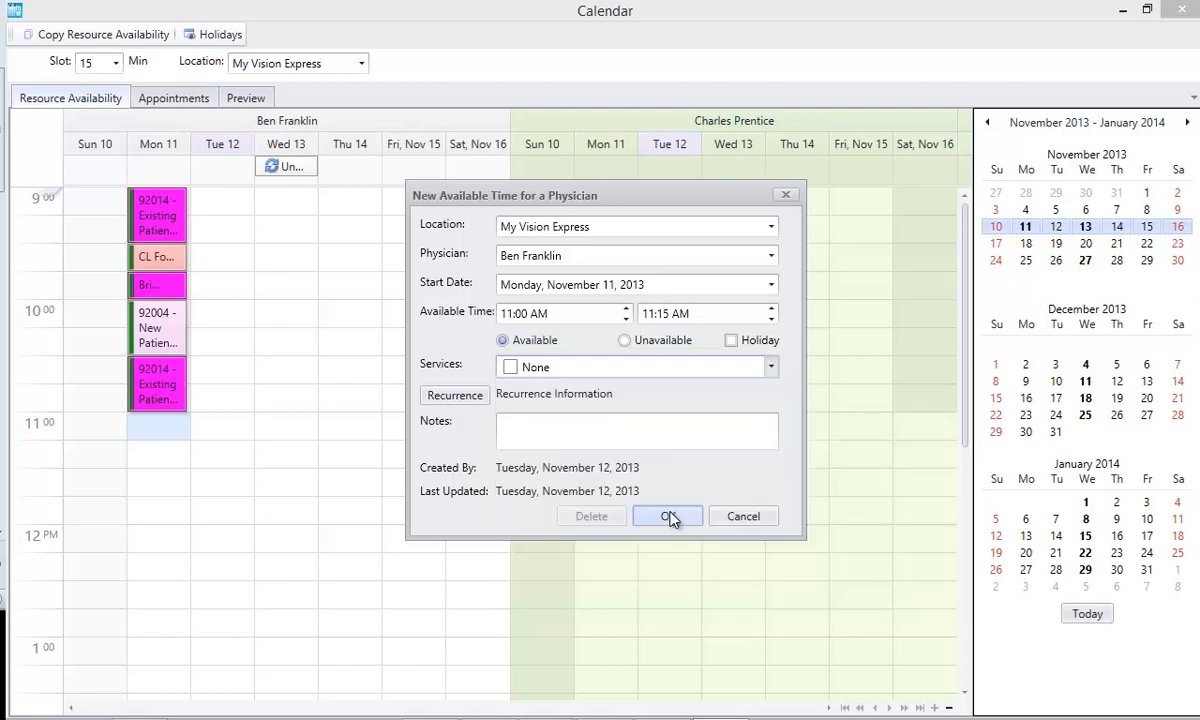
left_click(668, 517)
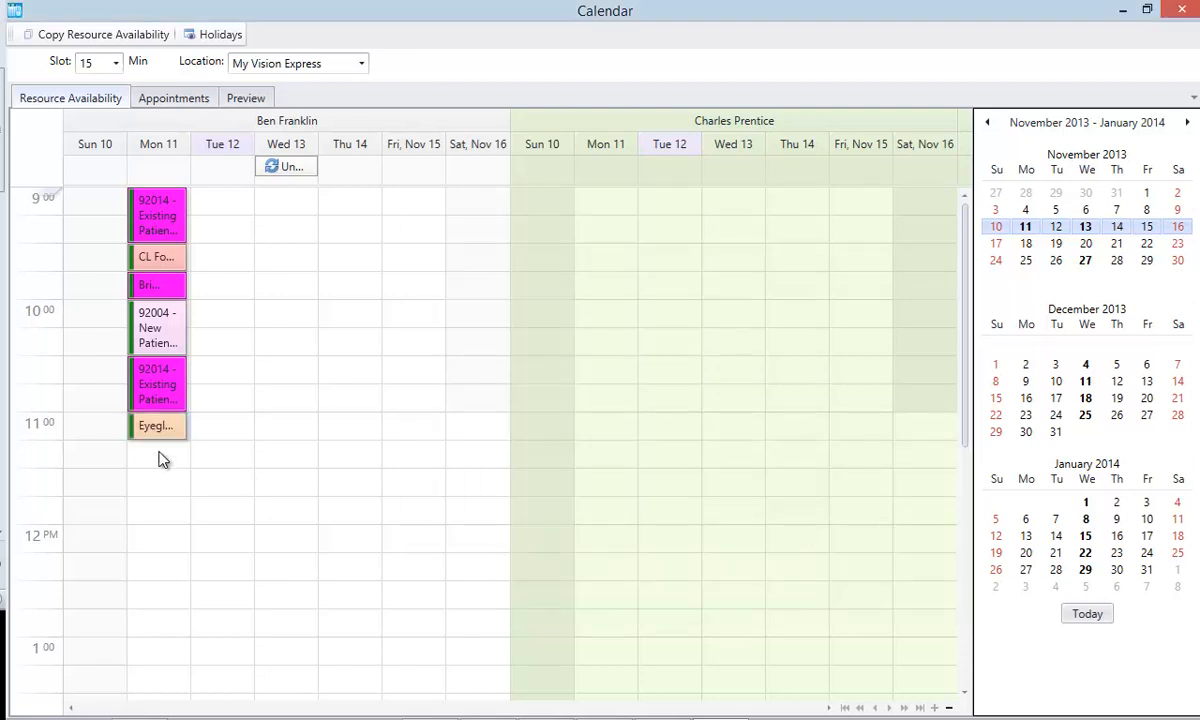
Add an 11:15 to 11:30 AM available time on Monday, November 11, for the first physician with Premium Fit - new lens (New Fit/Refit).
double_click(166, 459)
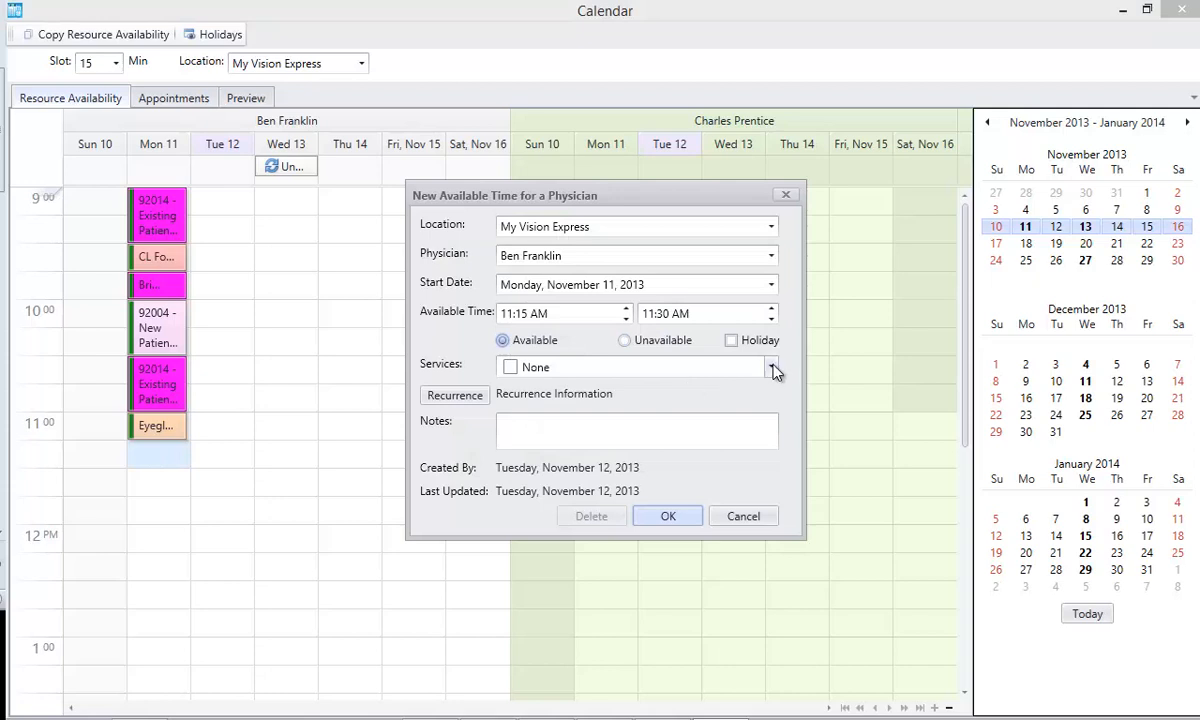
left_click(772, 370)
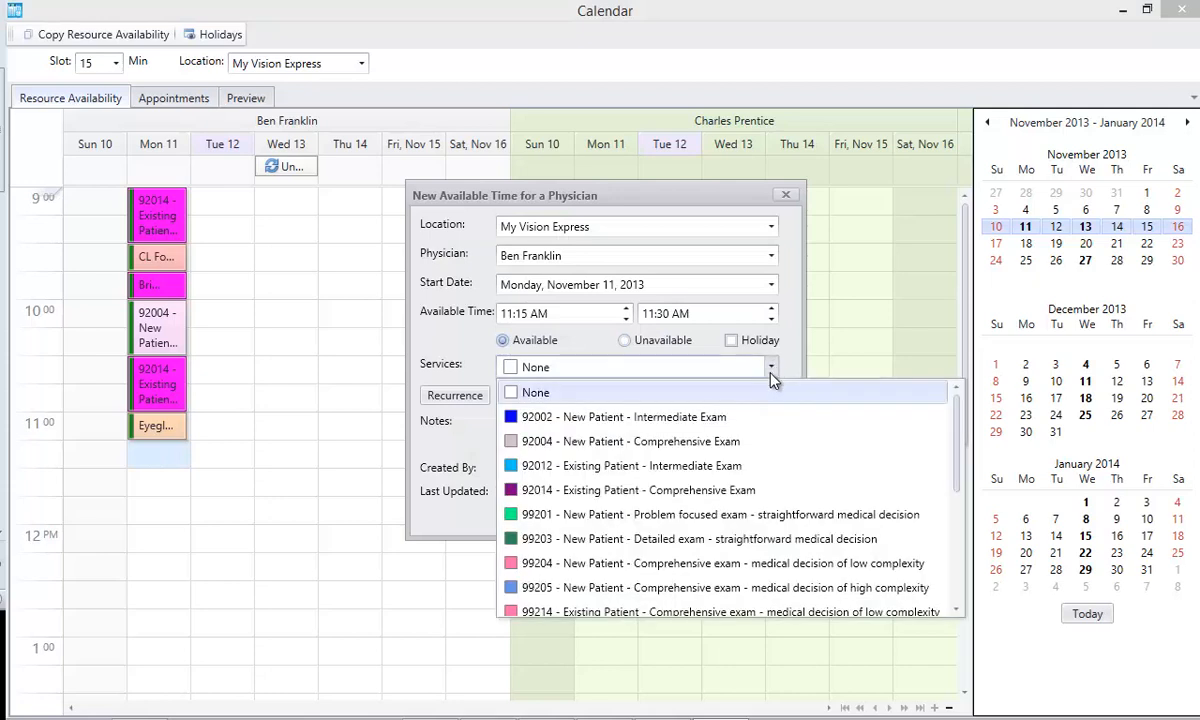
left_click(958, 571)
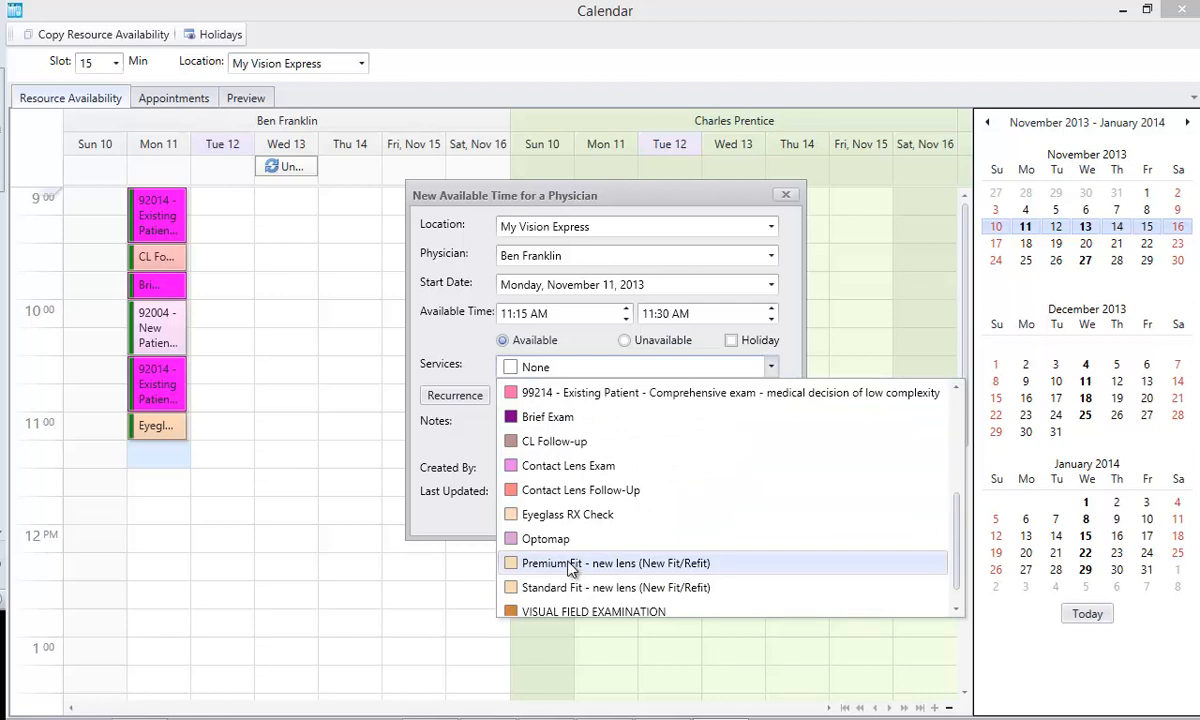
left_click(668, 563)
left_click(675, 517)
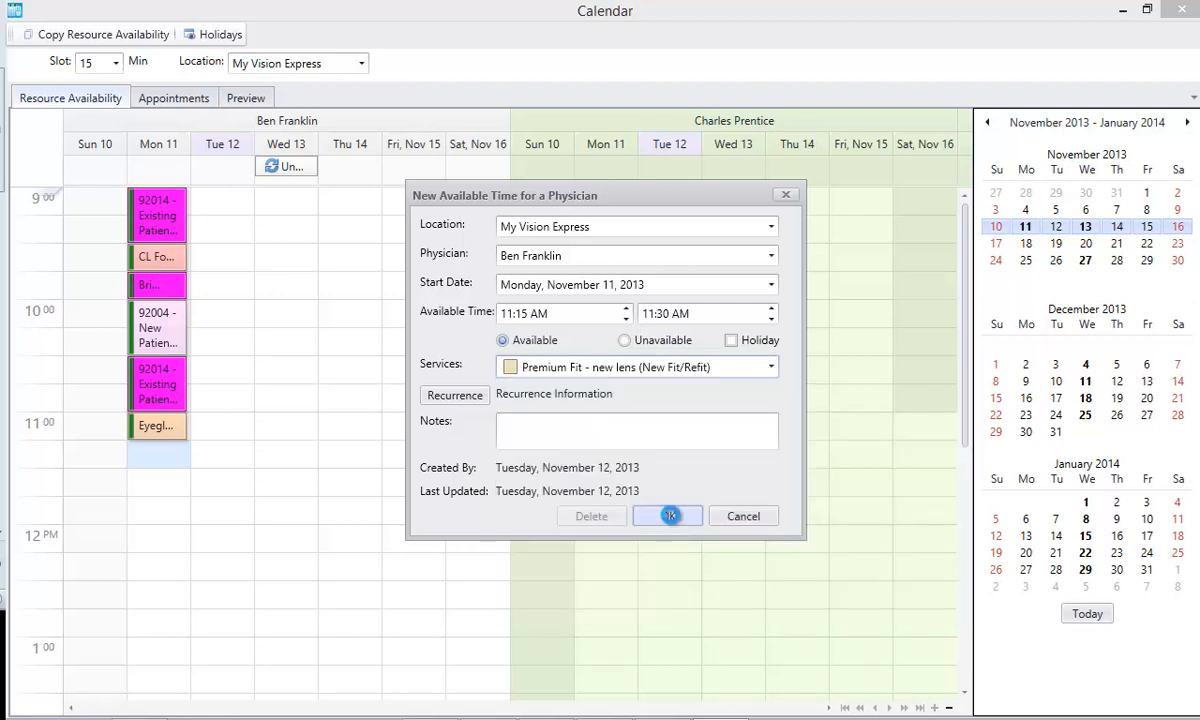
Extend the first physician's Monday Premium Fit slot to 11:45 AM and add an 11:45 AM to 12:00 PM available slot for Contact Lens Follow-Up.
left_click_drag(159, 469, 165, 479)
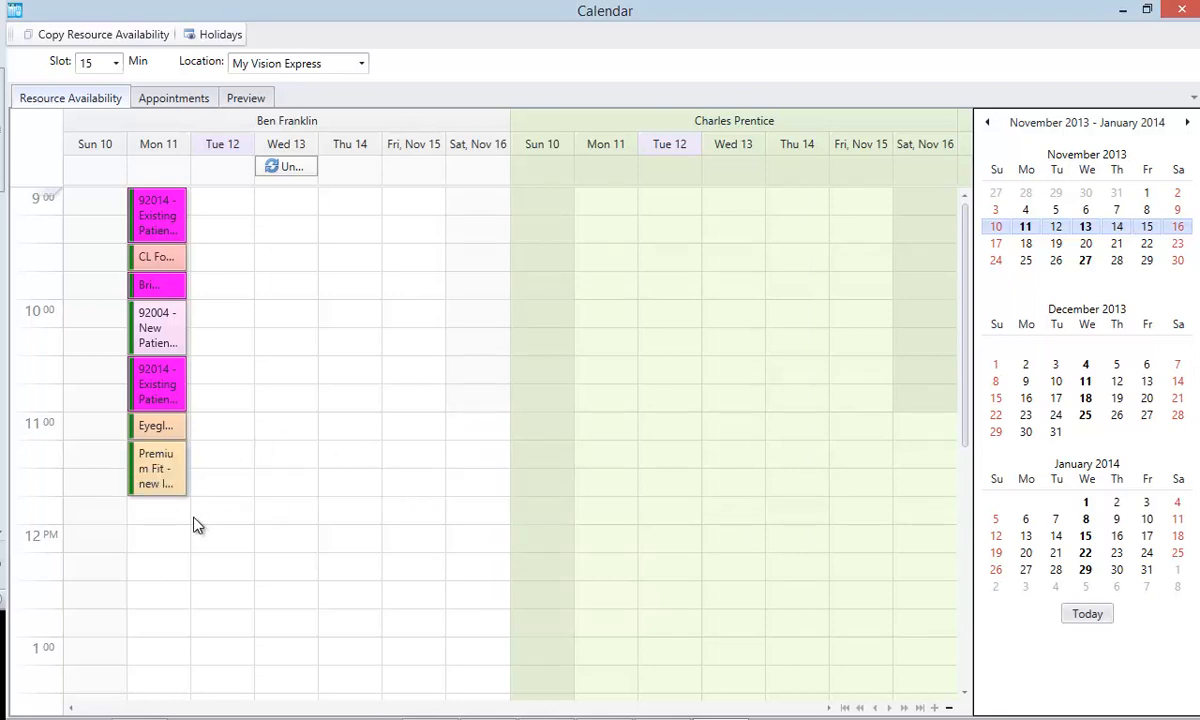
double_click(167, 518)
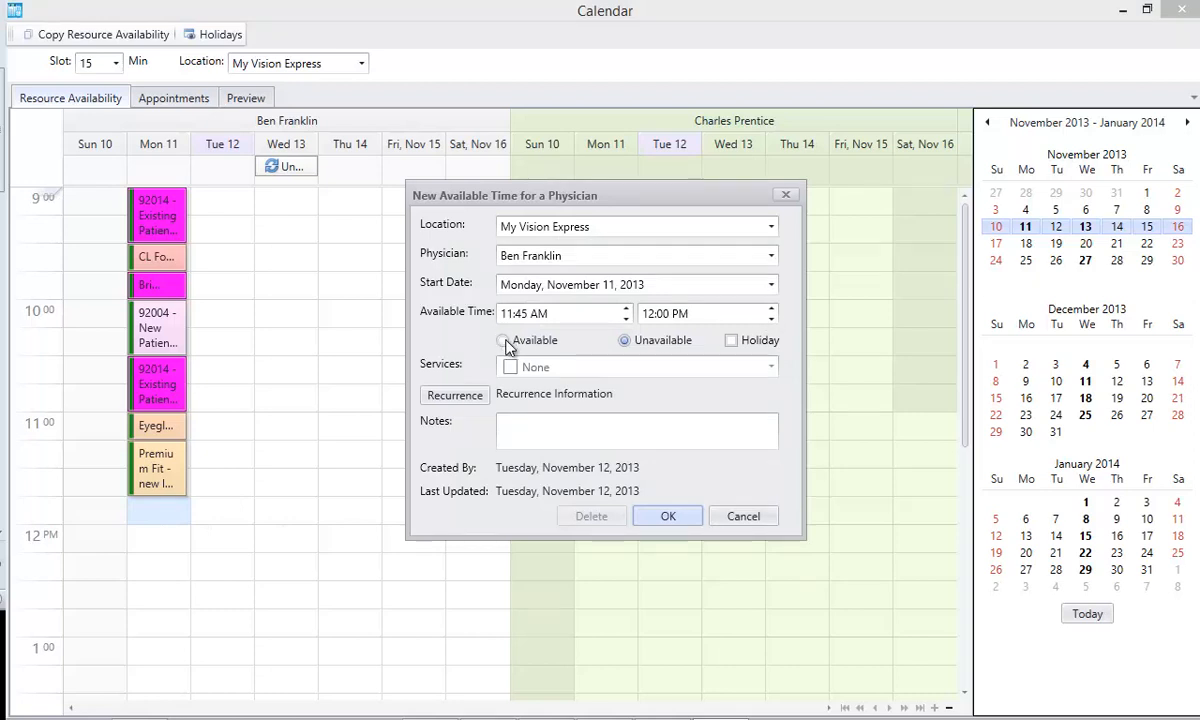
left_click(502, 340)
left_click(775, 369)
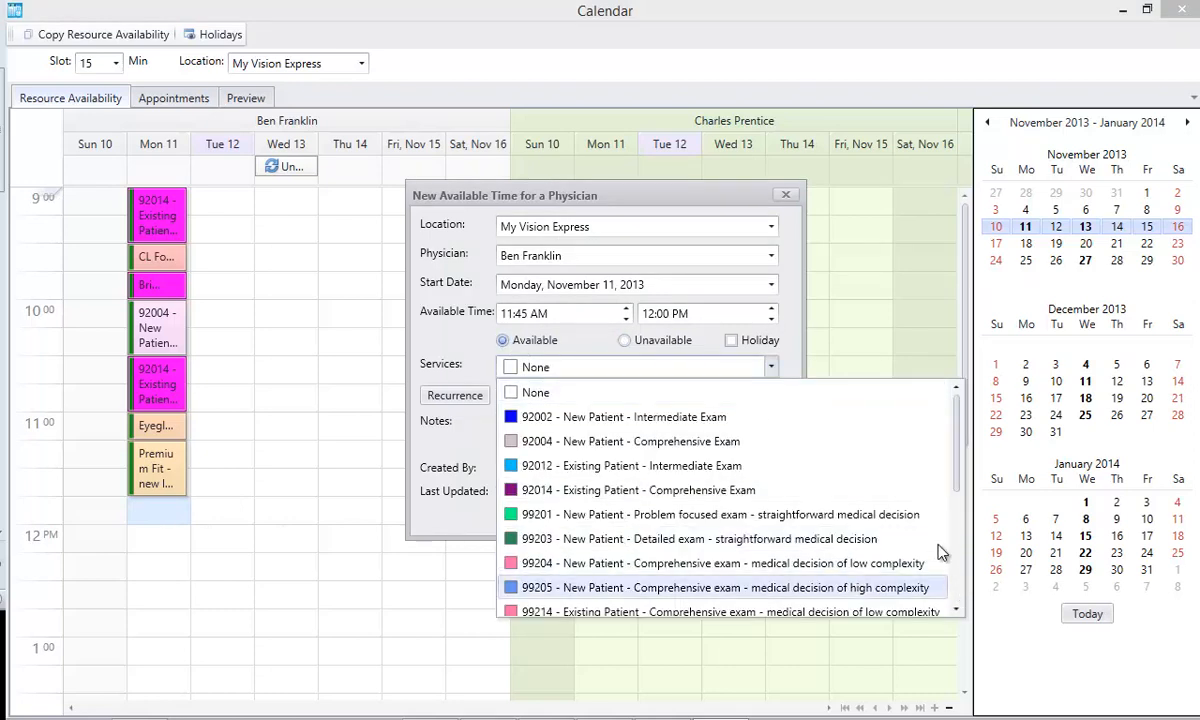
scroll(940, 552, "down", 3)
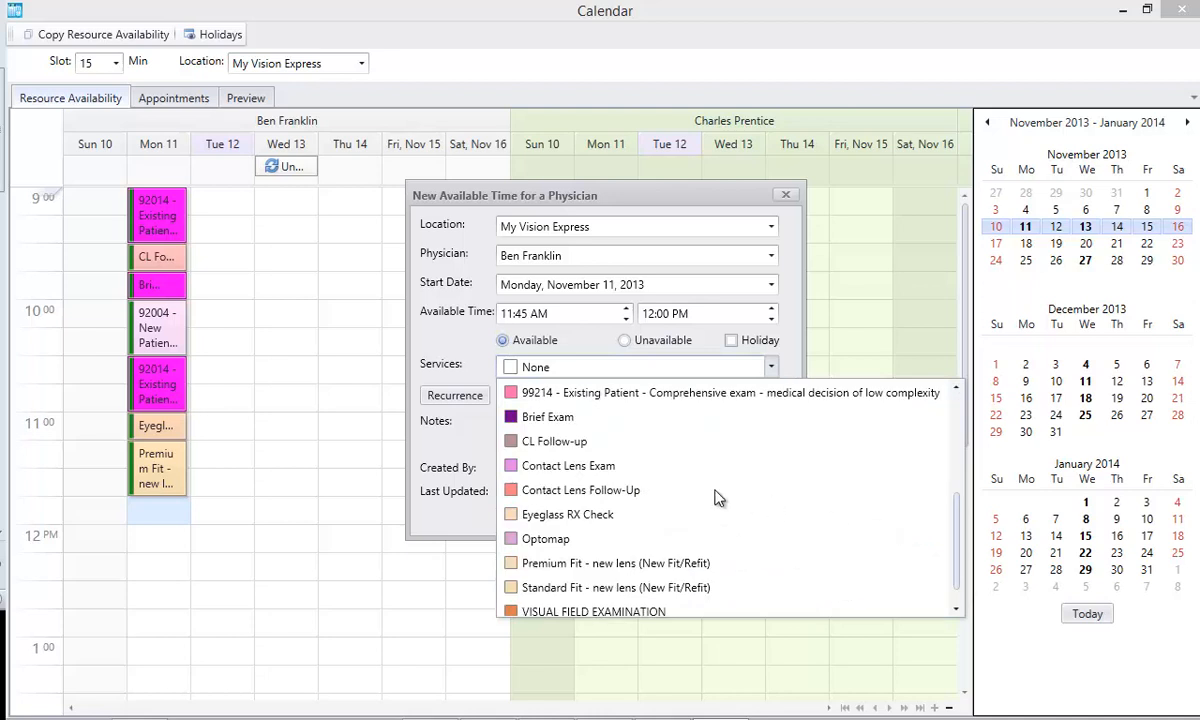
left_click(585, 490)
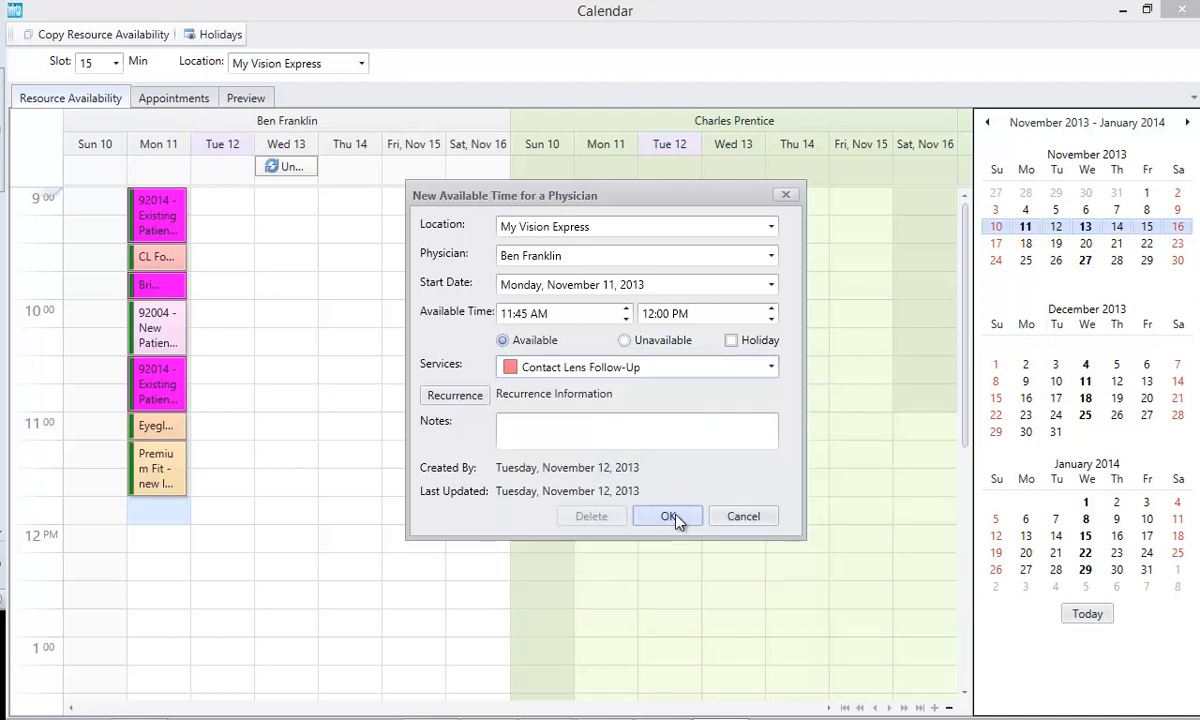
left_click(672, 518)
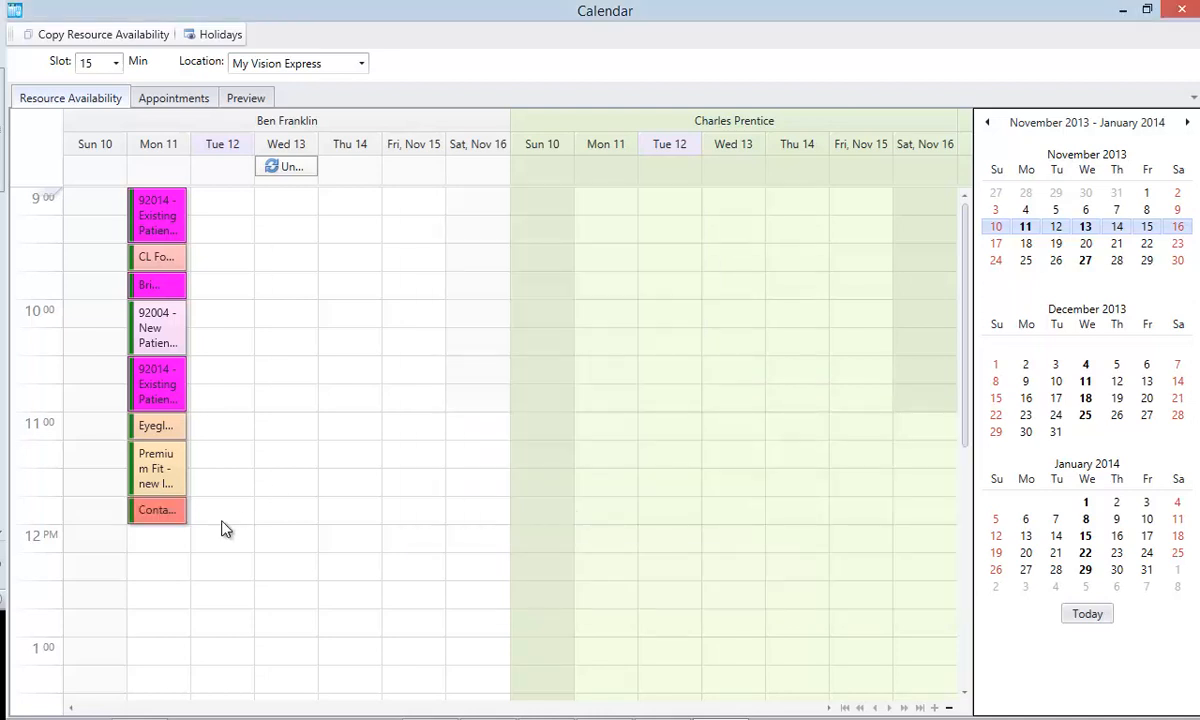
Mark the first physician unavailable on Monday, November 11, from 12:00 to 1:00 PM.
double_click(155, 545)
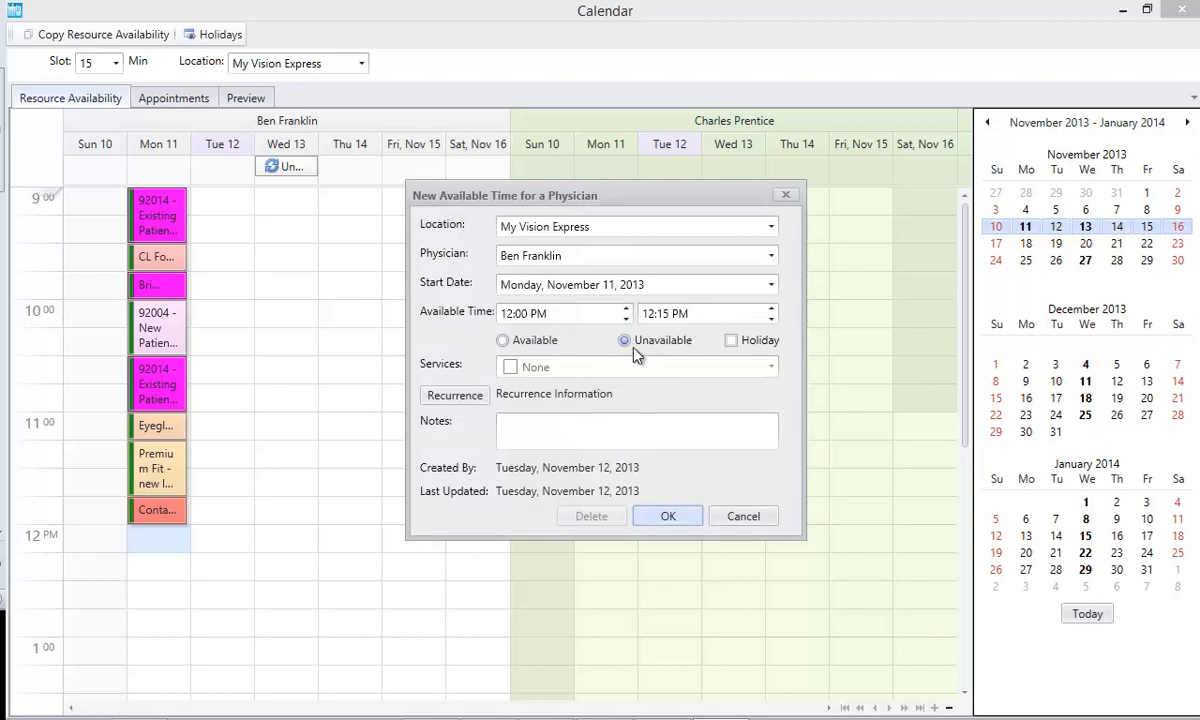
left_click(772, 309)
left_click(772, 309)
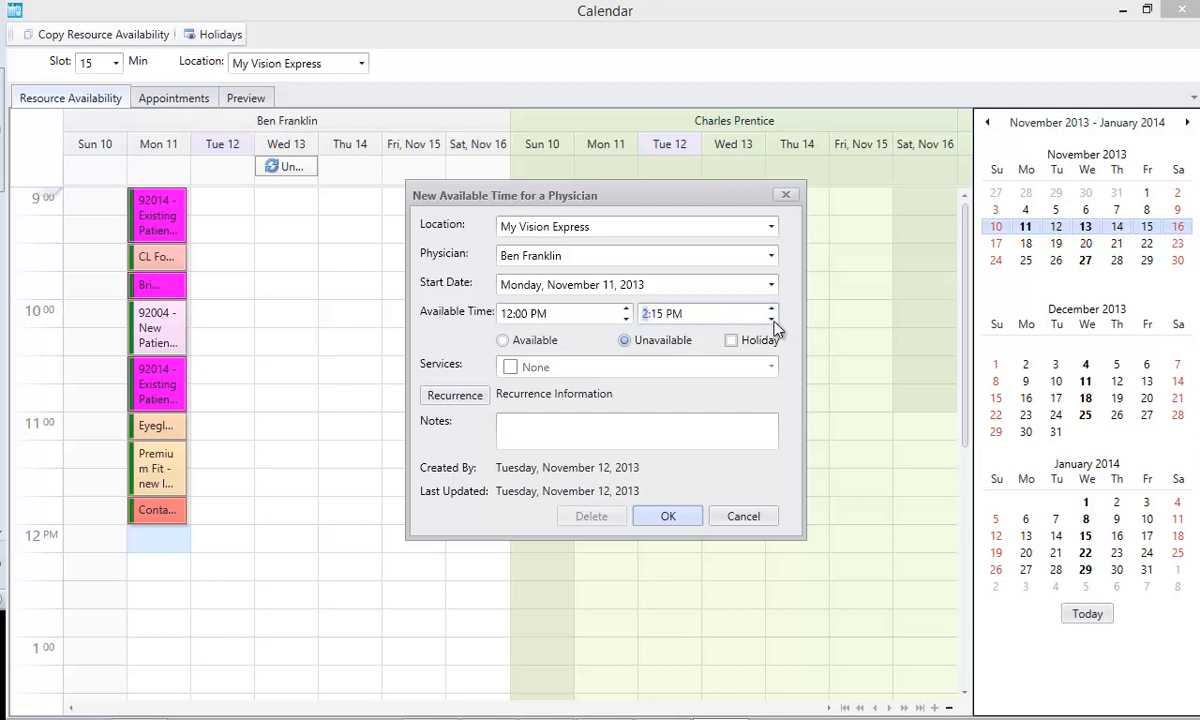
left_click(771, 319)
left_click(668, 517)
scroll(242, 610, "down", 1)
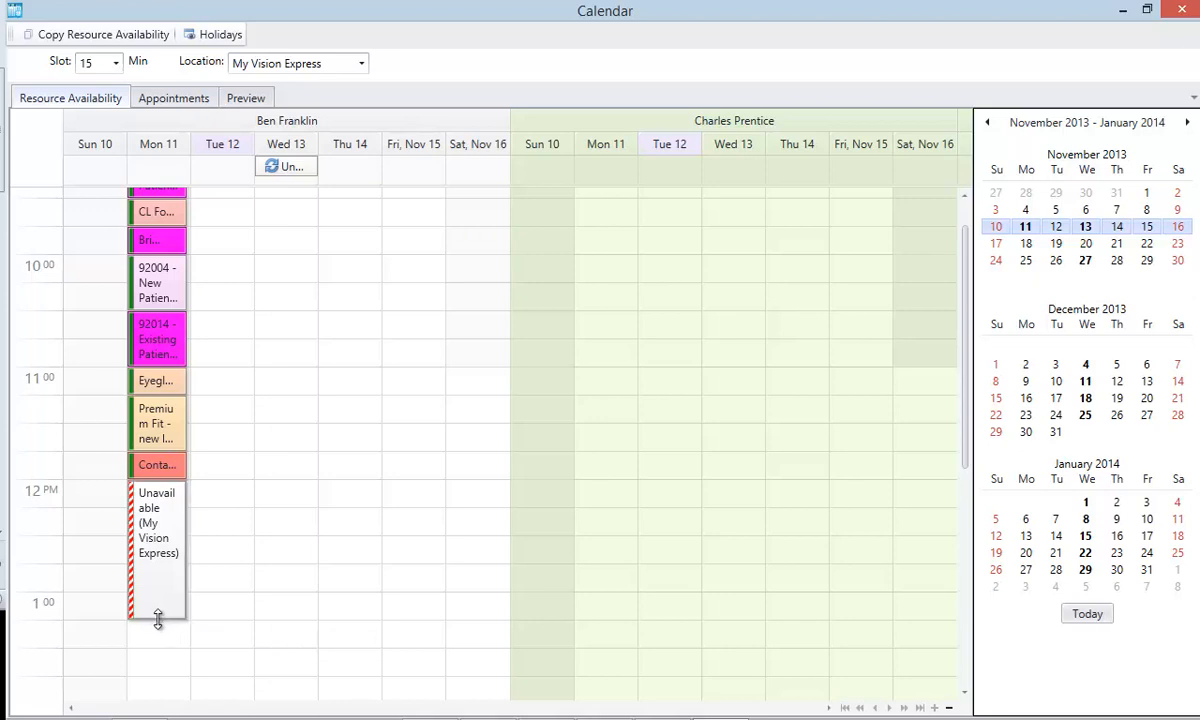
left_click_drag(160, 626, 148, 586)
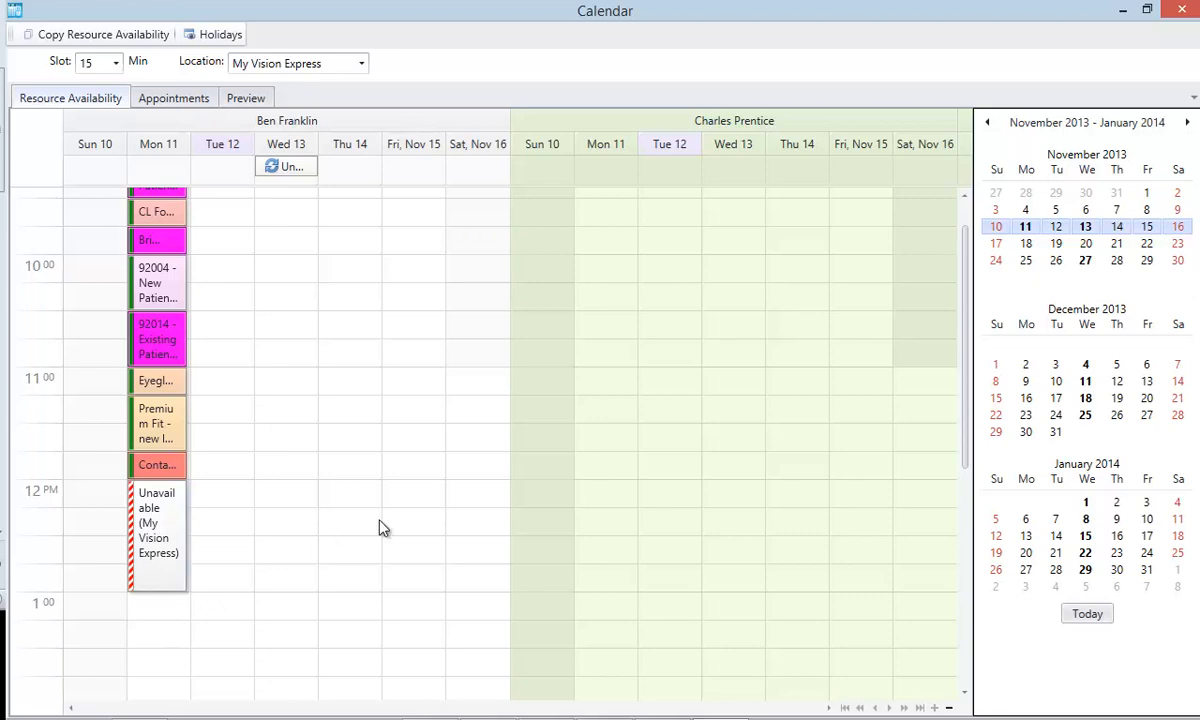
Copy the first physician's Monday morning service slots into the afternoon of the same day, from 1:00 to 4:00 PM.
scroll(442, 517, "up", 1)
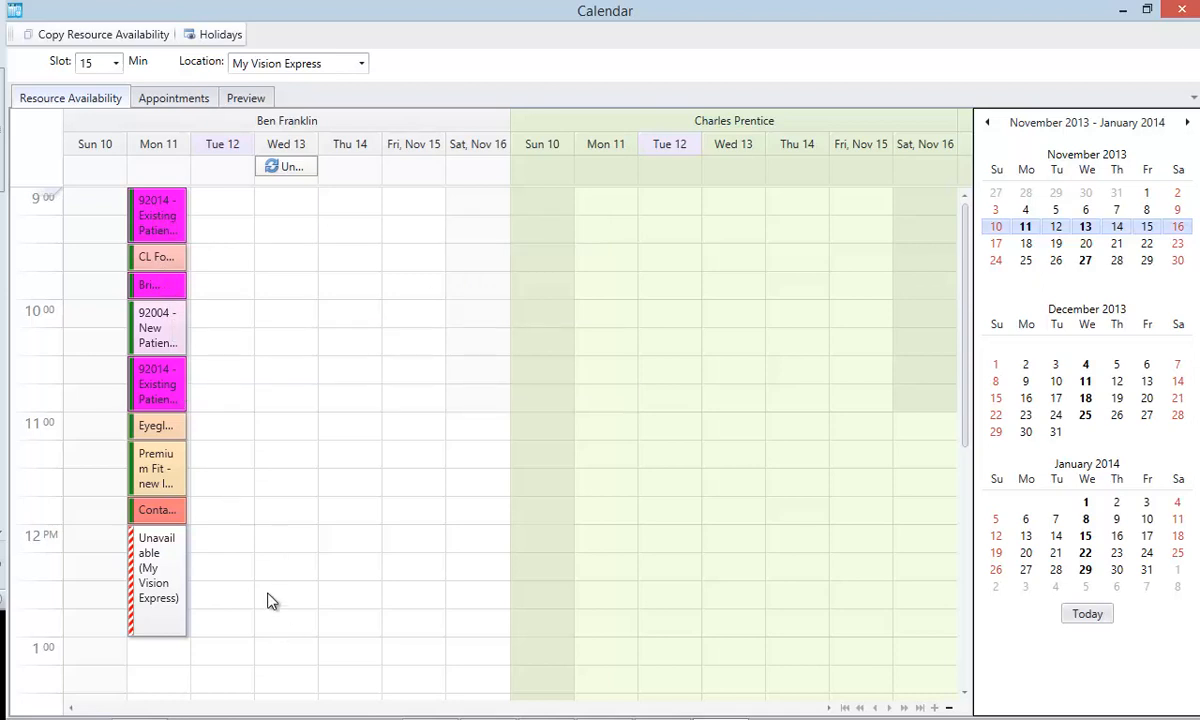
scroll(222, 590, "down", 3)
scroll(222, 590, "up", 3)
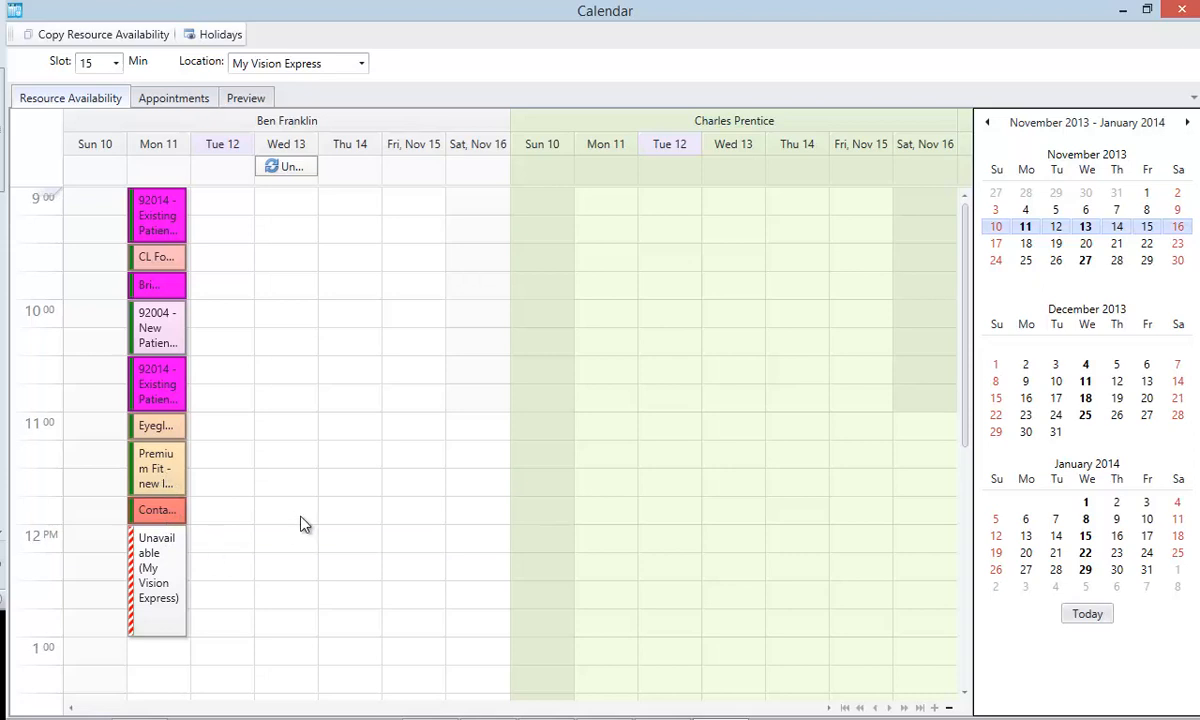
scroll(305, 525, "down", 3)
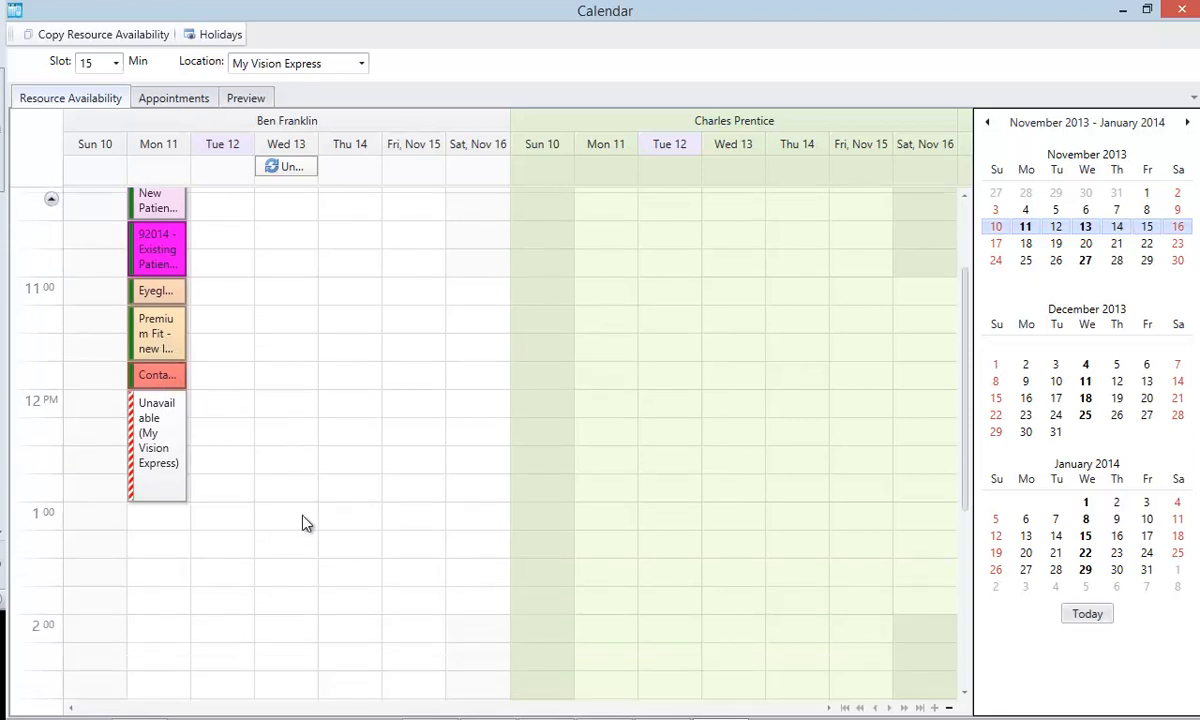
scroll(303, 517, "down", 1)
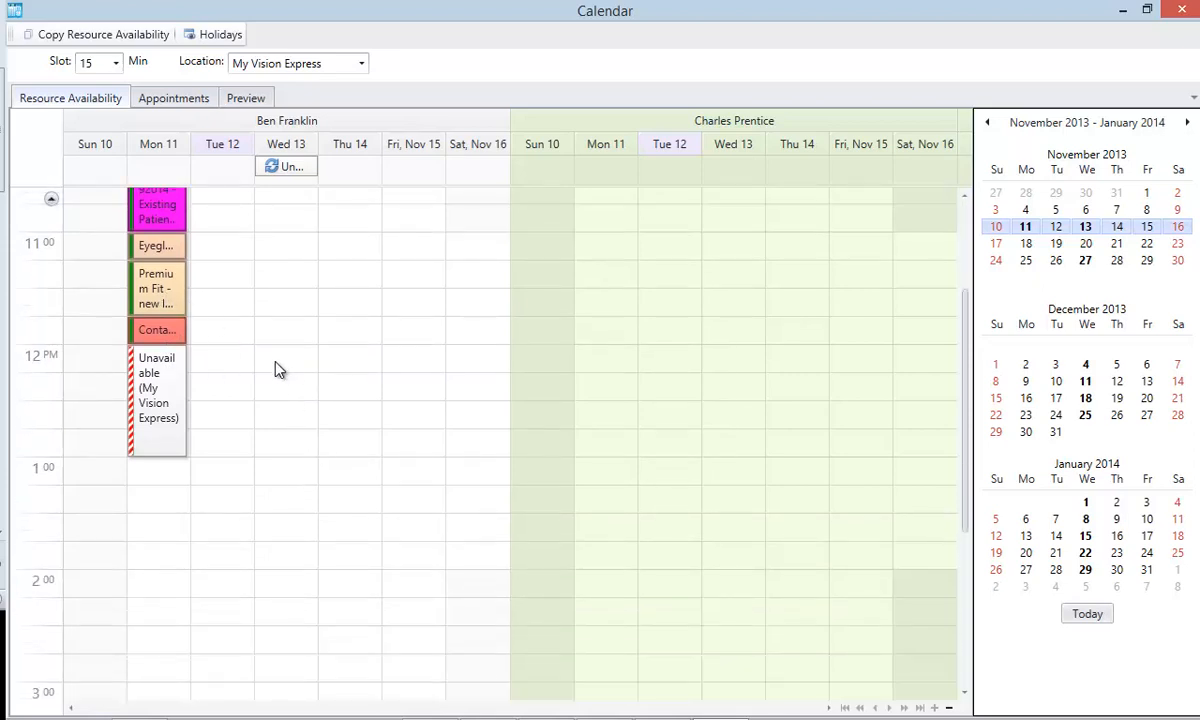
scroll(277, 366, "down", 2)
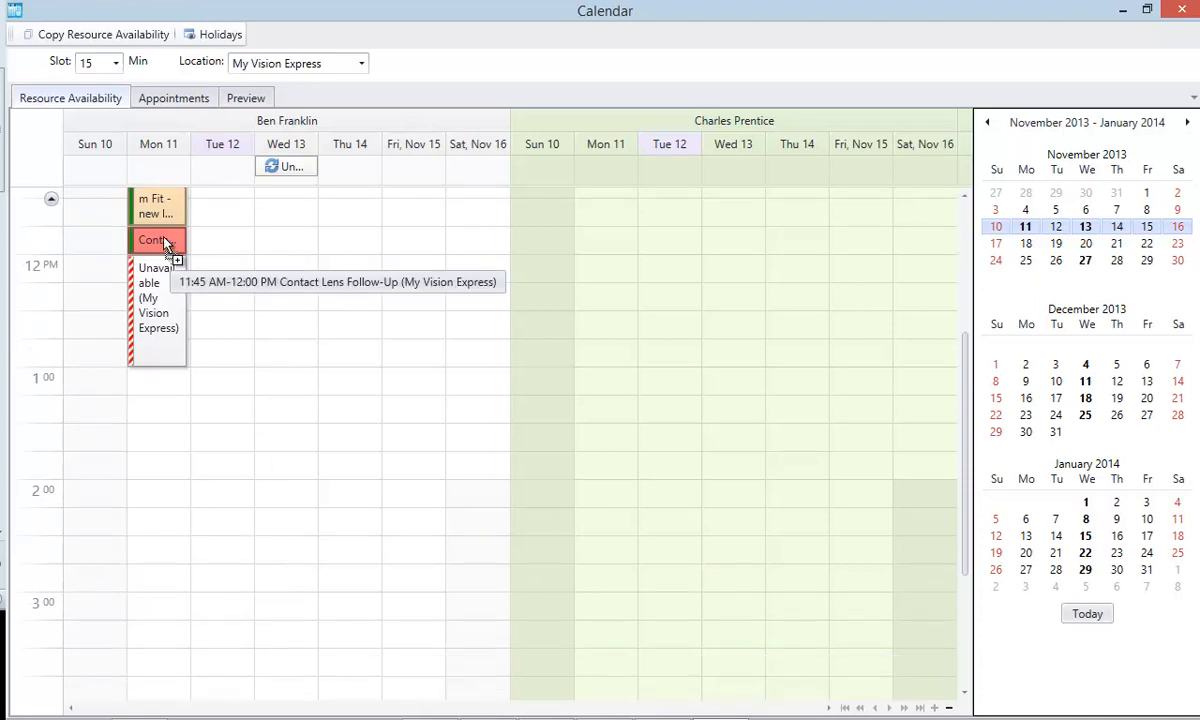
left_click_drag(165, 241, 168, 632)
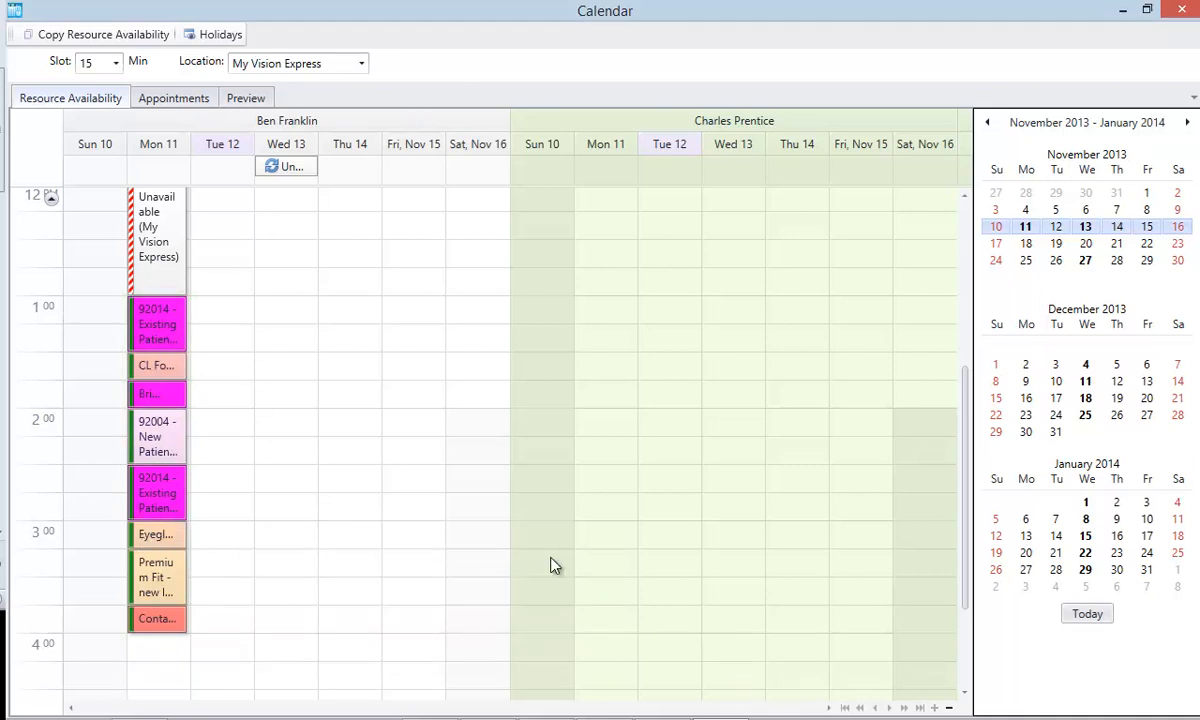
Mark the first physician unavailable on Monday, November 11, from 4:00 to 6:00 PM.
scroll(550, 565, "down", 3)
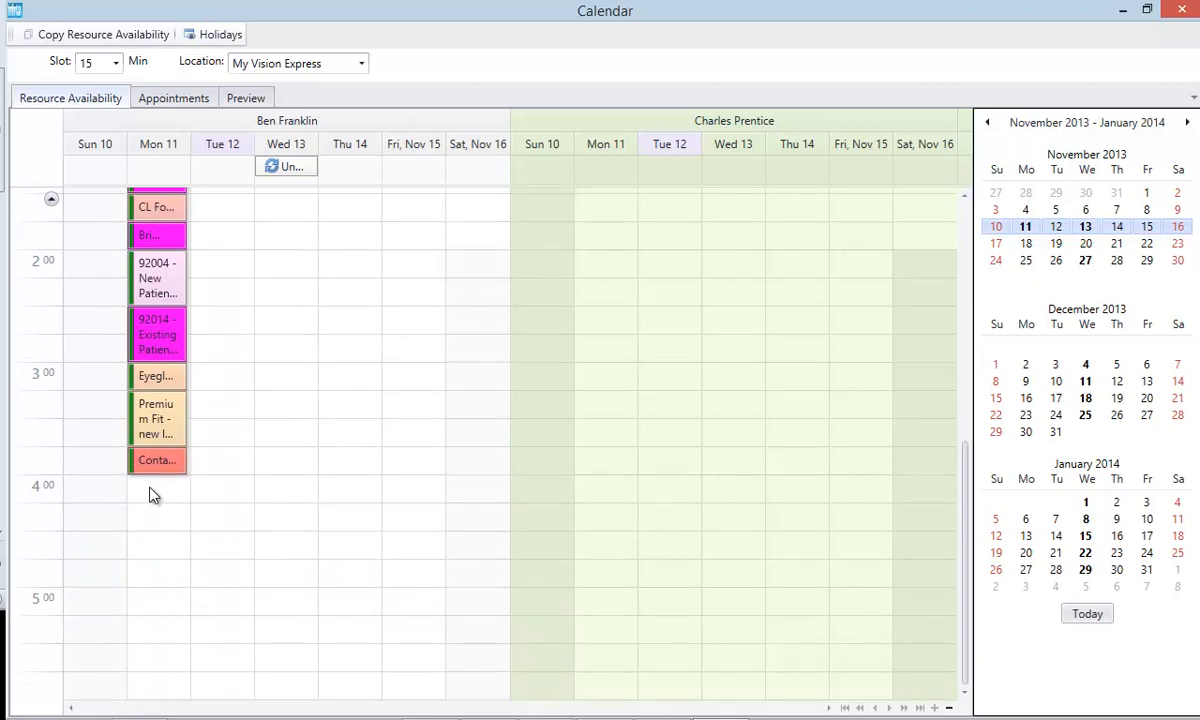
left_click(160, 492)
double_click(160, 494)
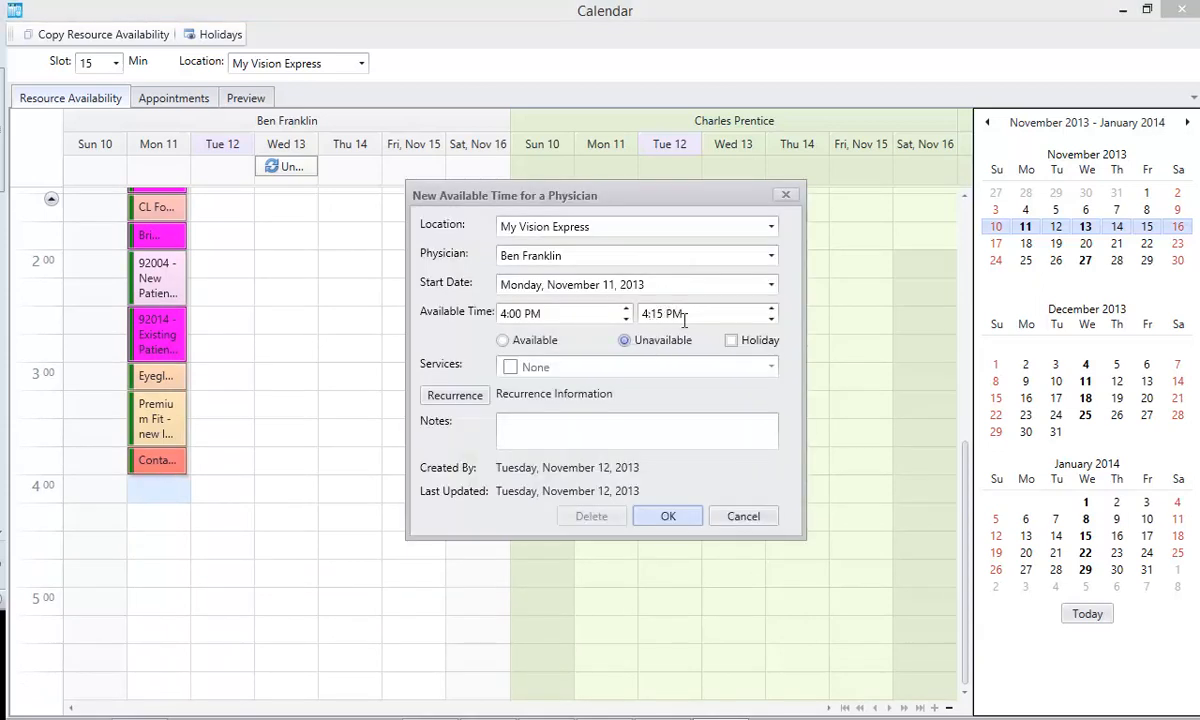
left_click(661, 519)
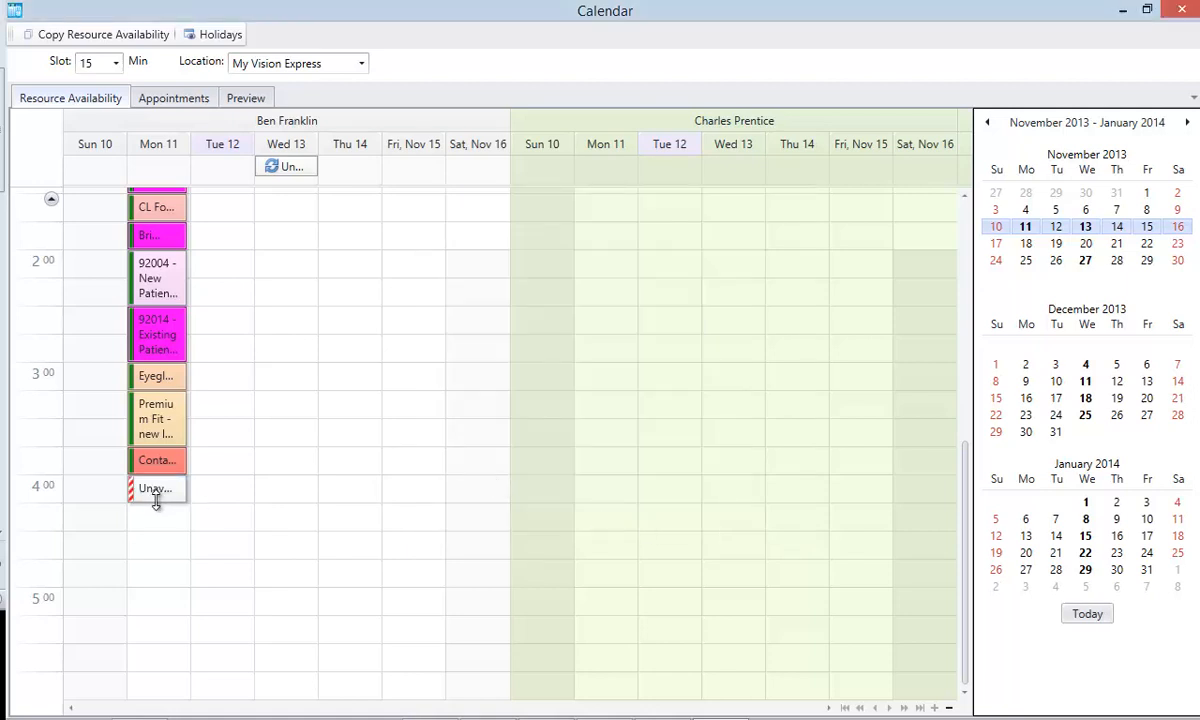
left_click_drag(163, 504, 175, 645)
left_click_drag(167, 688, 166, 690)
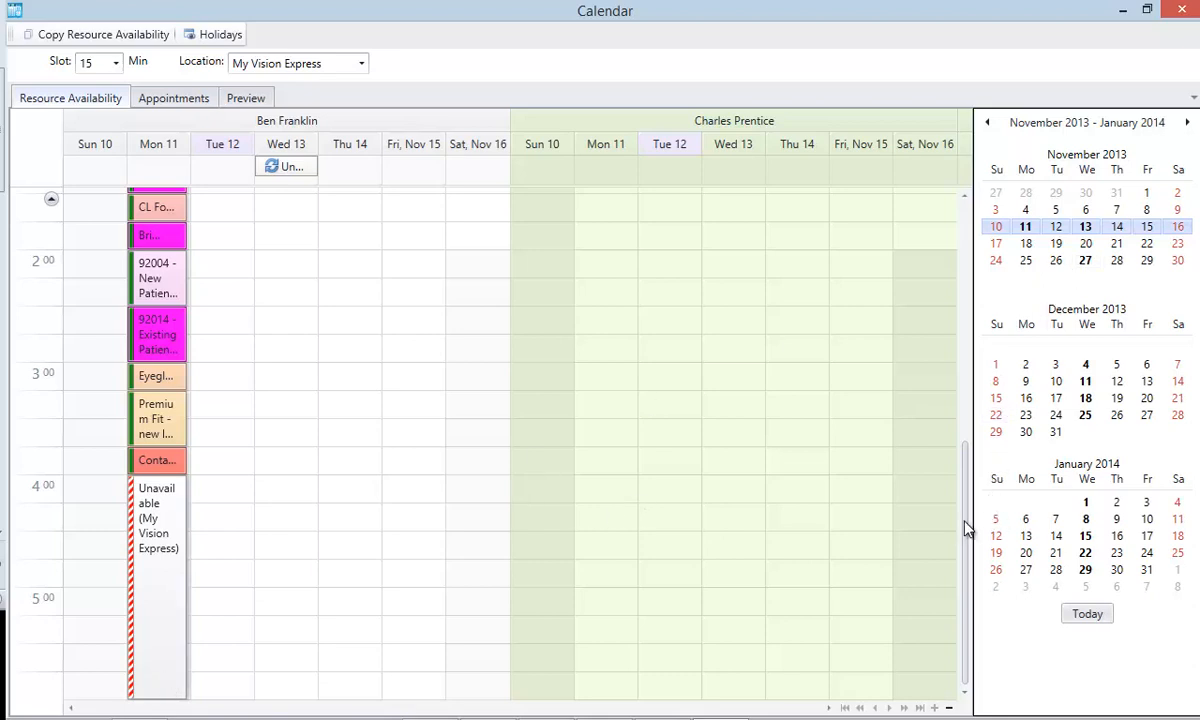
Make the first physician's 12:00 to 1:00 PM unavailable time recur daily on every weekday with no end date.
scroll(968, 372, "up", 10)
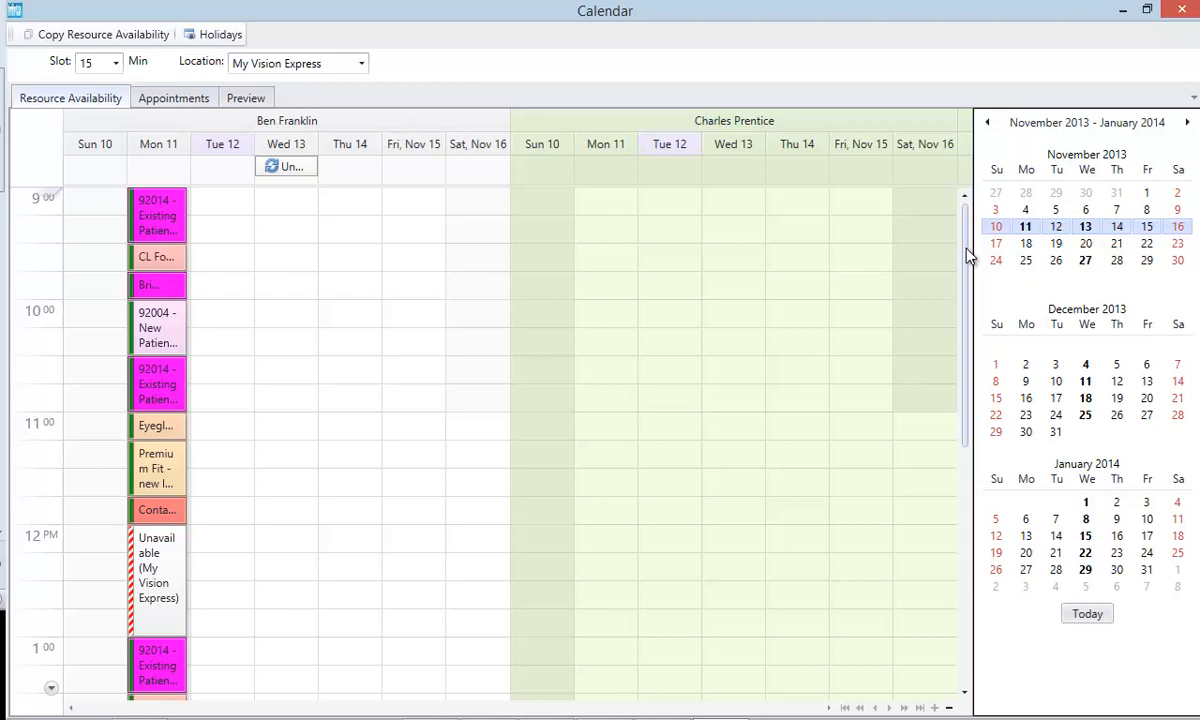
double_click(158, 572)
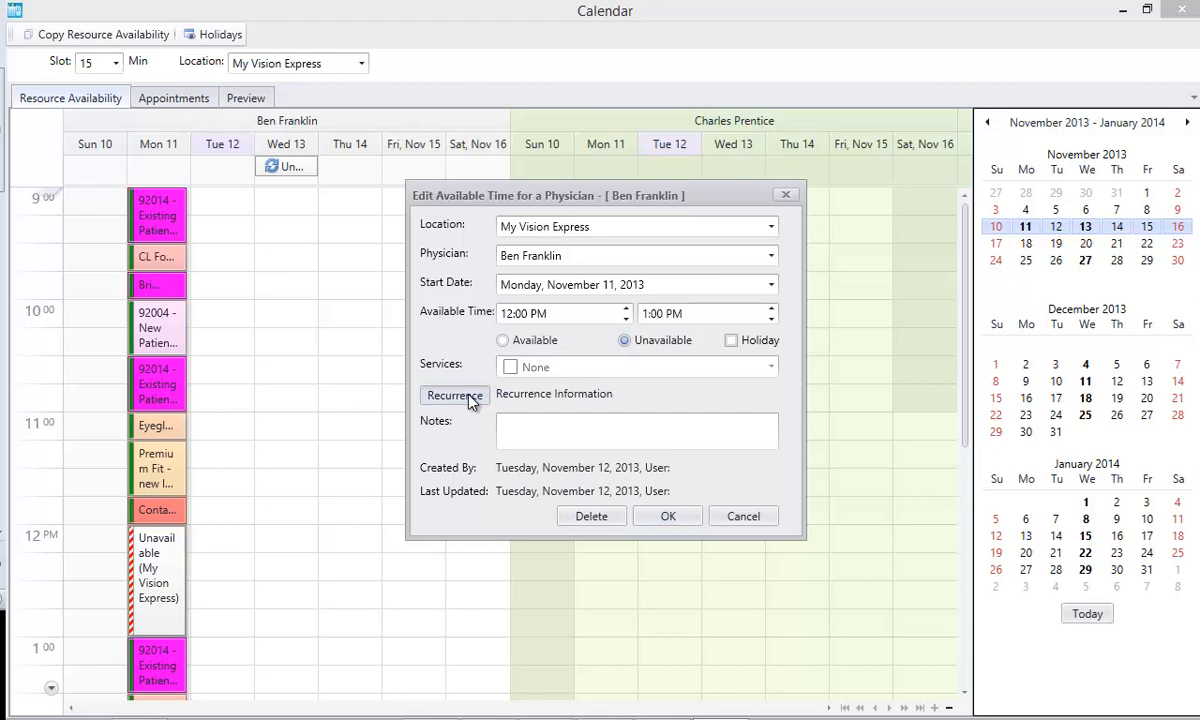
left_click(455, 396)
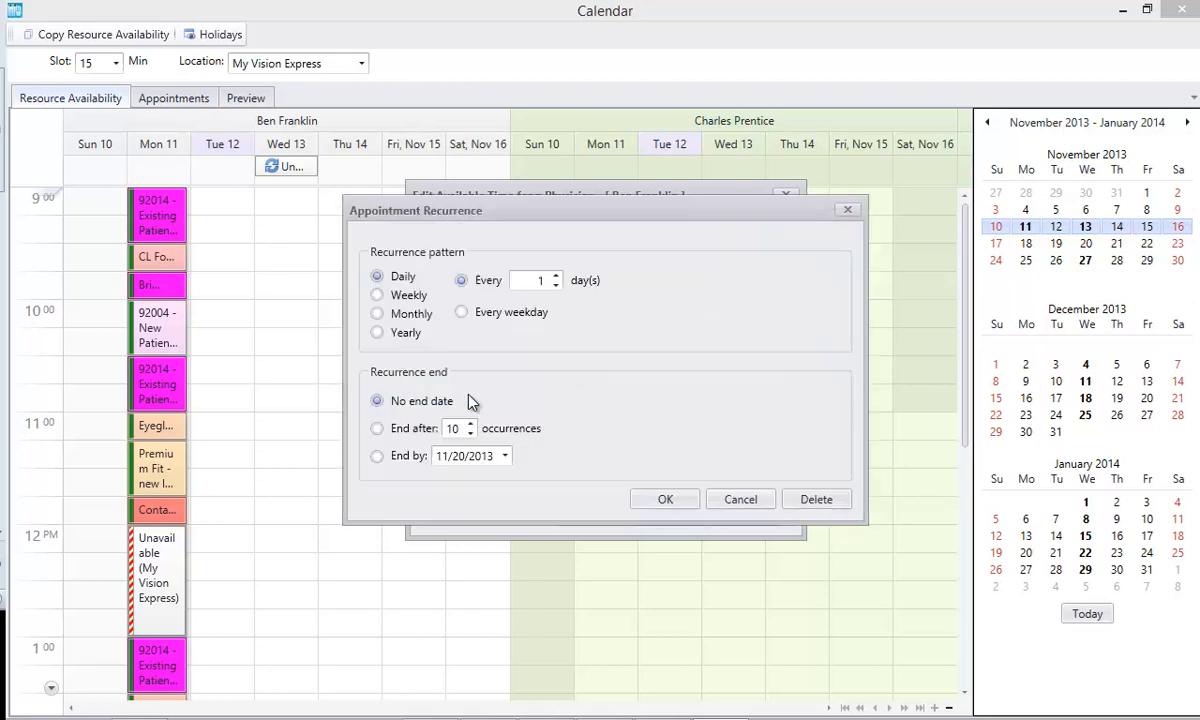
left_click(463, 313)
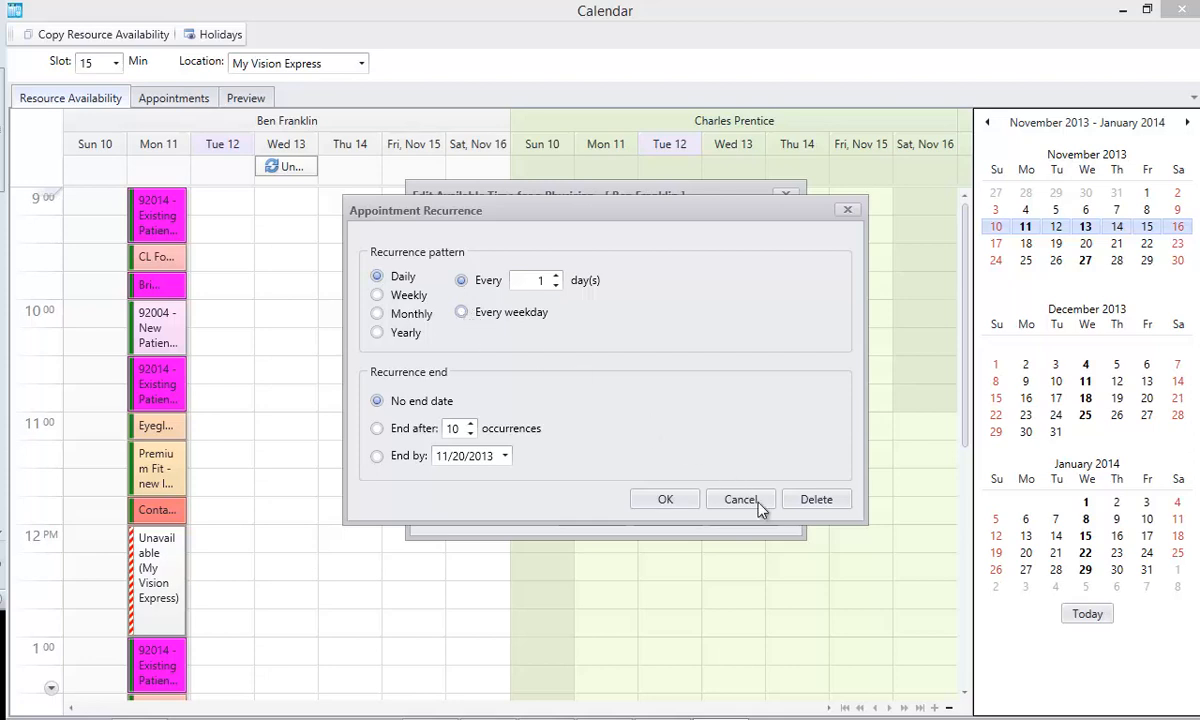
left_click(668, 501)
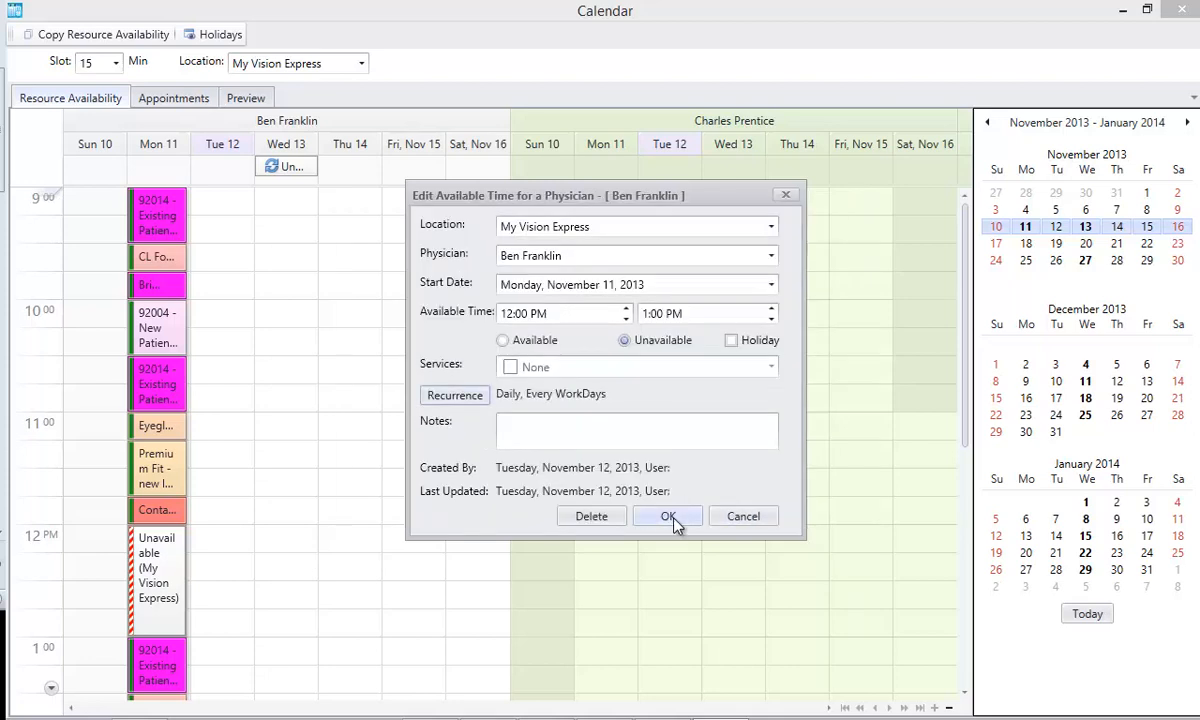
left_click(673, 520)
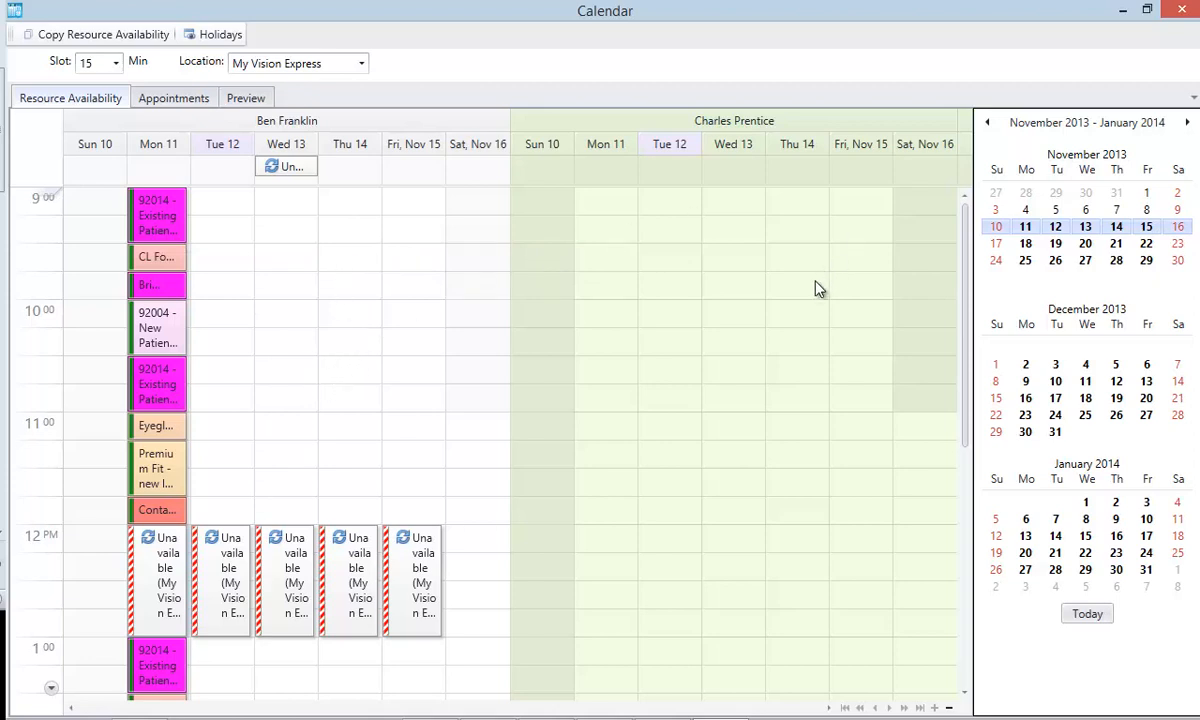
Copy the first physician's availability for November 10 to 16, 2013 to the second physician, starting the copy on Sunday, November 10.
left_click(108, 36)
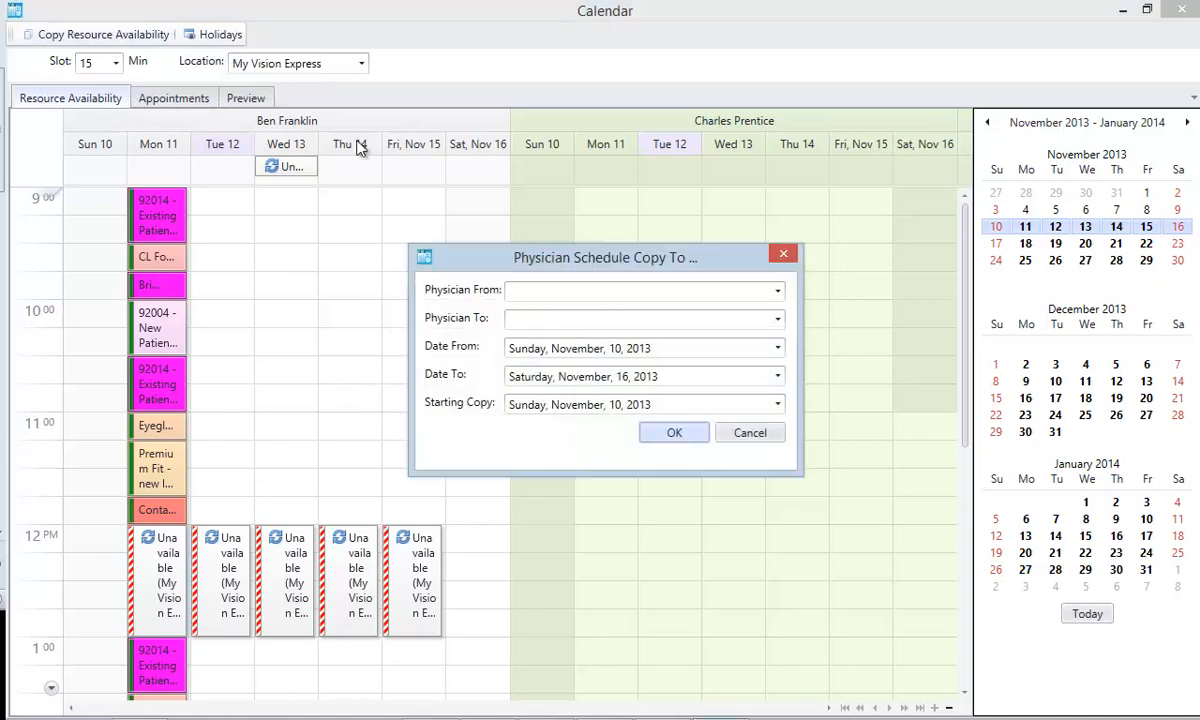
left_click(780, 294)
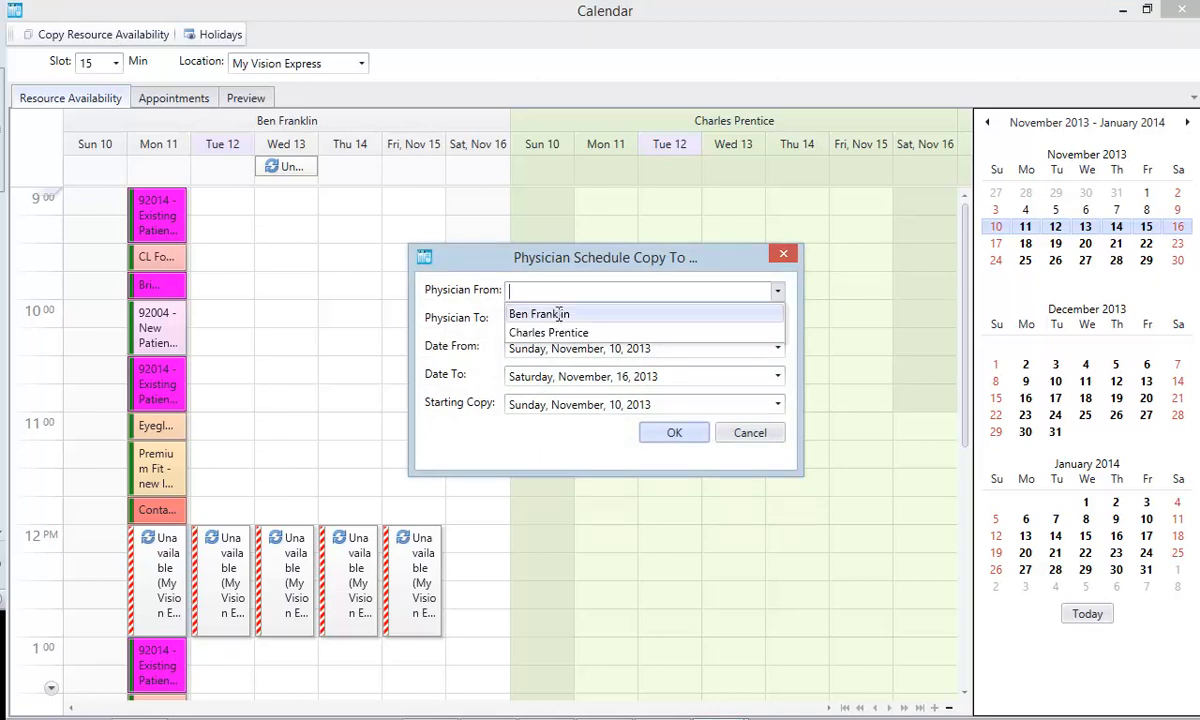
left_click(560, 313)
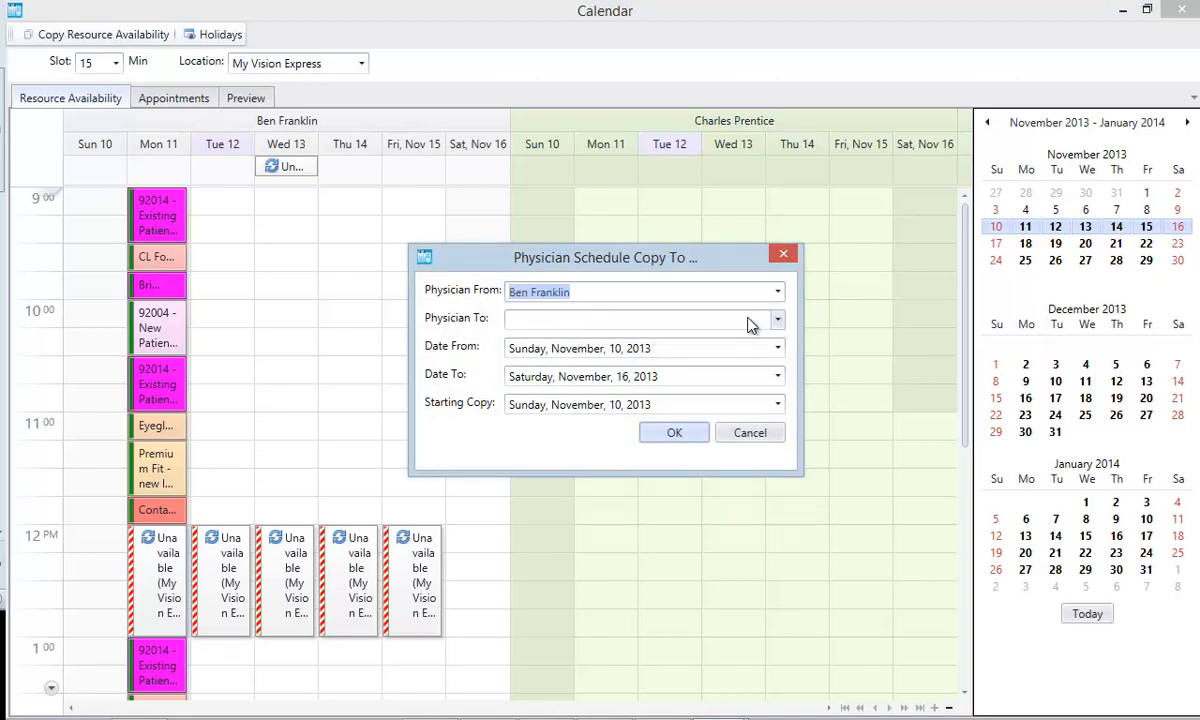
left_click(778, 319)
left_click(579, 362)
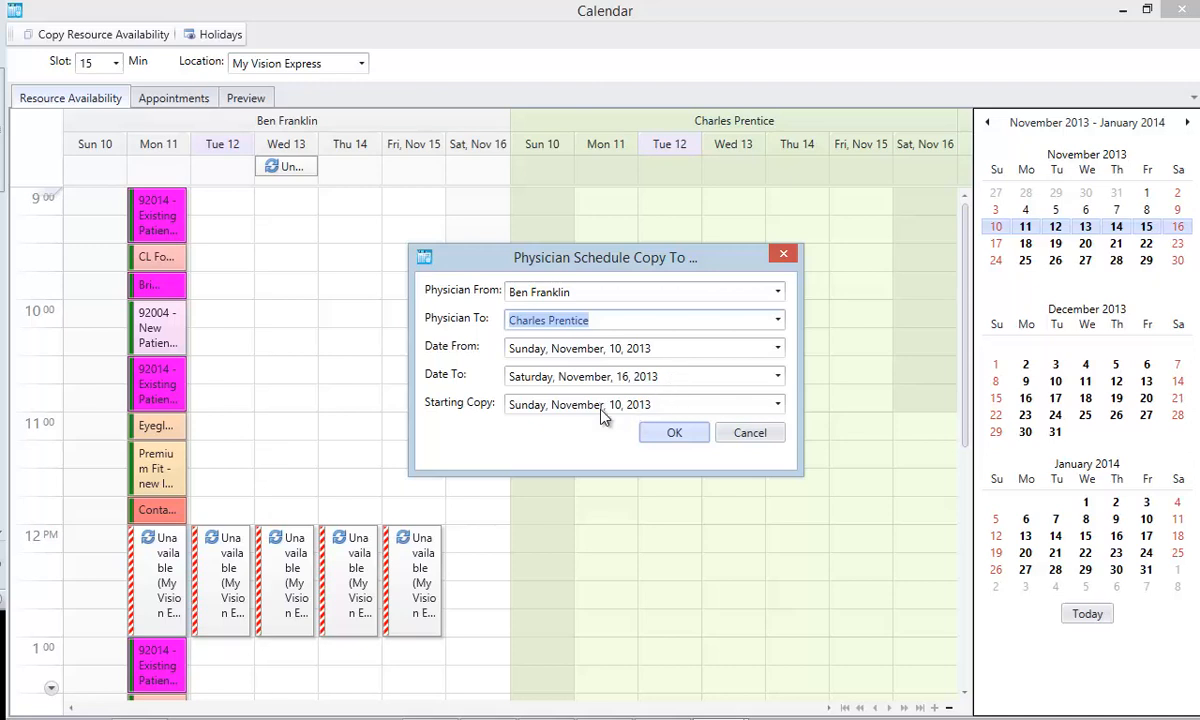
left_click(677, 432)
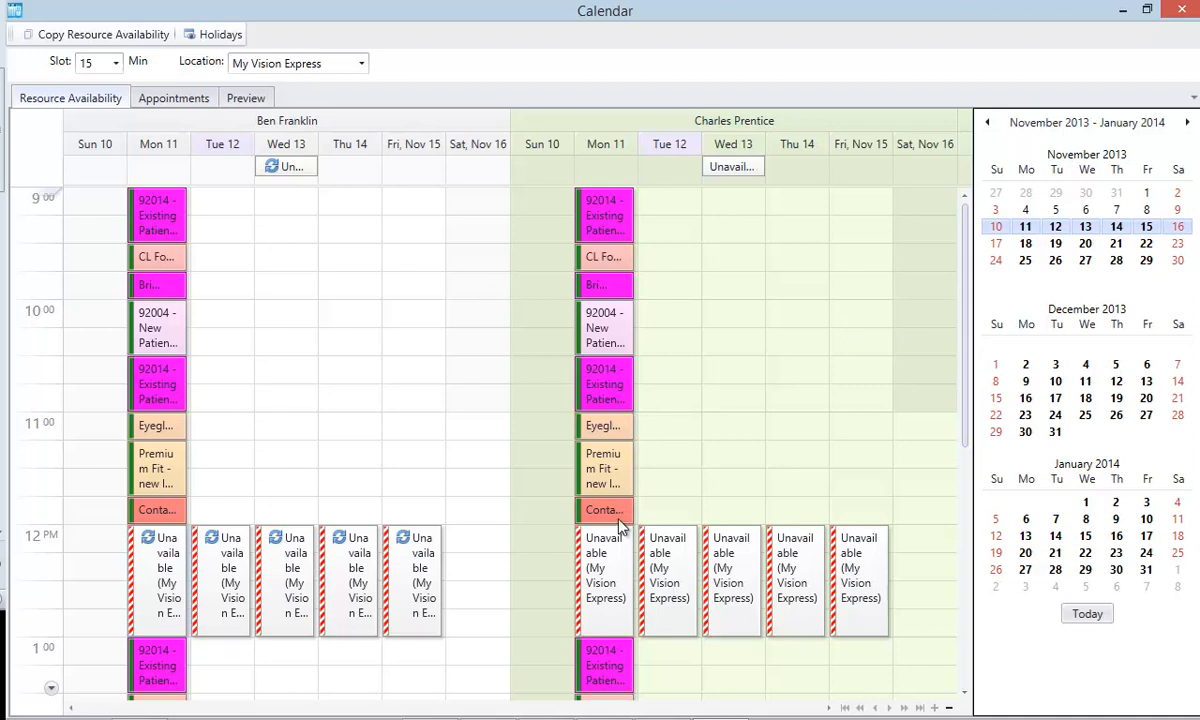
Delete the second physician's all-day unavailable entry on Wednesday, November 13, and add an all-day one recurring weekly on Tuesdays from November 12 without end date.
right_click(743, 169)
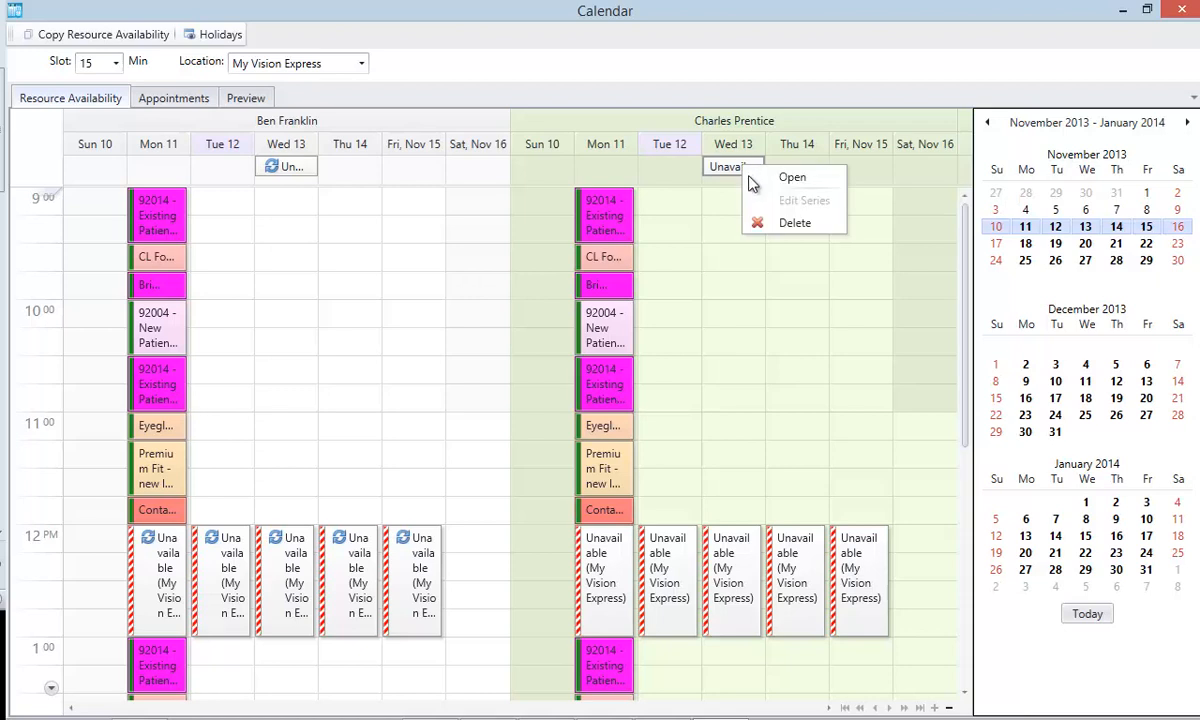
left_click(767, 225)
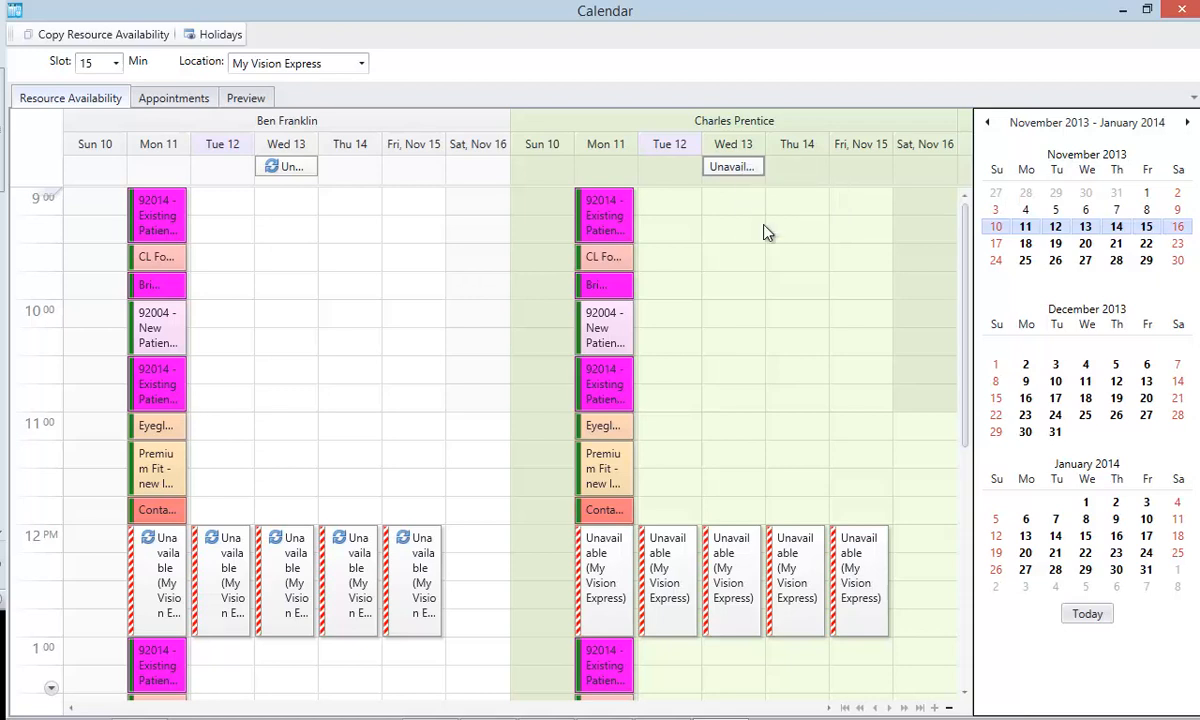
double_click(672, 173)
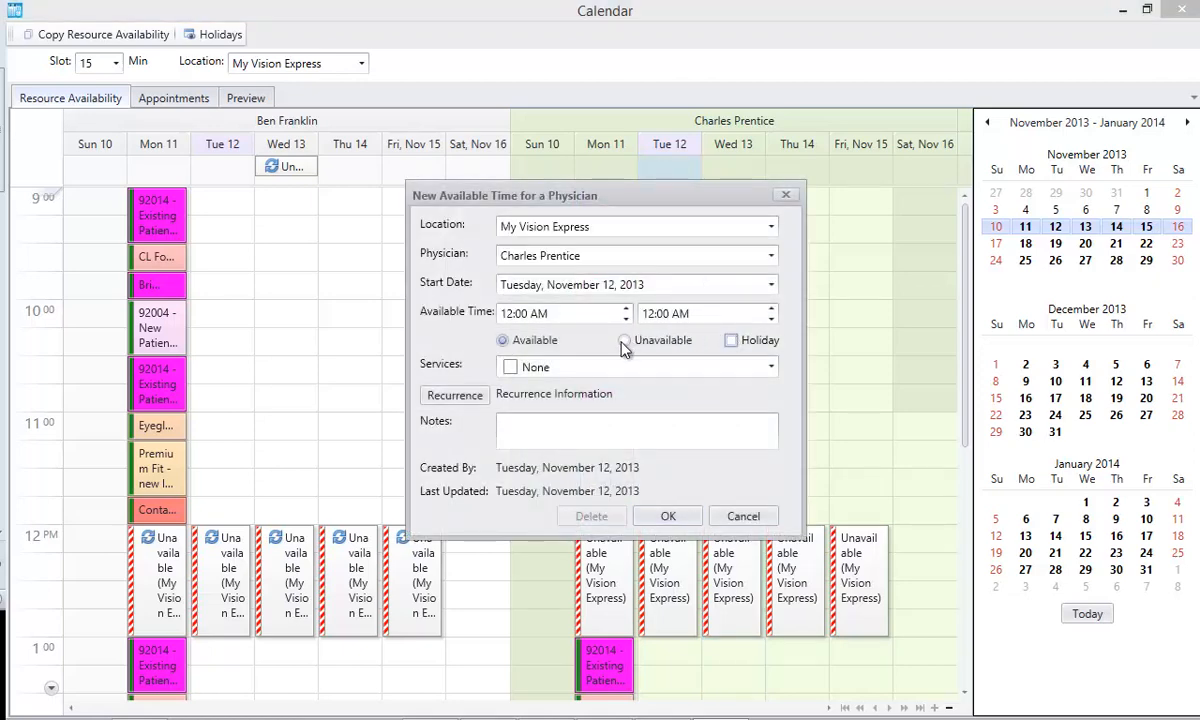
left_click(624, 341)
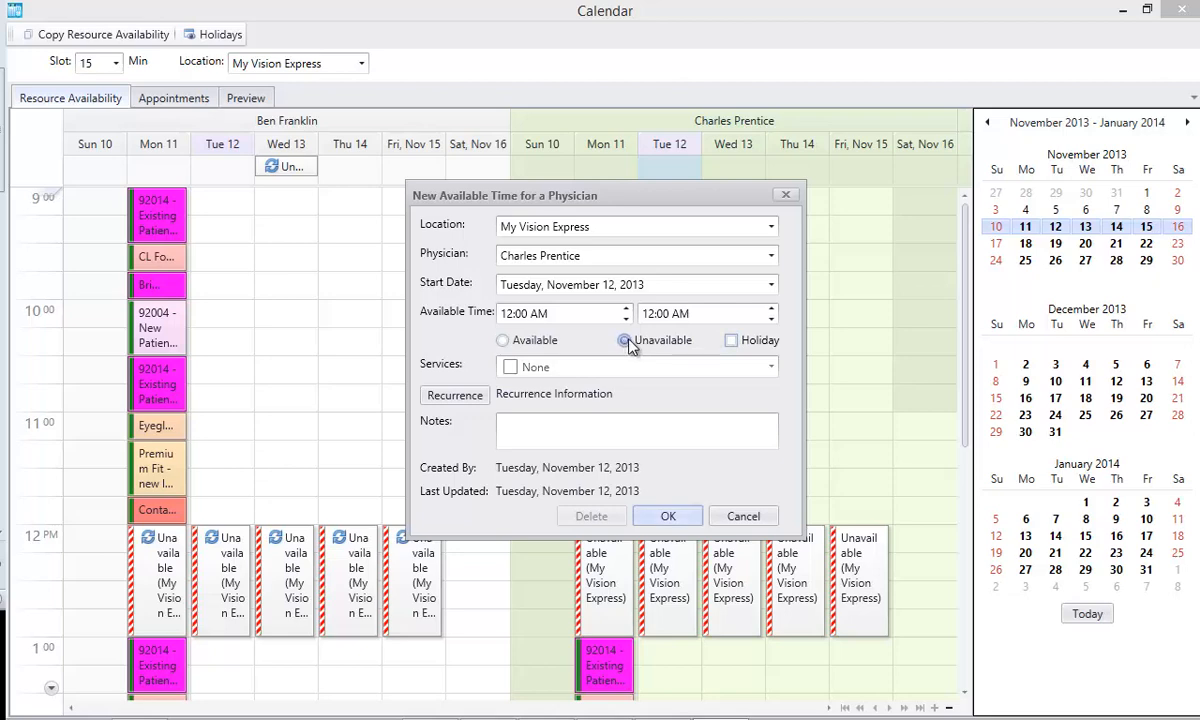
left_click(455, 396)
left_click(378, 295)
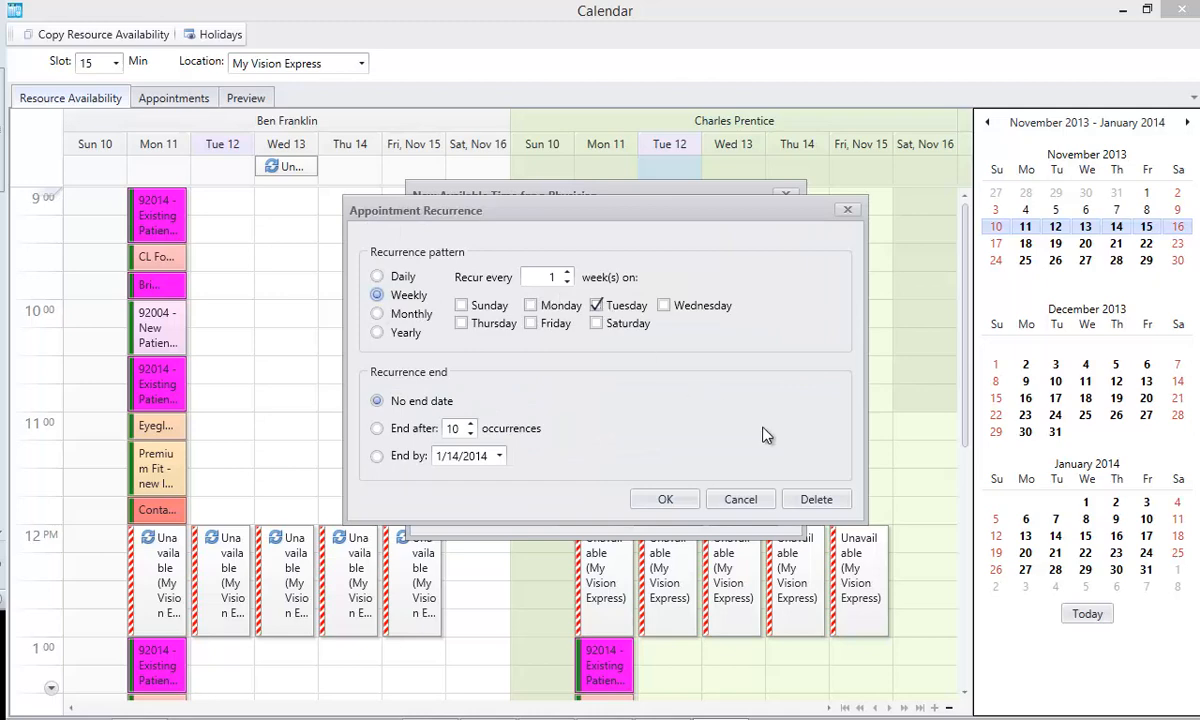
left_click(666, 501)
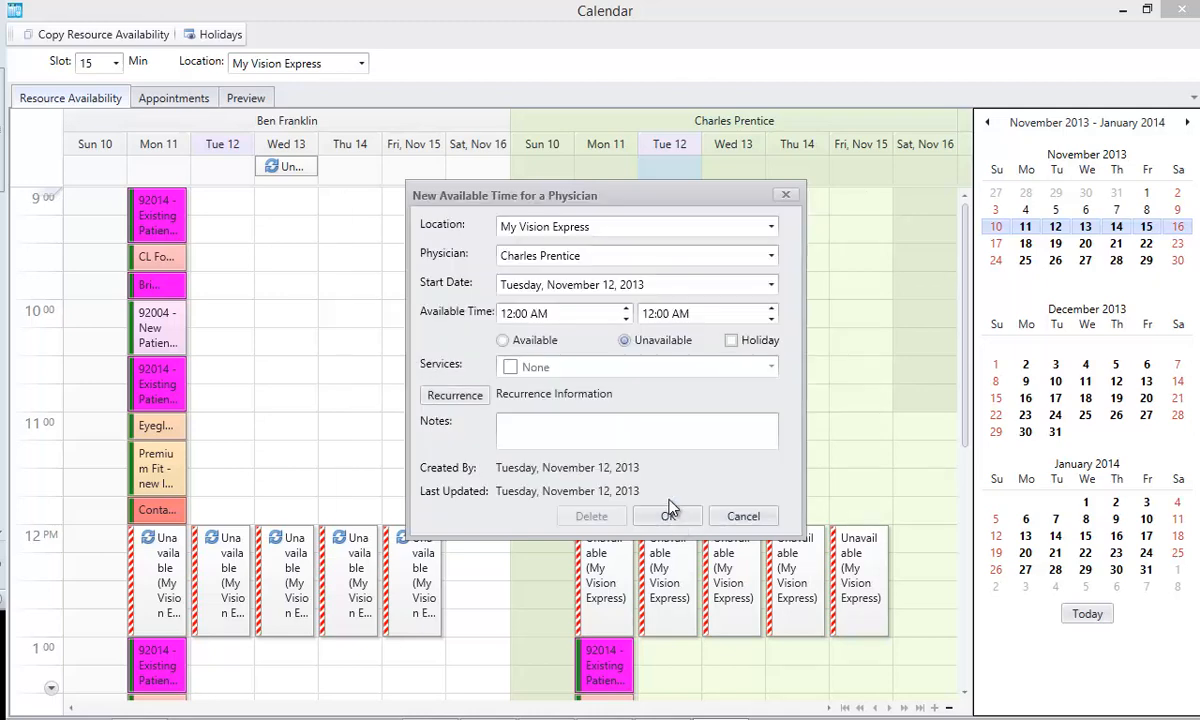
left_click(676, 518)
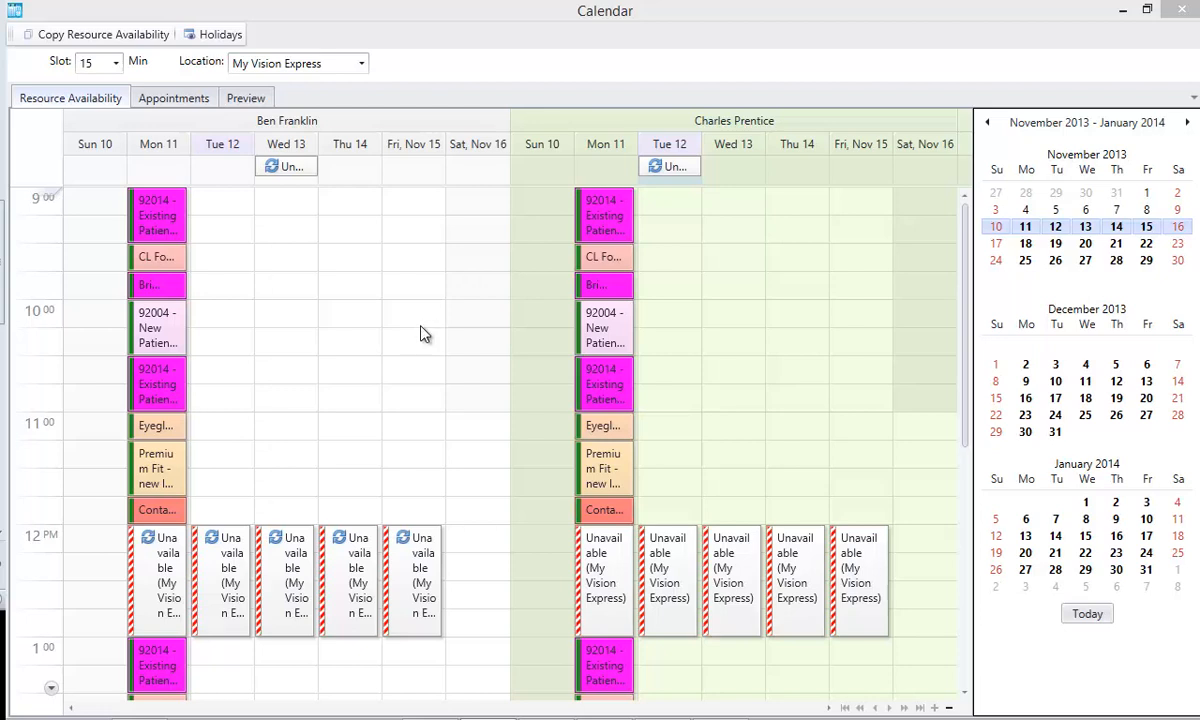
Switch the resource availability calendar to New Location.
left_click(360, 66)
left_click(300, 106)
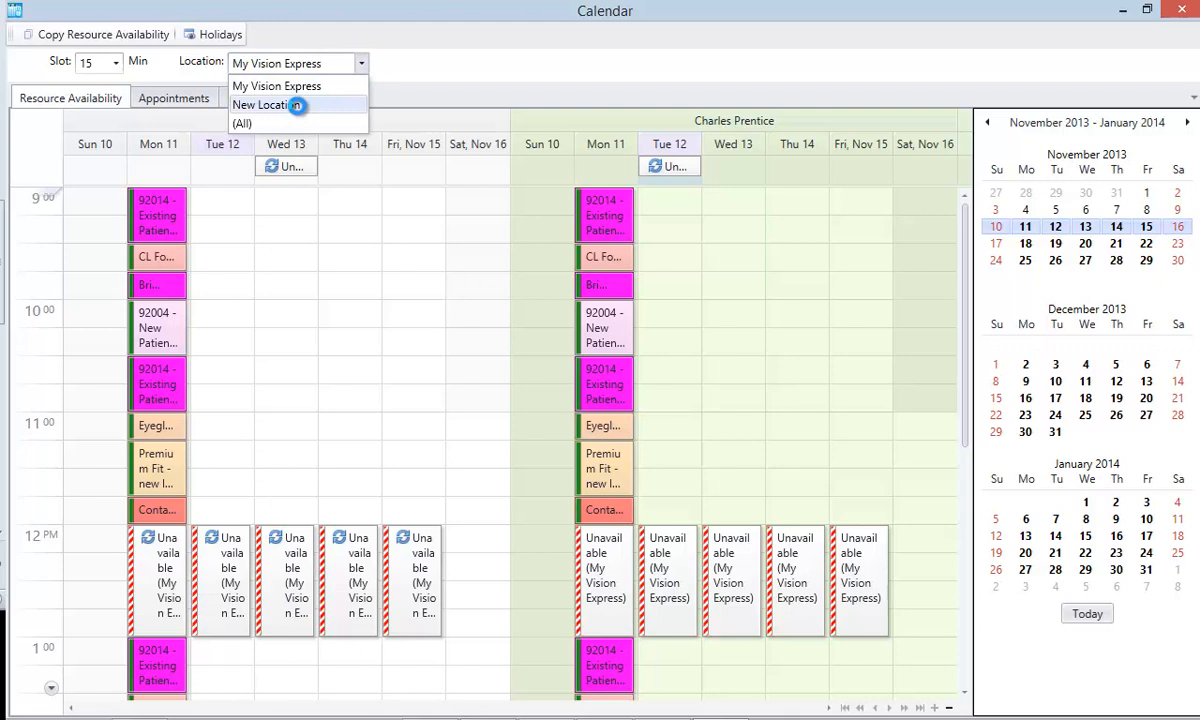